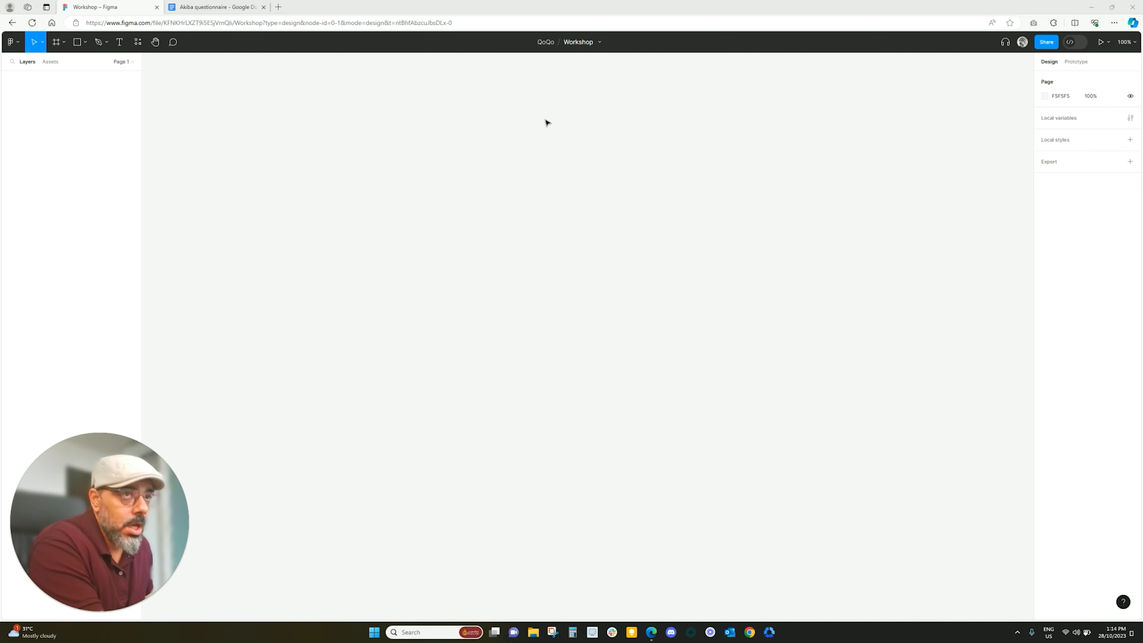
Step: Find the Figma Community site in a new browser tab, search it for "qoqo", and view the QoQo.ai plugin page
{"action": "left_click", "coordinate": [278, 7]}
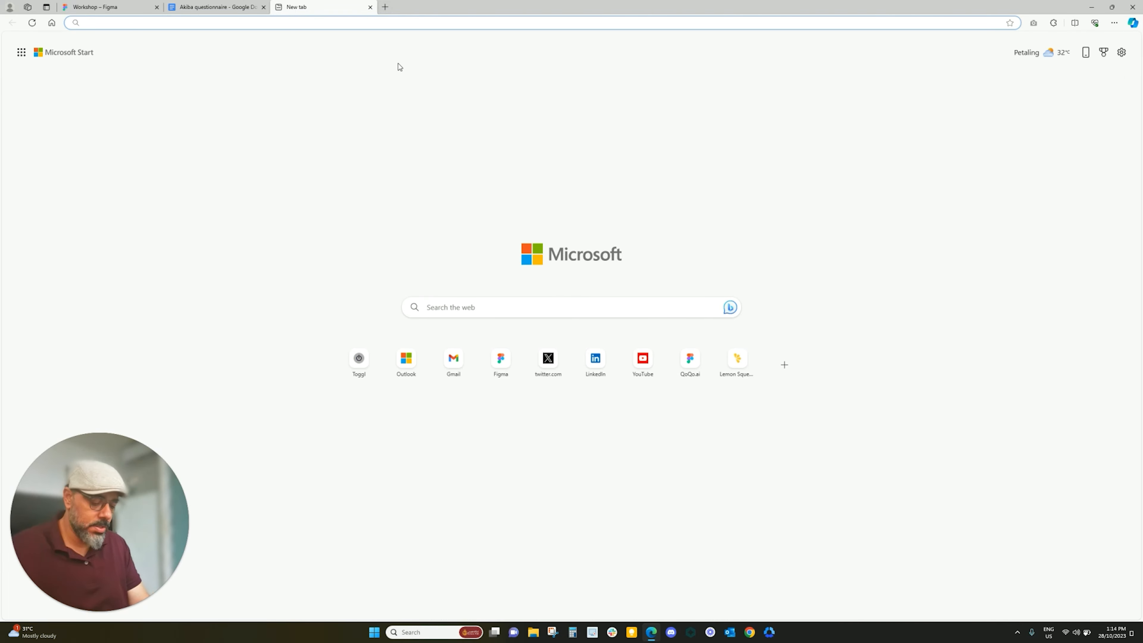
{"action": "type", "text": "figma"}
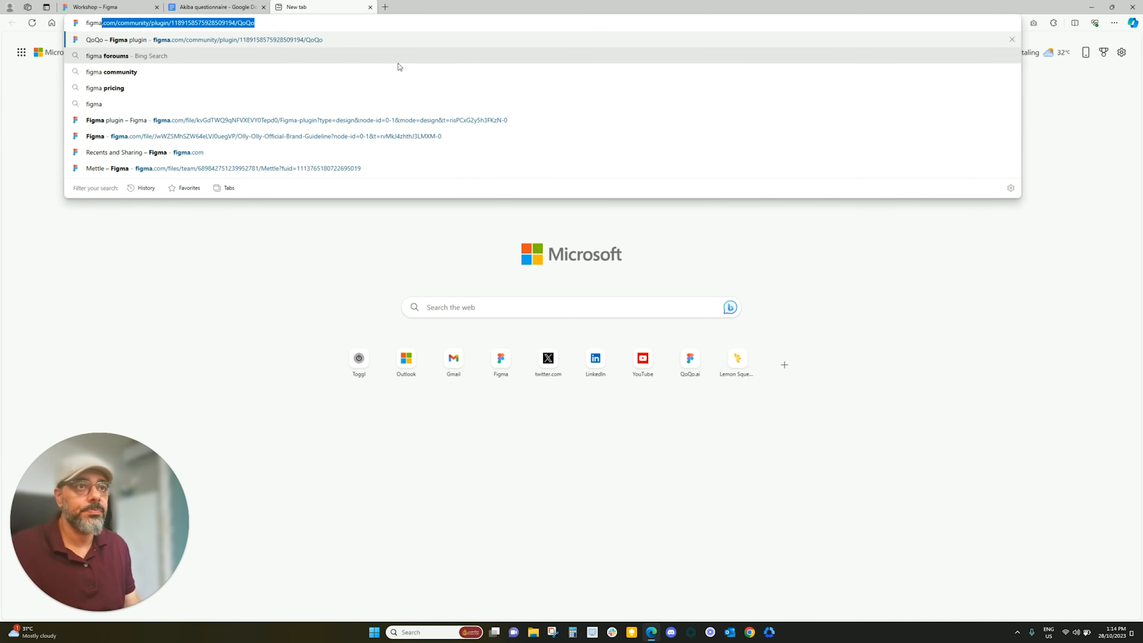
{"action": "left_click", "coordinate": [196, 72]}
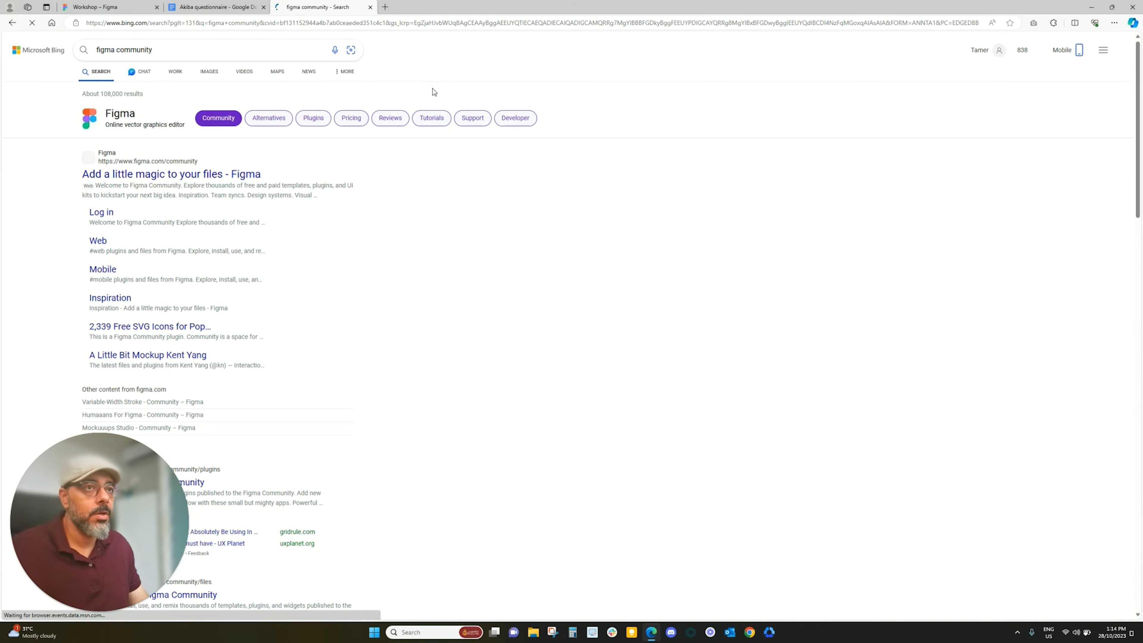
{"action": "left_click", "coordinate": [193, 176]}
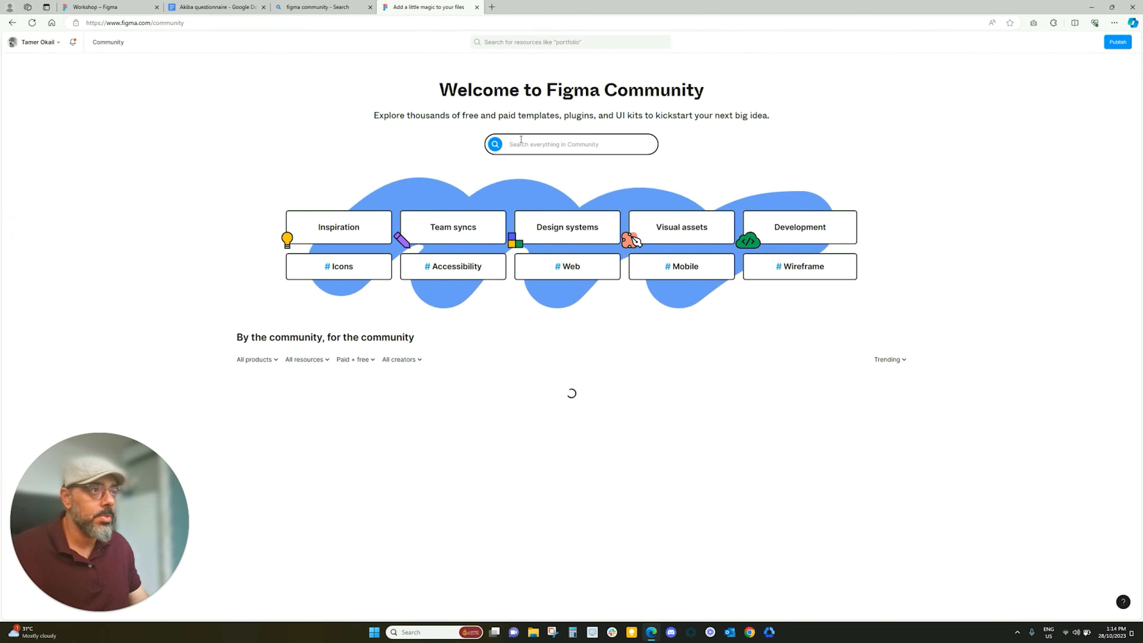
{"action": "type", "text": "qoqo"}
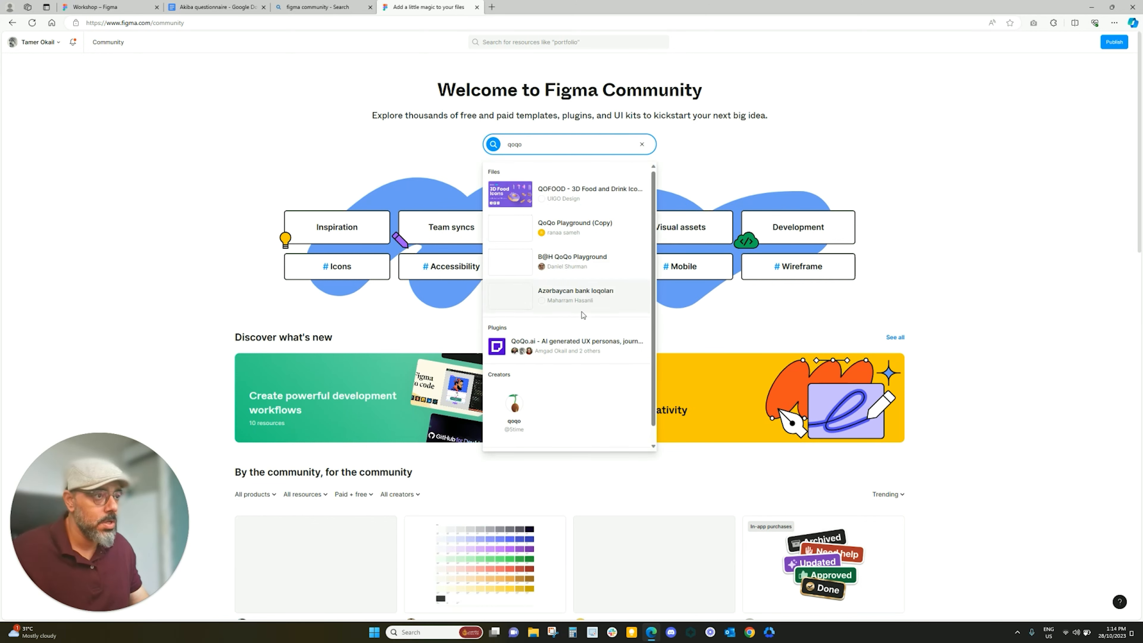
{"action": "left_click", "coordinate": [566, 347]}
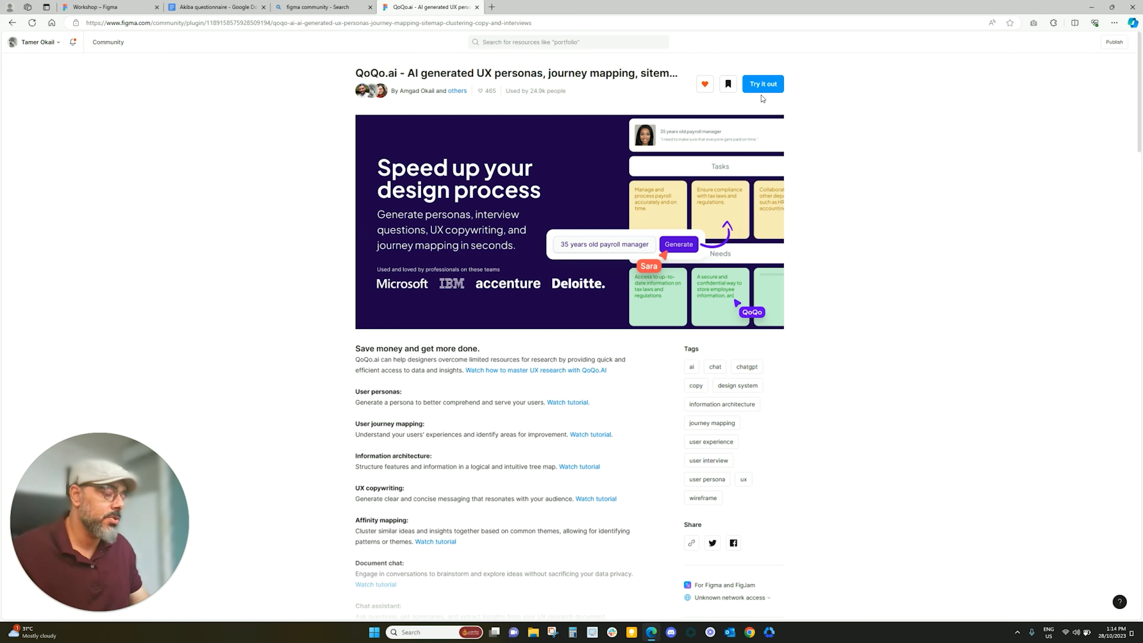
Step: Close the plugin page, return to the Workshop design file, and run the QoQo.ai plugin from the recent plugins
{"action": "left_click", "coordinate": [476, 7]}
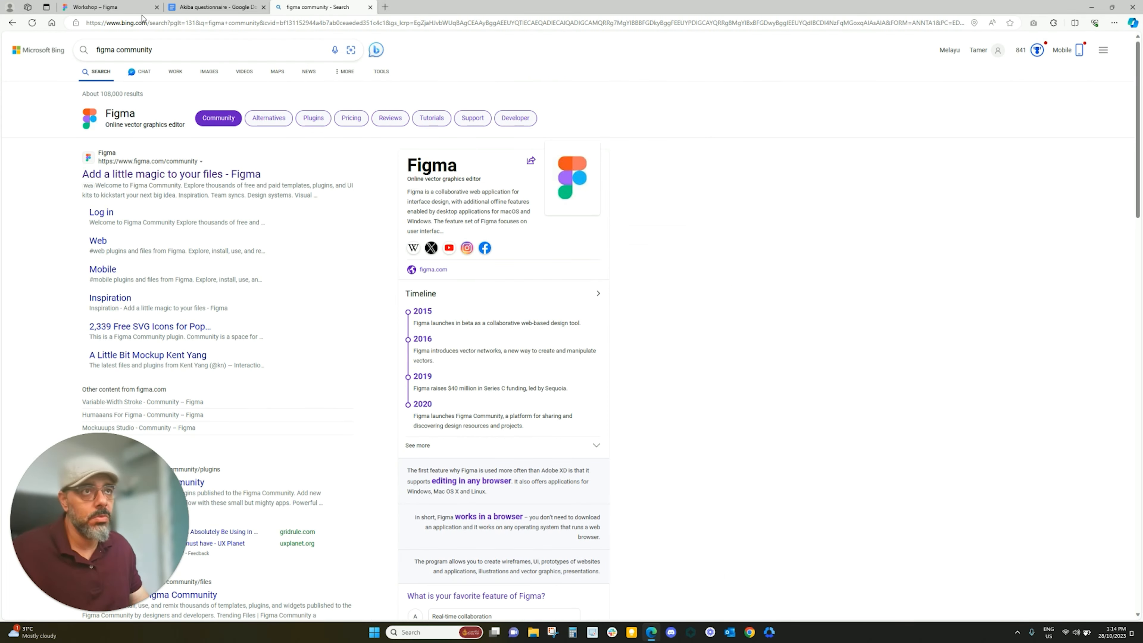
{"action": "left_click", "coordinate": [103, 7]}
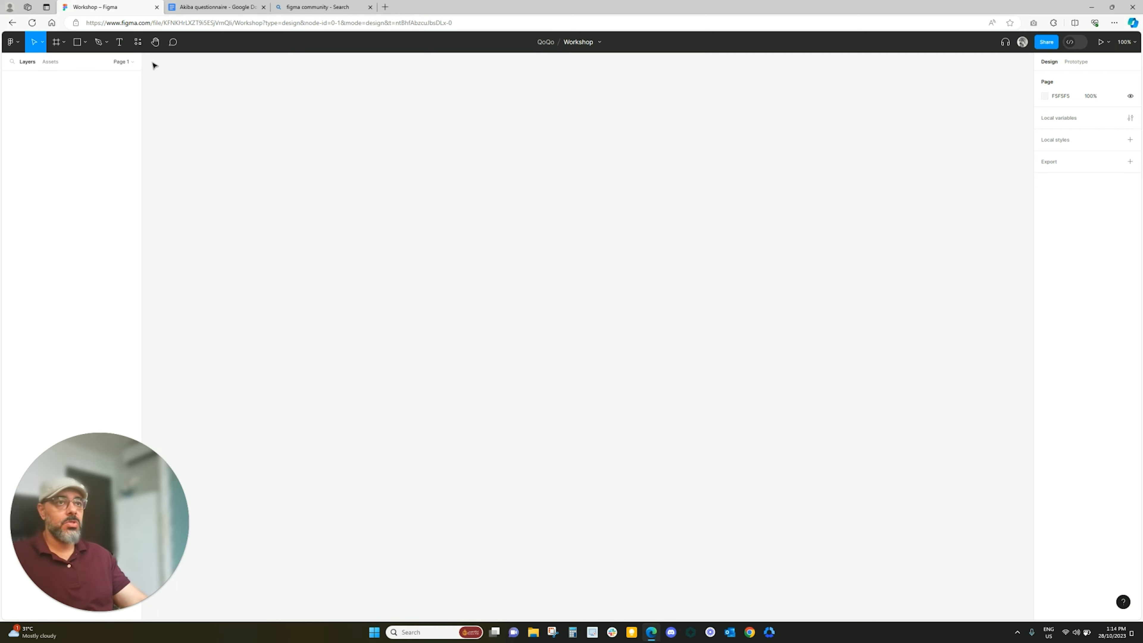
{"action": "left_click", "coordinate": [138, 42]}
{"action": "left_click", "coordinate": [175, 63]}
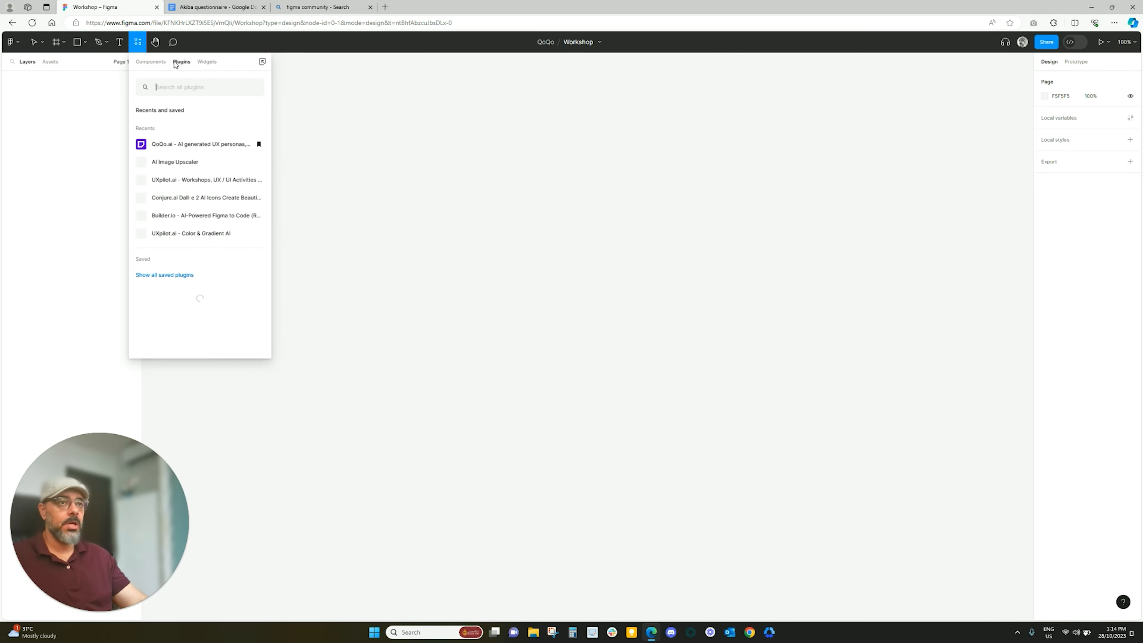
{"action": "left_click", "coordinate": [182, 145]}
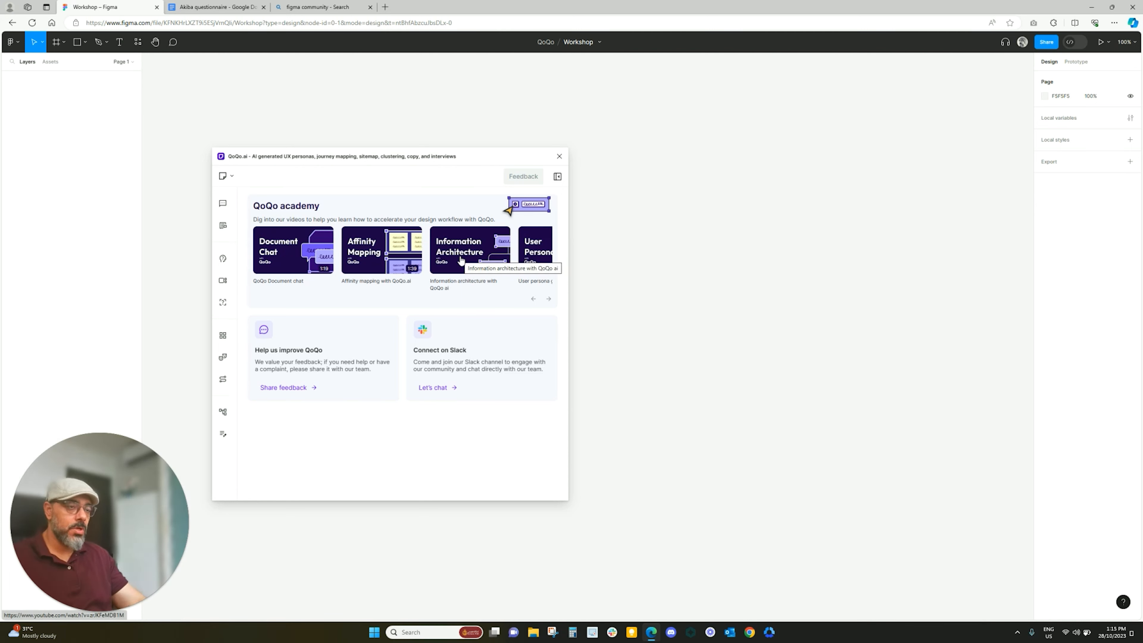
Step: Look through the QoQo academy videos, the feedback form, and the plugin's account and policy options
{"action": "left_click", "coordinate": [548, 300]}
{"action": "left_click", "coordinate": [548, 300]}
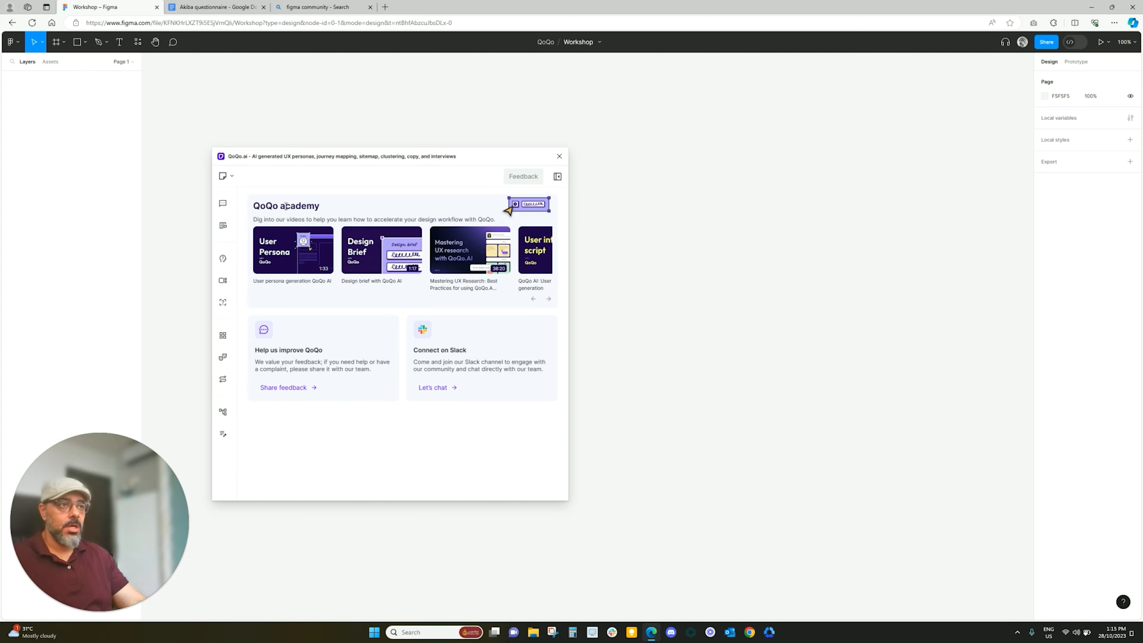
{"action": "left_click", "coordinate": [512, 186]}
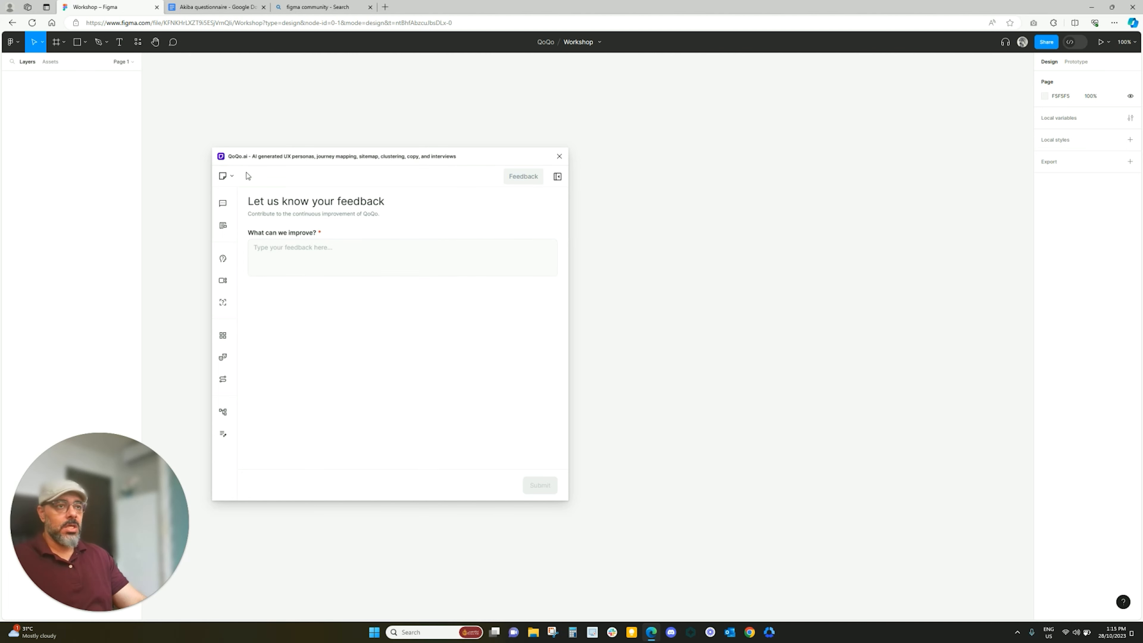
{"action": "left_click", "coordinate": [234, 179]}
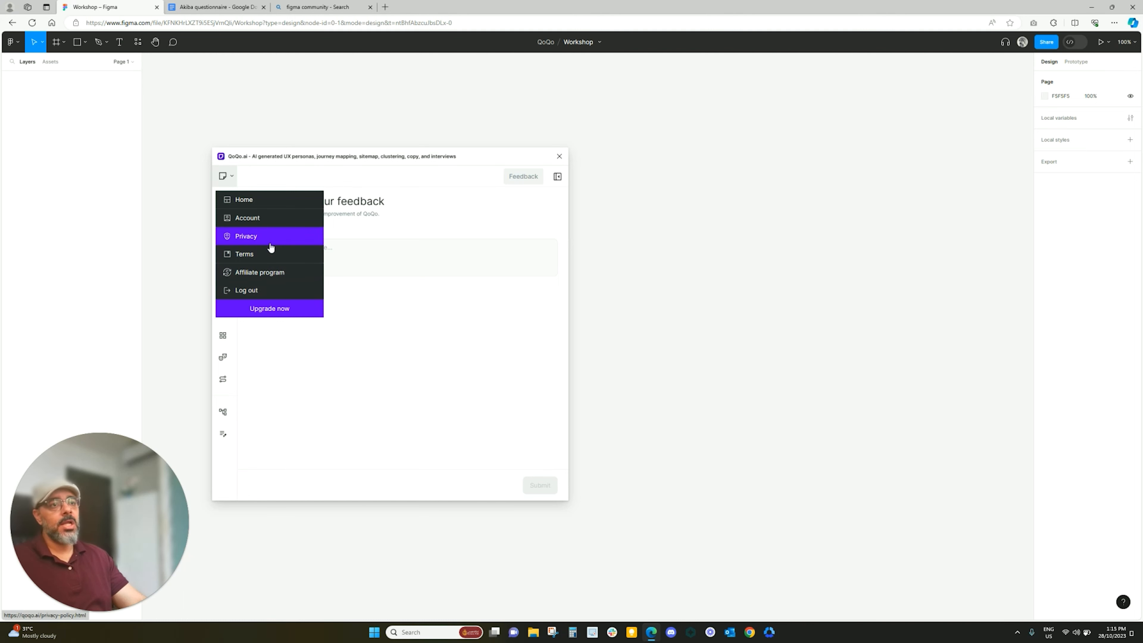
{"action": "left_click", "coordinate": [407, 324]}
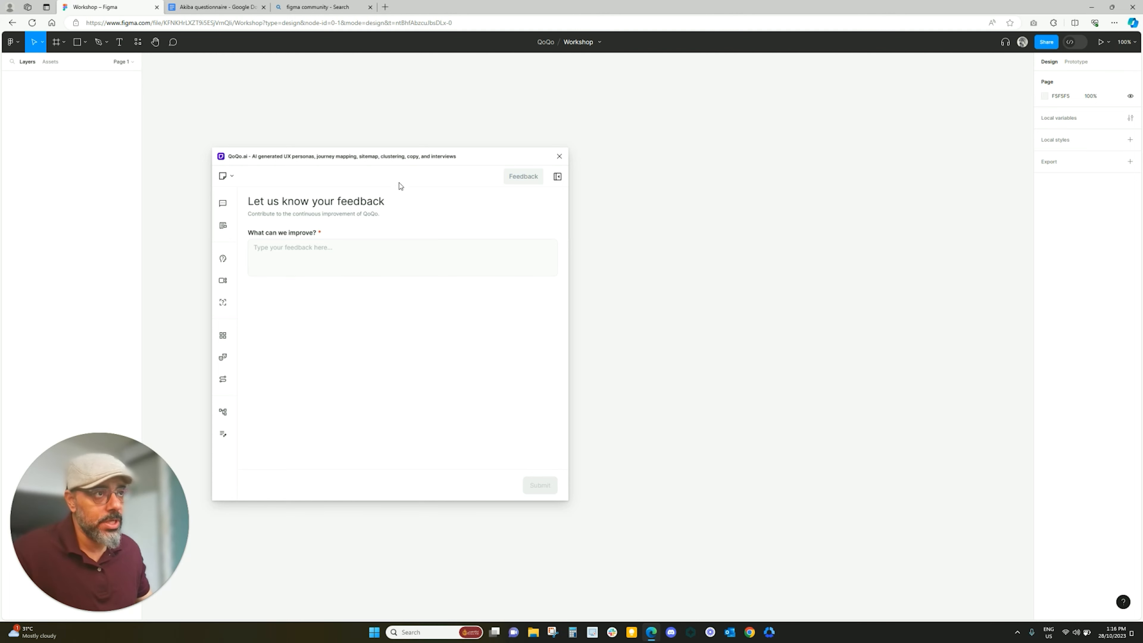
Step: Reposition the QoQo.ai window, try its compact view at different places over the canvas, and restore its full size
{"action": "left_click_drag", "start_coordinate": [406, 163], "coordinate": [464, 133]}
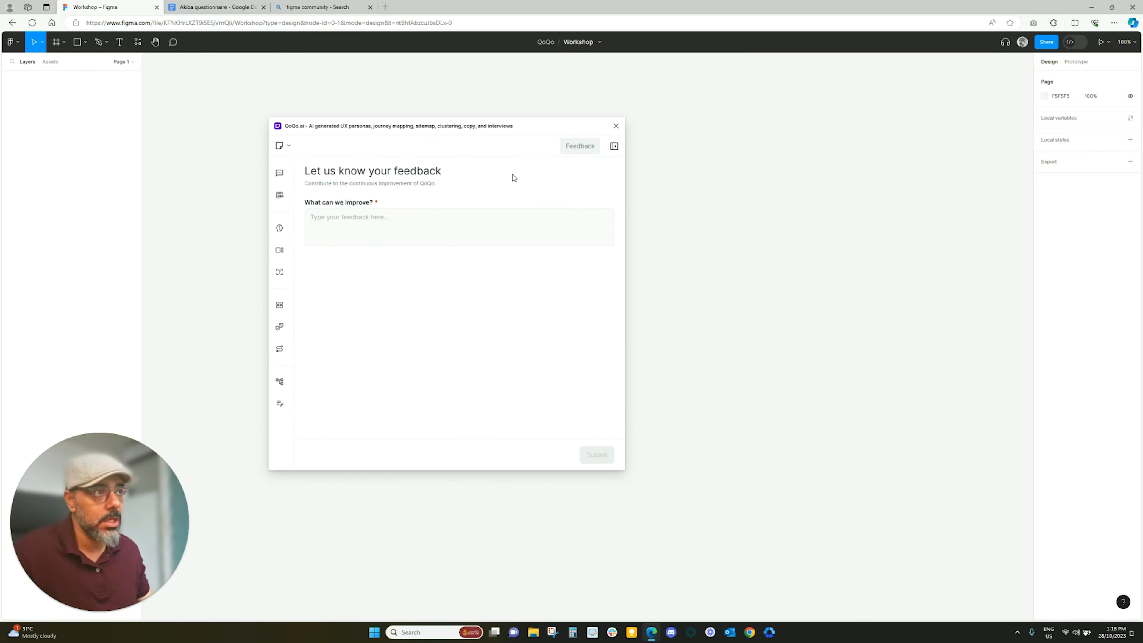
{"action": "left_click", "coordinate": [614, 145]}
{"action": "left_click_drag", "start_coordinate": [356, 128], "coordinate": [487, 150]}
{"action": "left_click_drag", "start_coordinate": [205, 151], "coordinate": [84, 162]}
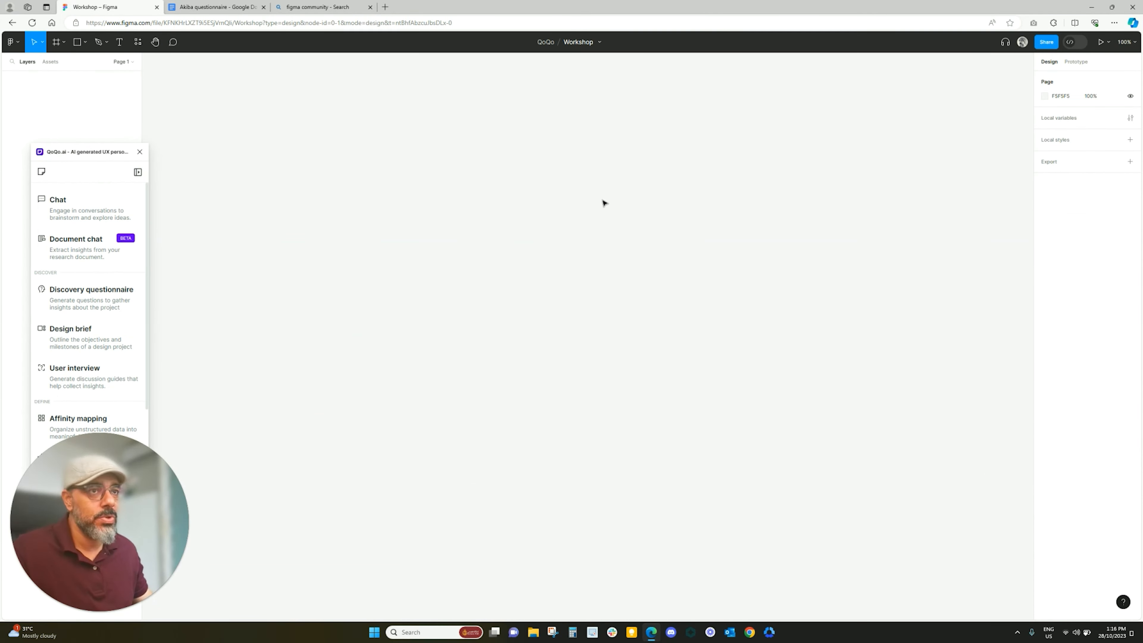
{"action": "left_click_drag", "start_coordinate": [92, 159], "coordinate": [302, 180]}
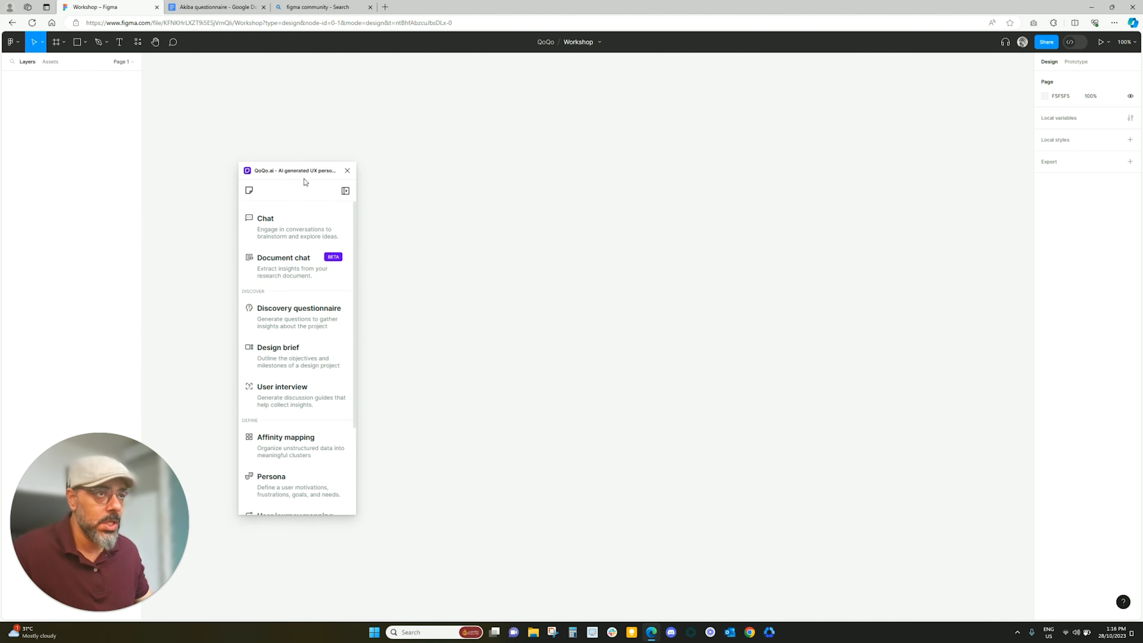
{"action": "left_click", "coordinate": [344, 191]}
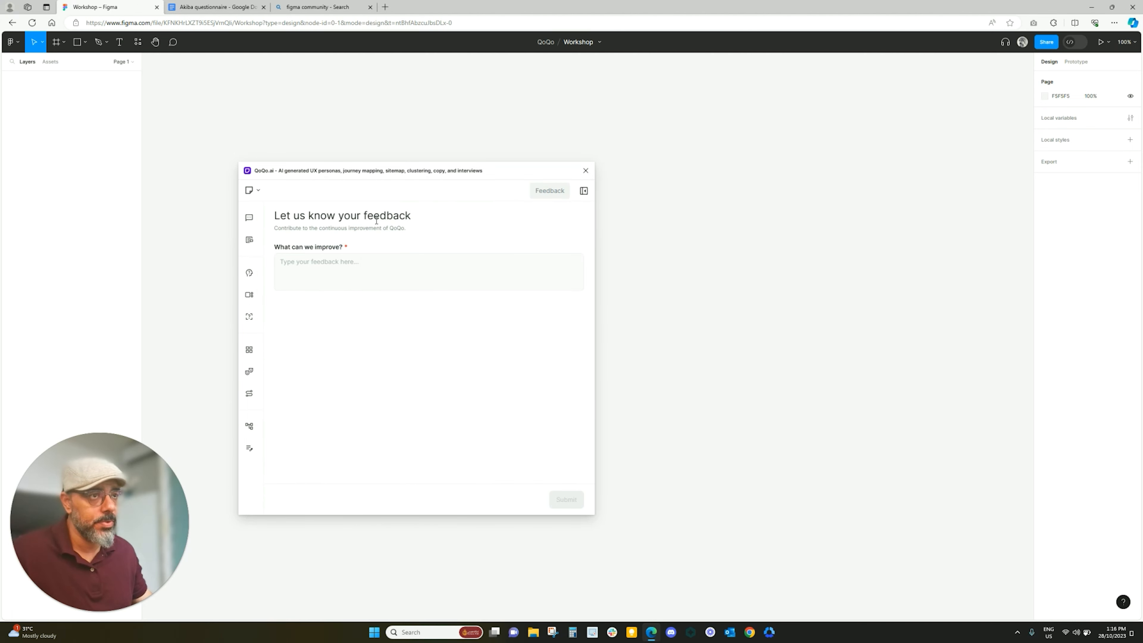
Step: Open the plugin's Chat tool and ask "what are the 10 prinicplkes of competive analyisis"
{"action": "mouse_move", "coordinate": [265, 226]}
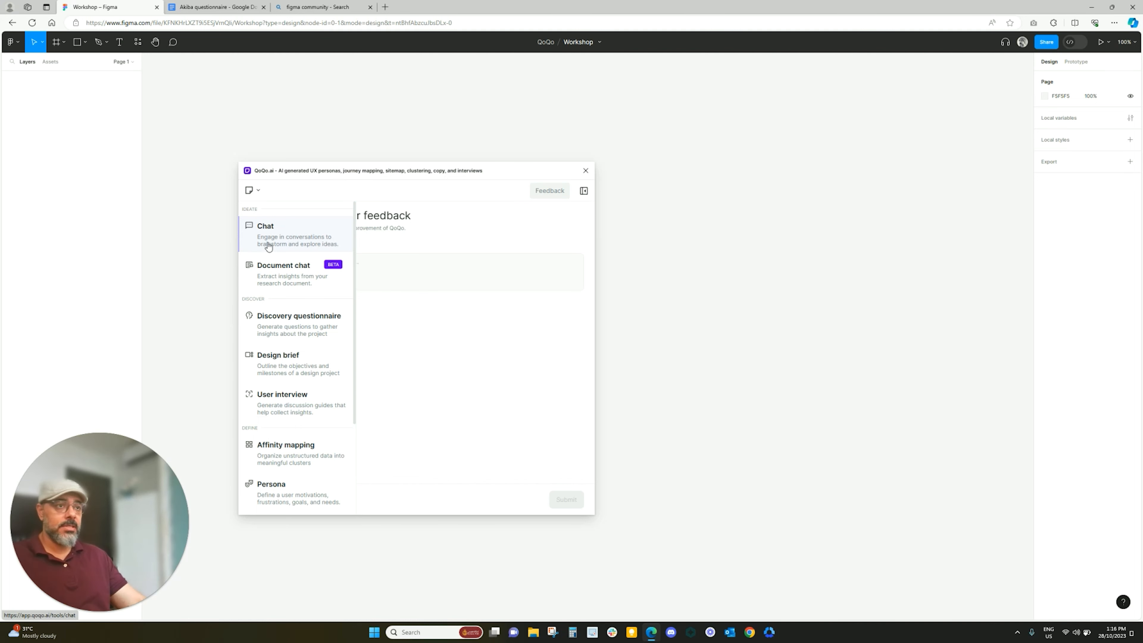
{"action": "left_click", "coordinate": [271, 227]}
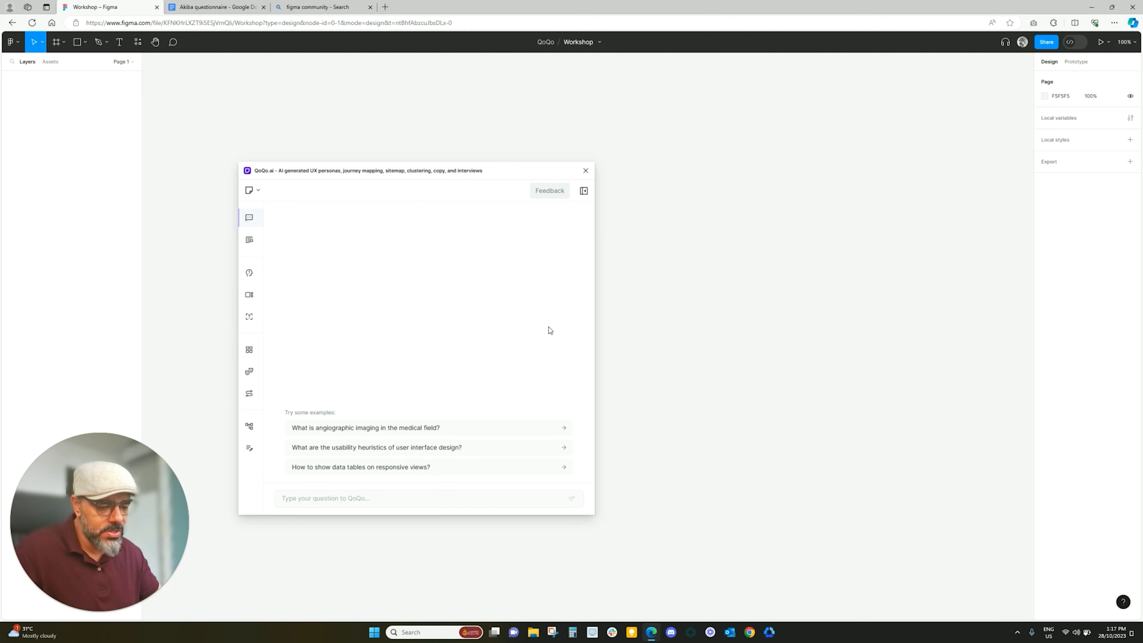
{"action": "left_click", "coordinate": [409, 495]}
{"action": "type", "text": "what are"}
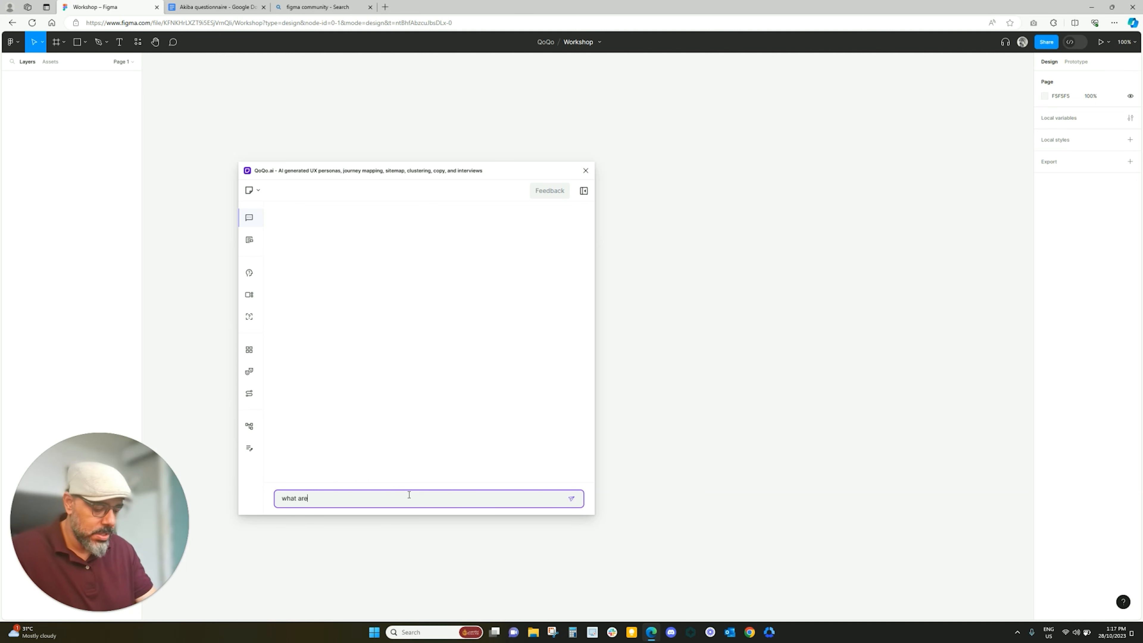
{"action": "type", "text": " the 10 prin"}
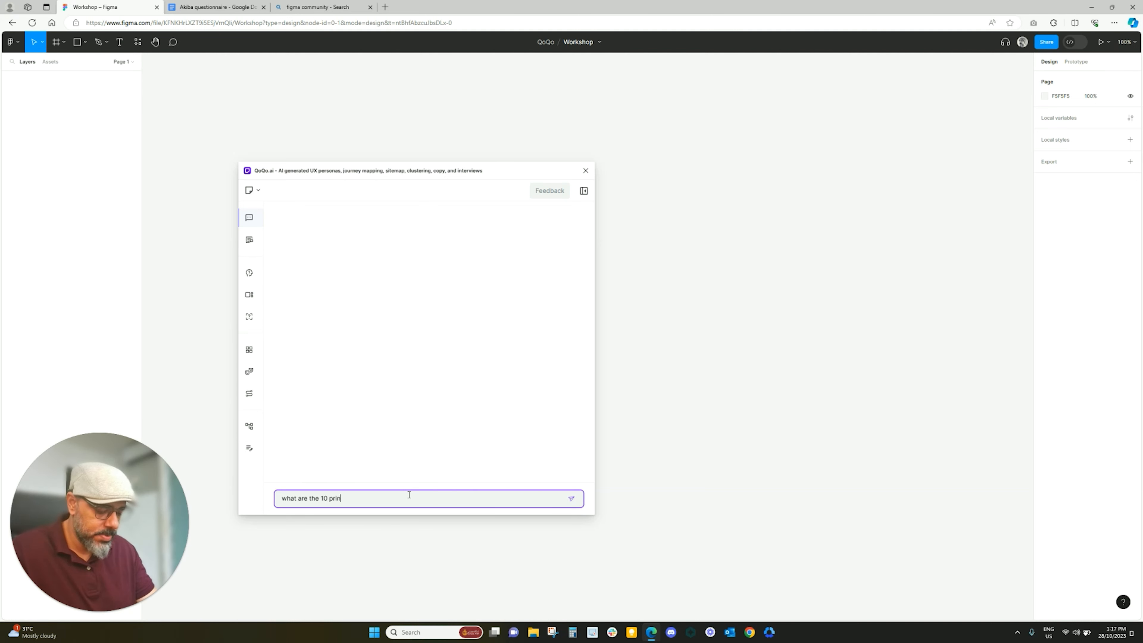
{"action": "type", "text": "icplkes of "}
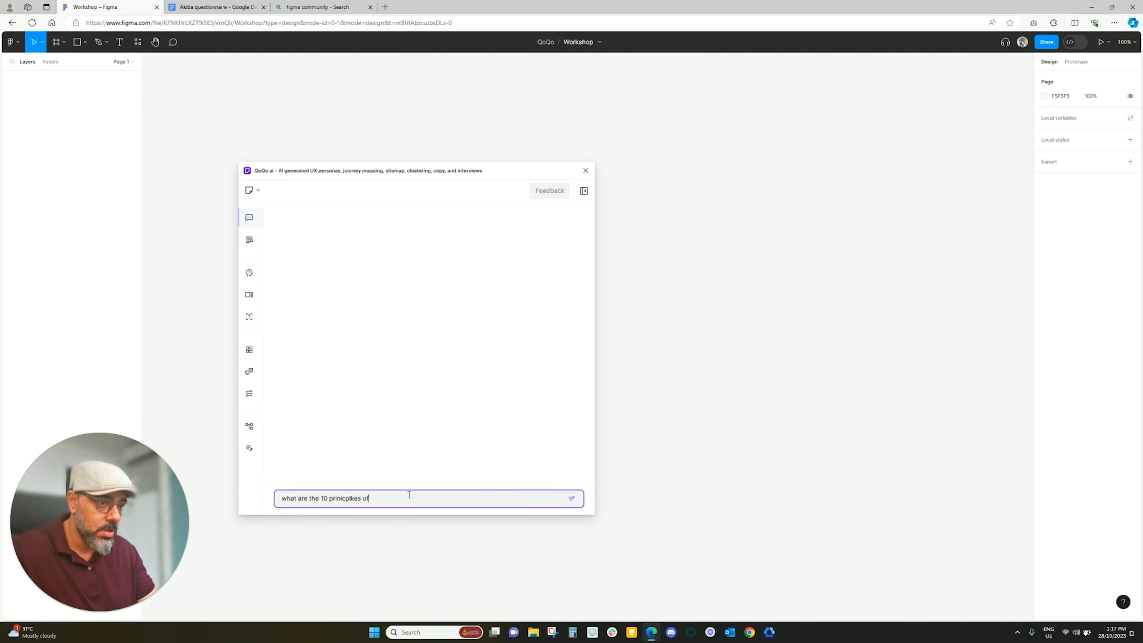
{"action": "type", "text": "compet"}
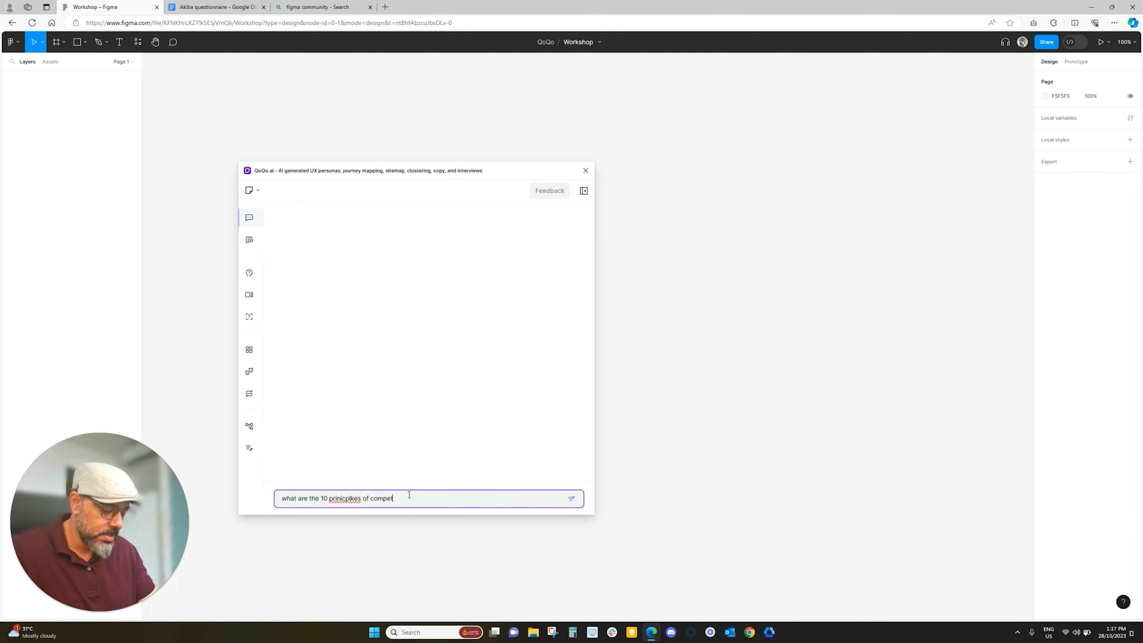
{"action": "type", "text": "ive analyisis"}
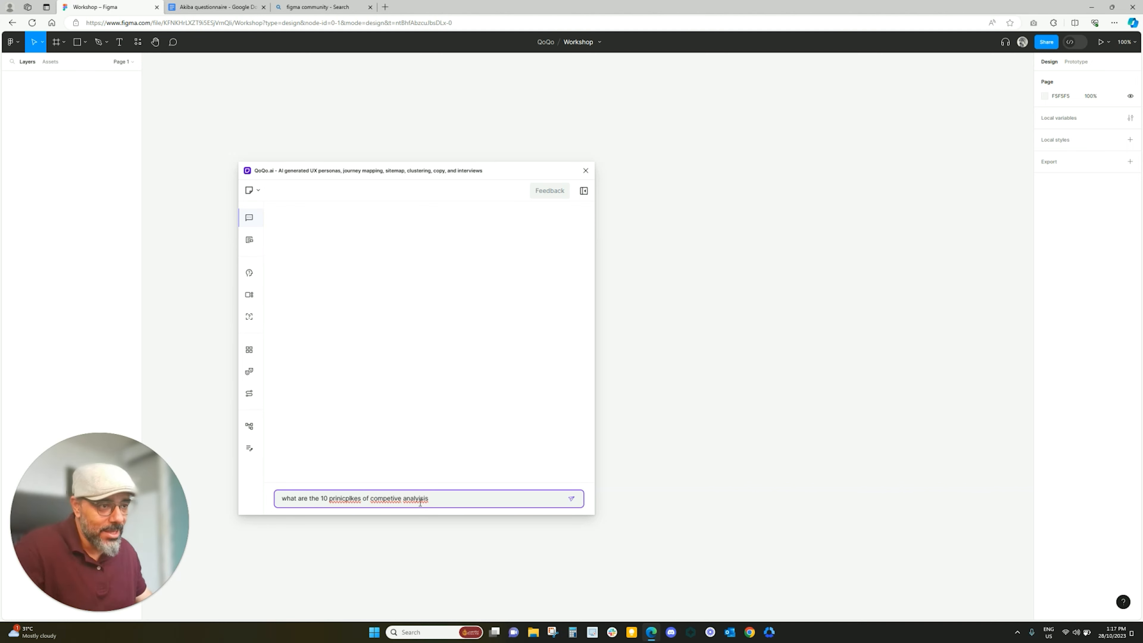
{"action": "left_click", "coordinate": [570, 500]}
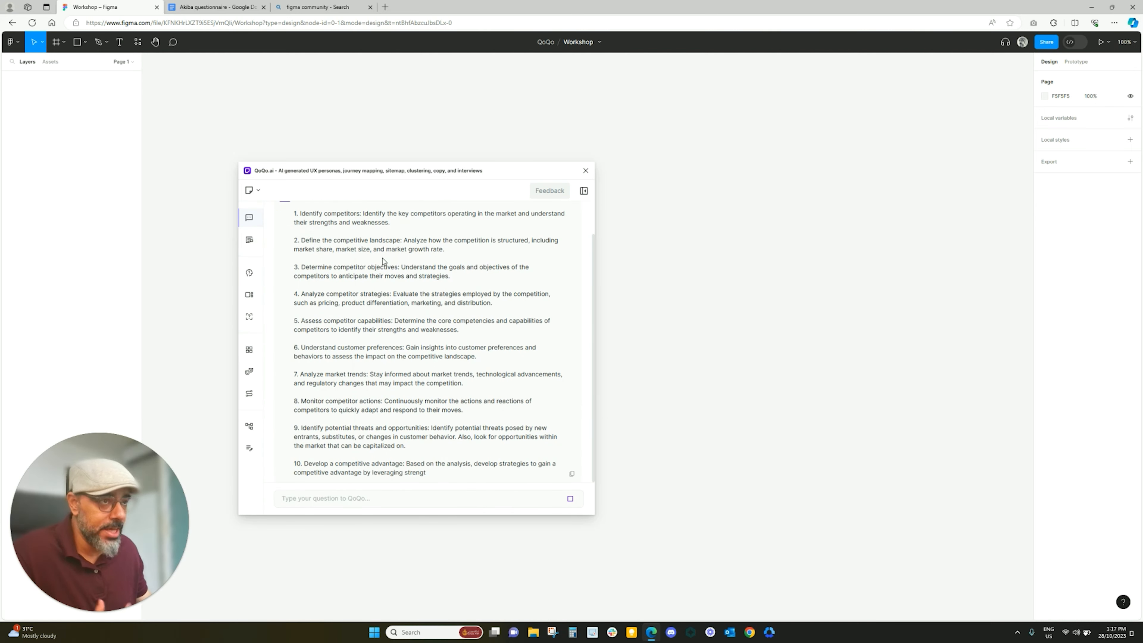
Step: Turn principles 1 to 9 of the chat answer into sticky notes, and move the compacted plugin window clear of them
{"action": "scroll", "coordinate": [313, 298], "scroll_direction": "up", "scroll_amount": 2}
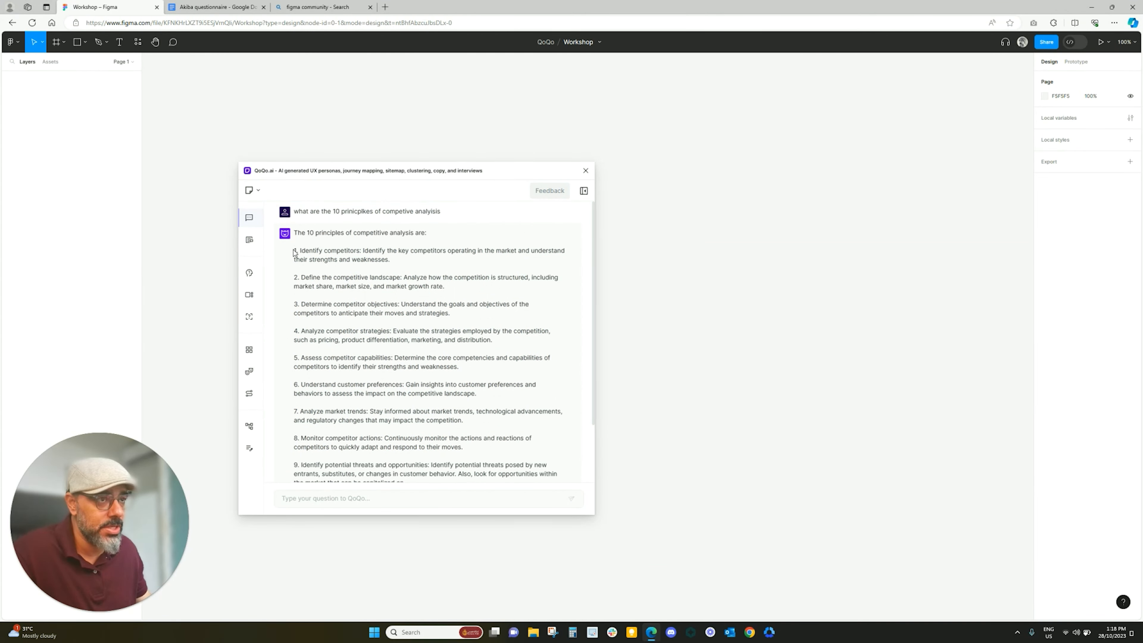
{"action": "left_click_drag", "start_coordinate": [295, 250], "coordinate": [494, 416]}
{"action": "right_click", "coordinate": [402, 336]}
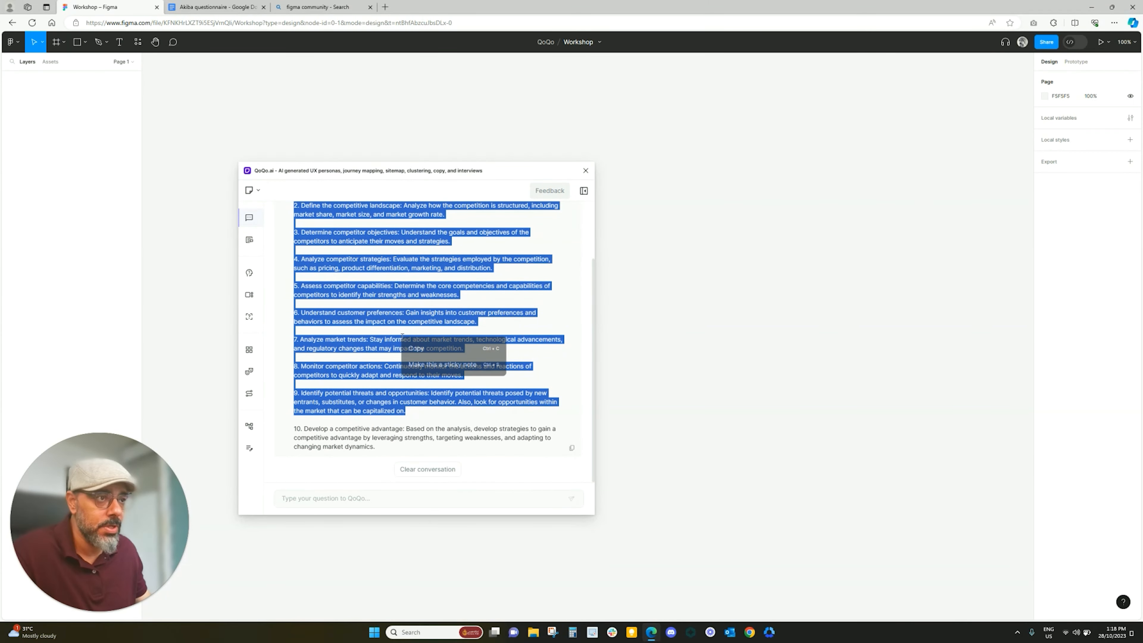
{"action": "left_click", "coordinate": [433, 366]}
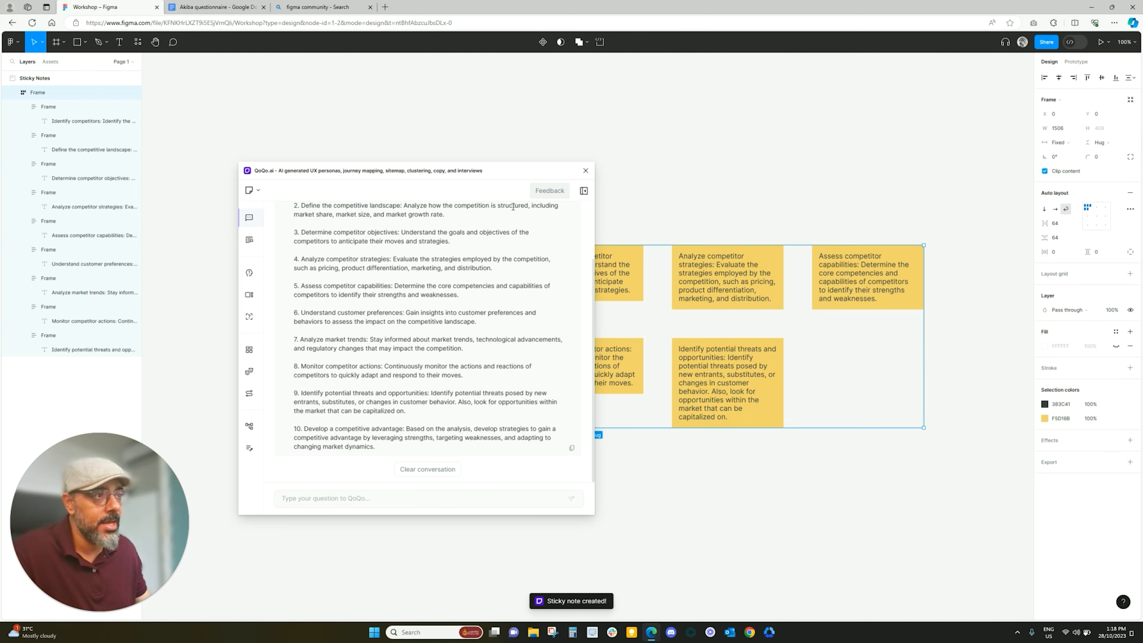
{"action": "left_click", "coordinate": [584, 191]}
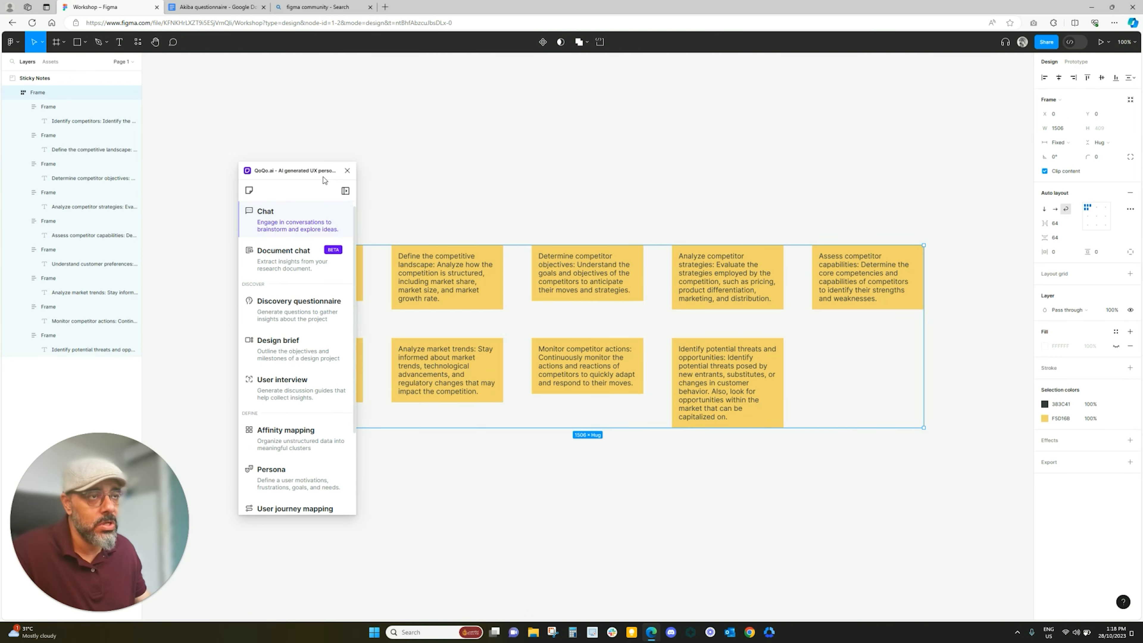
{"action": "left_click_drag", "start_coordinate": [272, 237], "coordinate": [390, 208]}
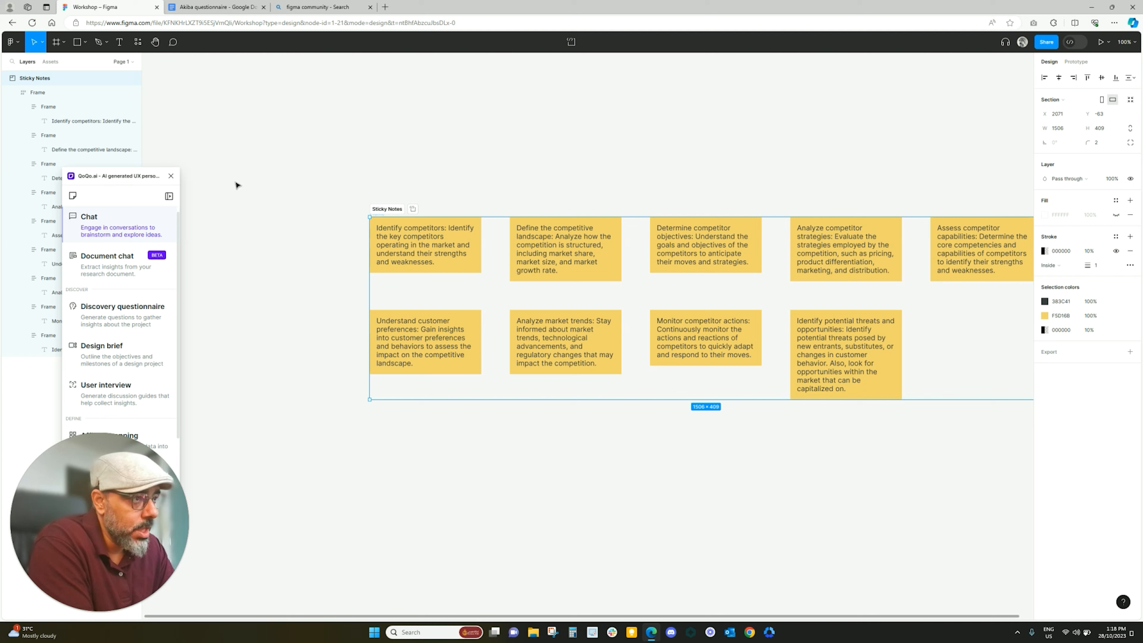
Step: Expand the plugin window to full size, reposition it over the canvas, and open the Document chat tool
{"action": "left_click", "coordinate": [169, 196]}
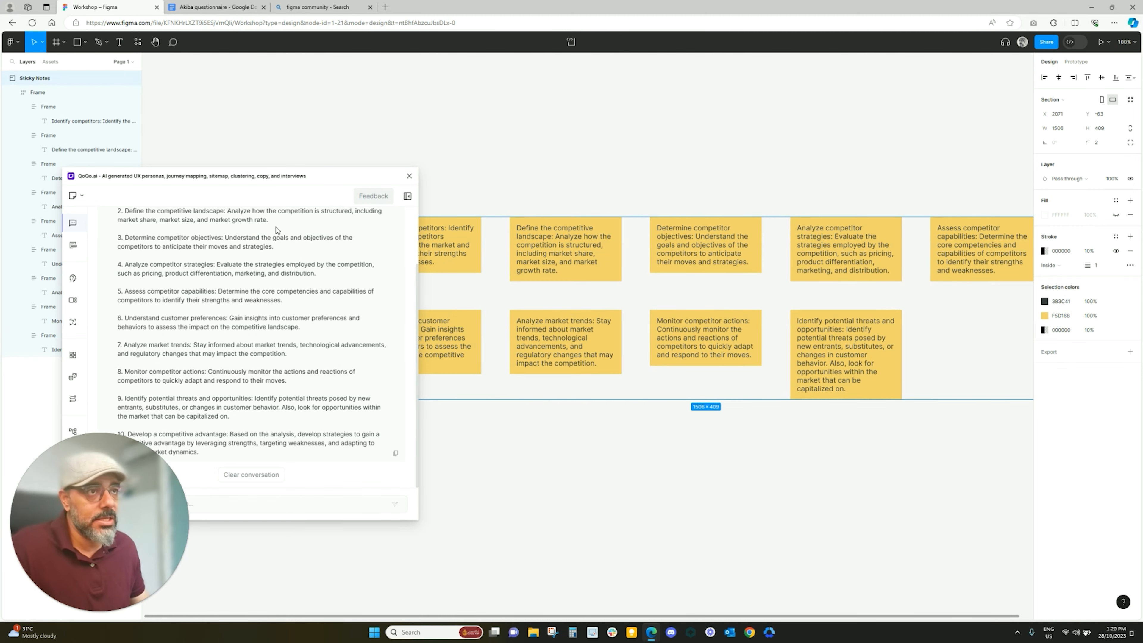
{"action": "left_click_drag", "start_coordinate": [292, 175], "coordinate": [510, 158]}
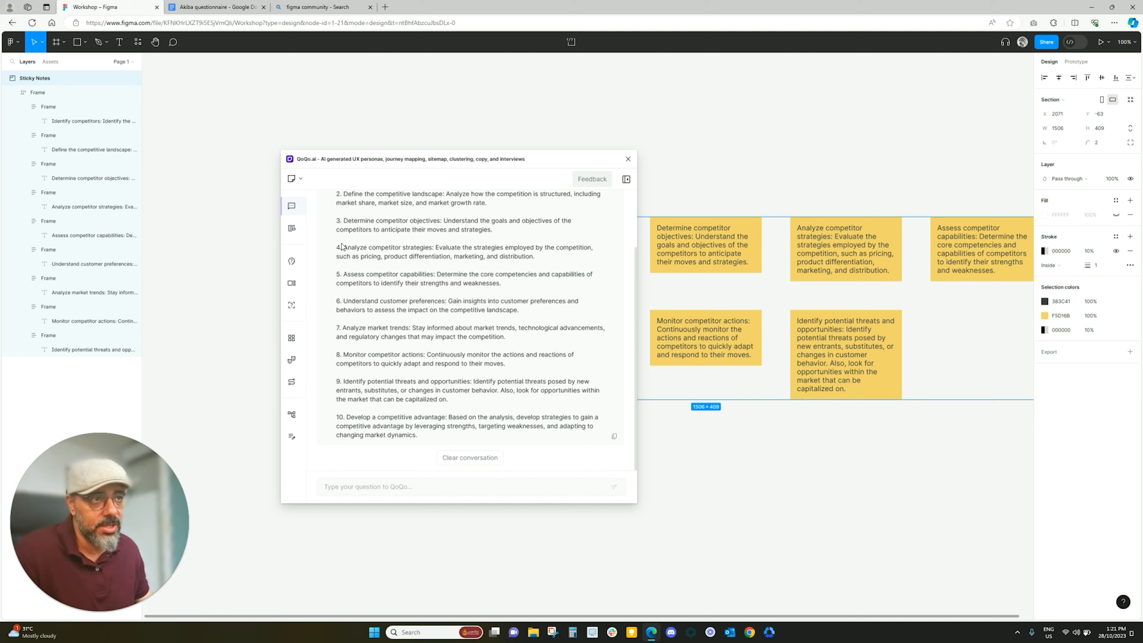
{"action": "mouse_move", "coordinate": [312, 213]}
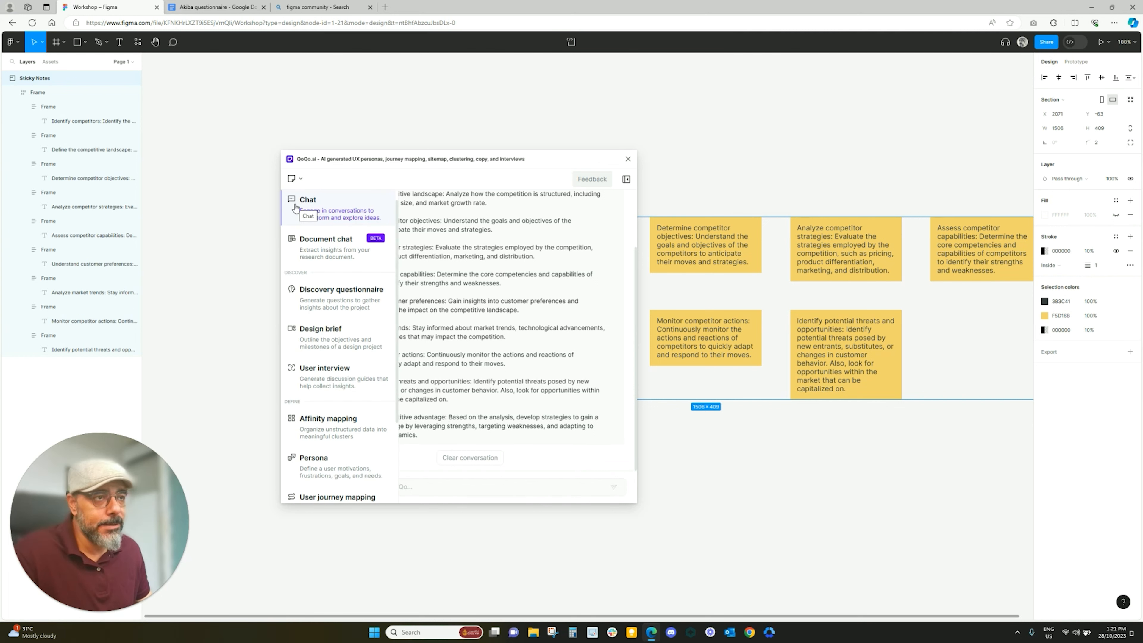
{"action": "left_click", "coordinate": [309, 246]}
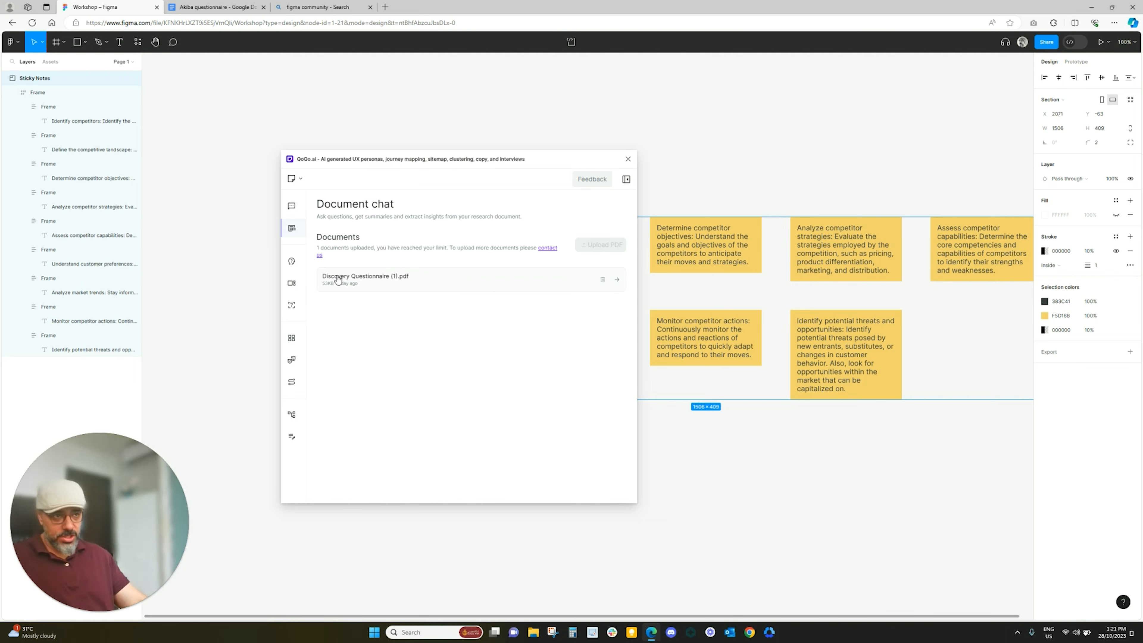
Step: Open Discovery Questionnaire (1).pdf in Document chat and turn the Young Professionals item of the target audience answer into a sticky note
{"action": "mouse_move", "coordinate": [302, 241]}
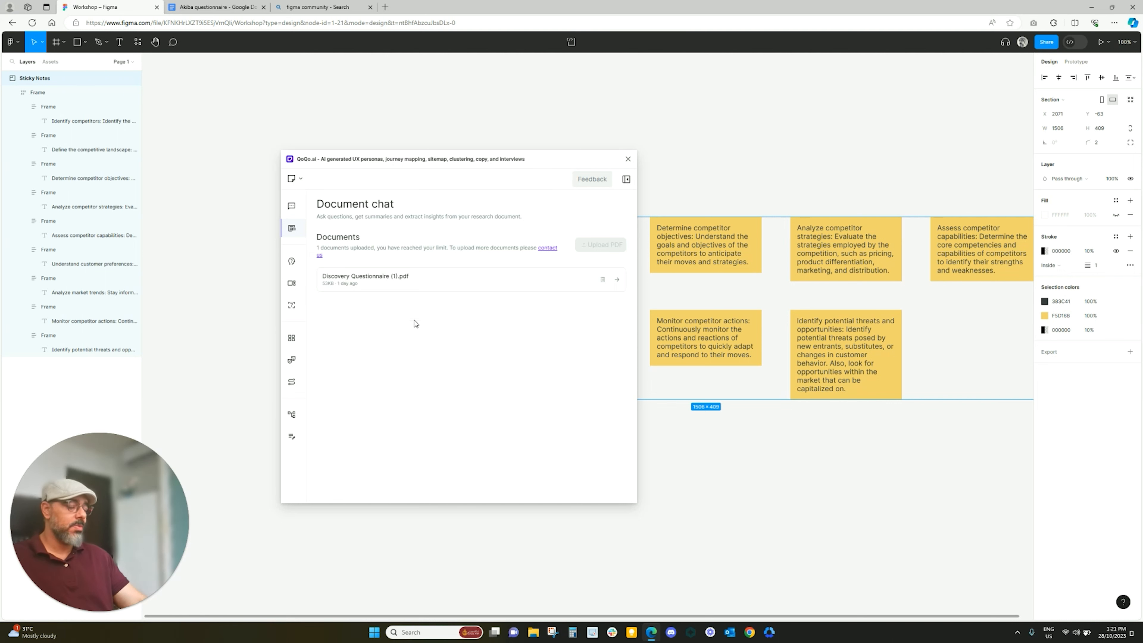
{"action": "left_click", "coordinate": [617, 280]}
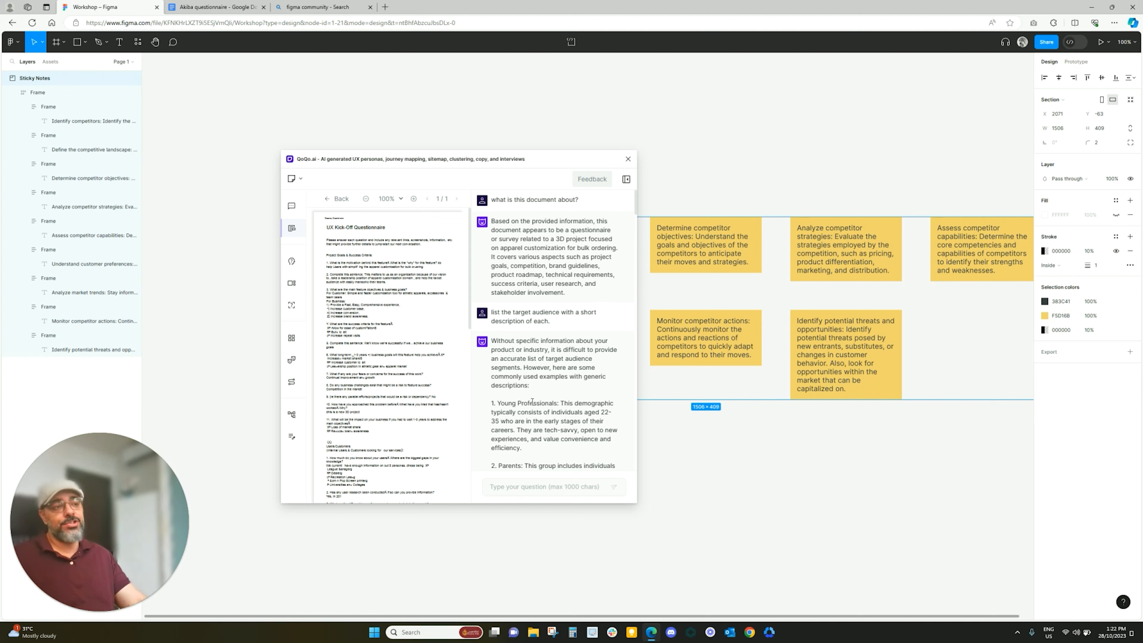
{"action": "scroll", "coordinate": [532, 402], "scroll_direction": "down", "scroll_amount": 2}
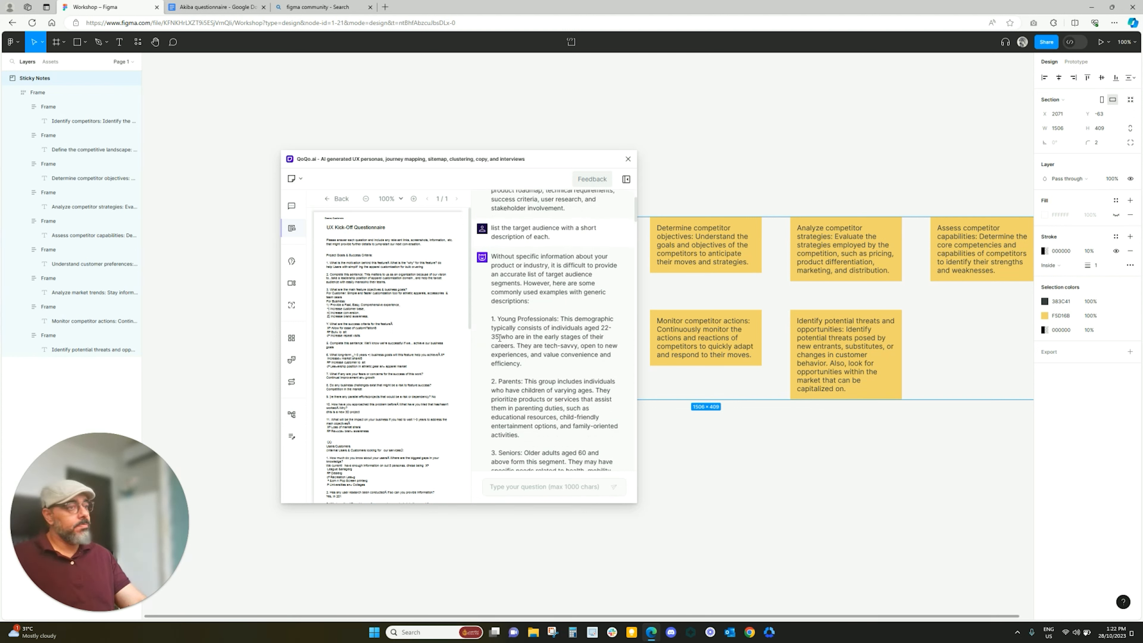
{"action": "left_click_drag", "start_coordinate": [492, 319], "coordinate": [533, 366]}
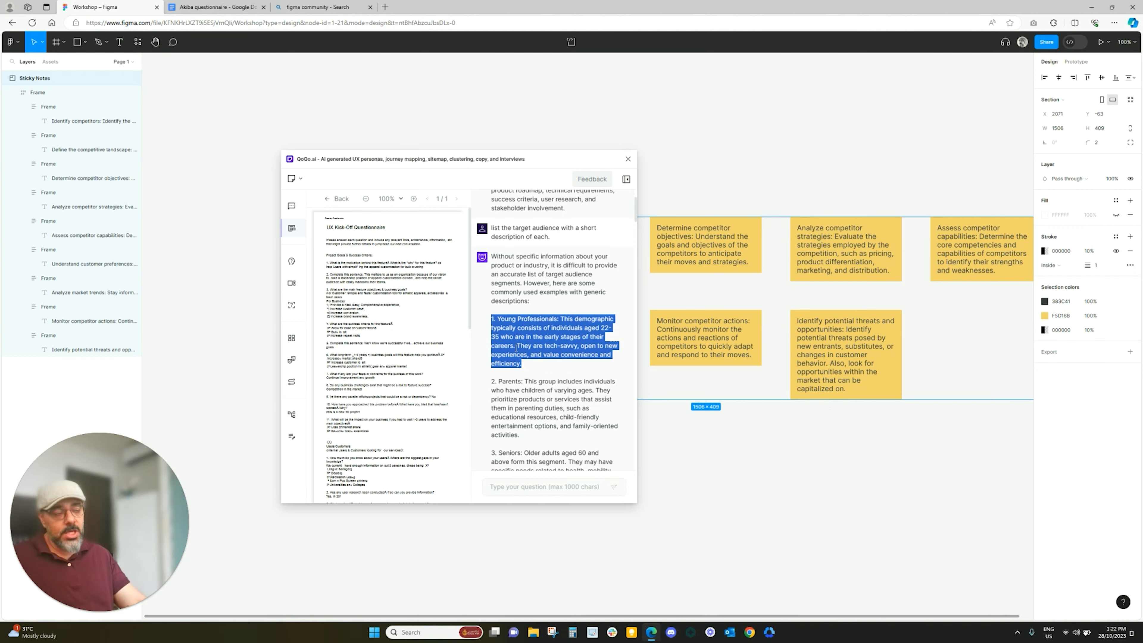
{"action": "right_click", "coordinate": [517, 348]}
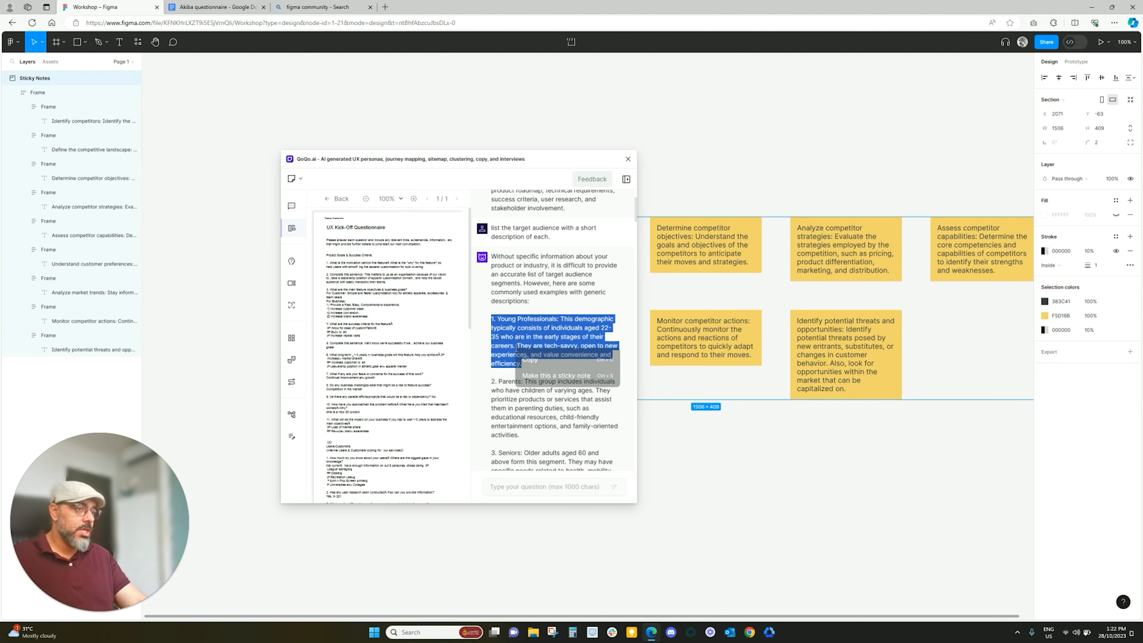
{"action": "left_click", "coordinate": [541, 378]}
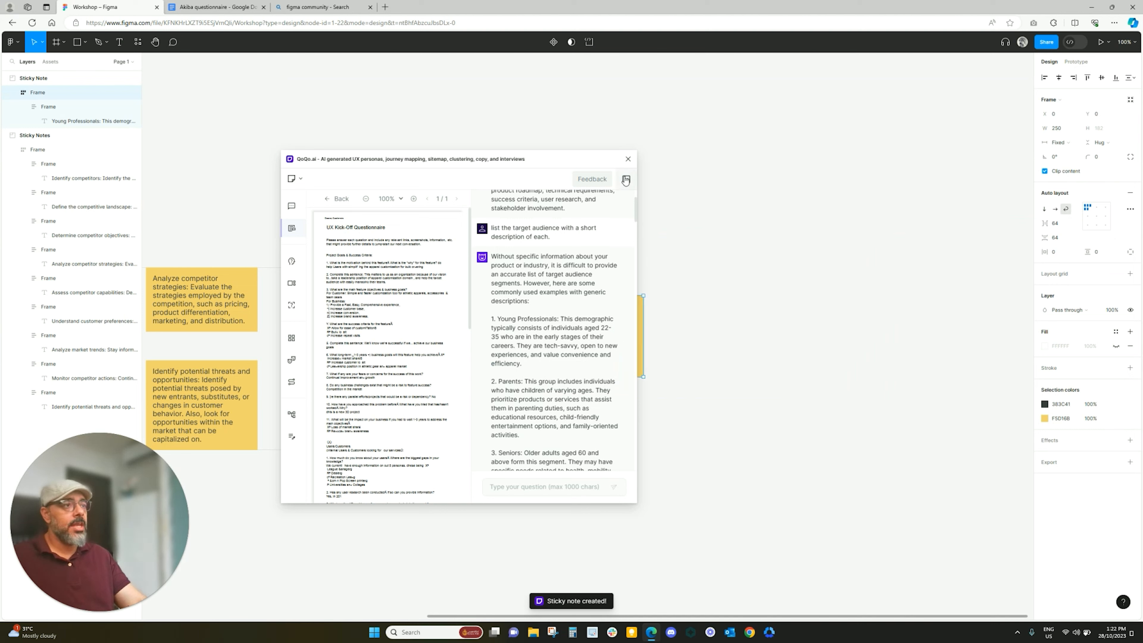
Step: Compact the plugin window to move the Young Professionals sticky note clear of it, then restore the window's full size and shift it away from the note
{"action": "left_click", "coordinate": [626, 179]}
{"action": "left_click_drag", "start_coordinate": [558, 288], "coordinate": [666, 256]}
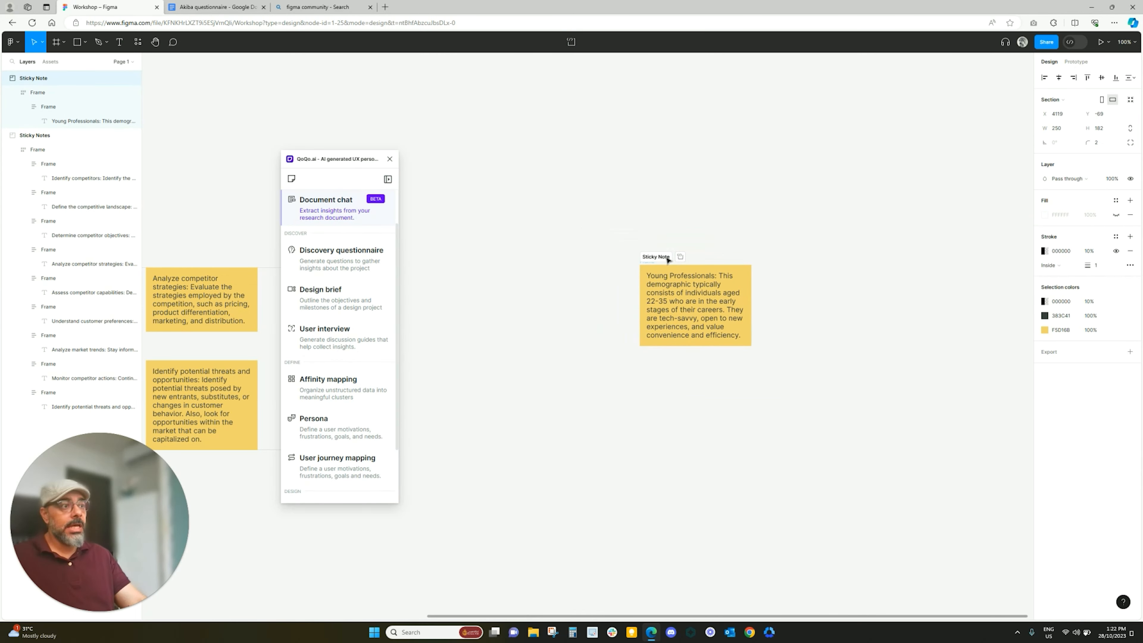
{"action": "left_click", "coordinate": [388, 179]}
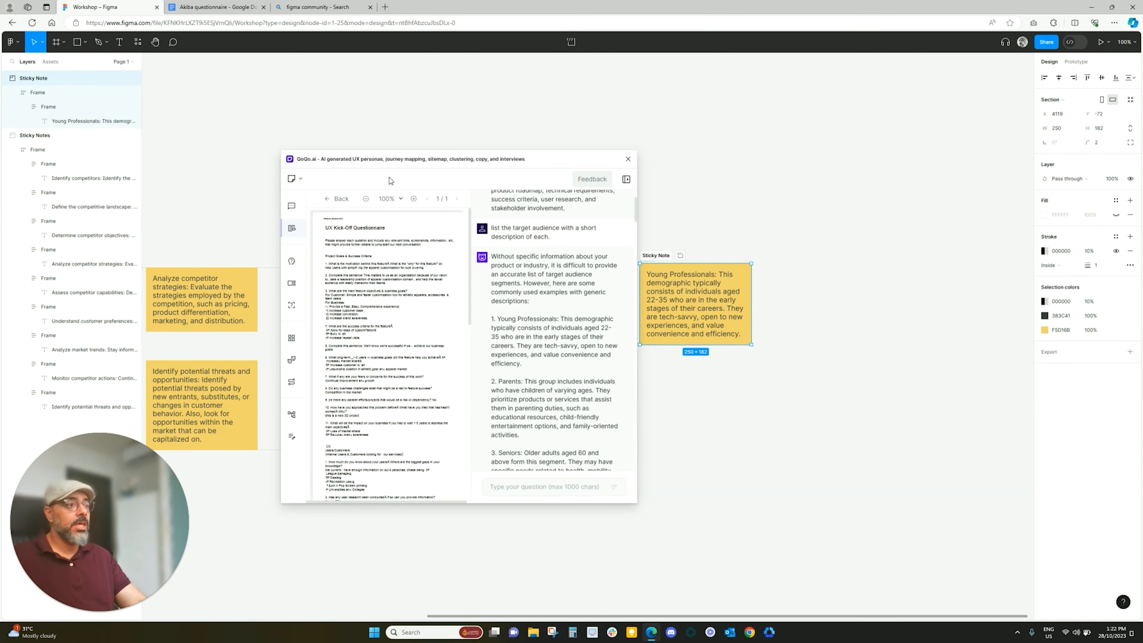
{"action": "left_click_drag", "start_coordinate": [512, 154], "coordinate": [448, 150]}
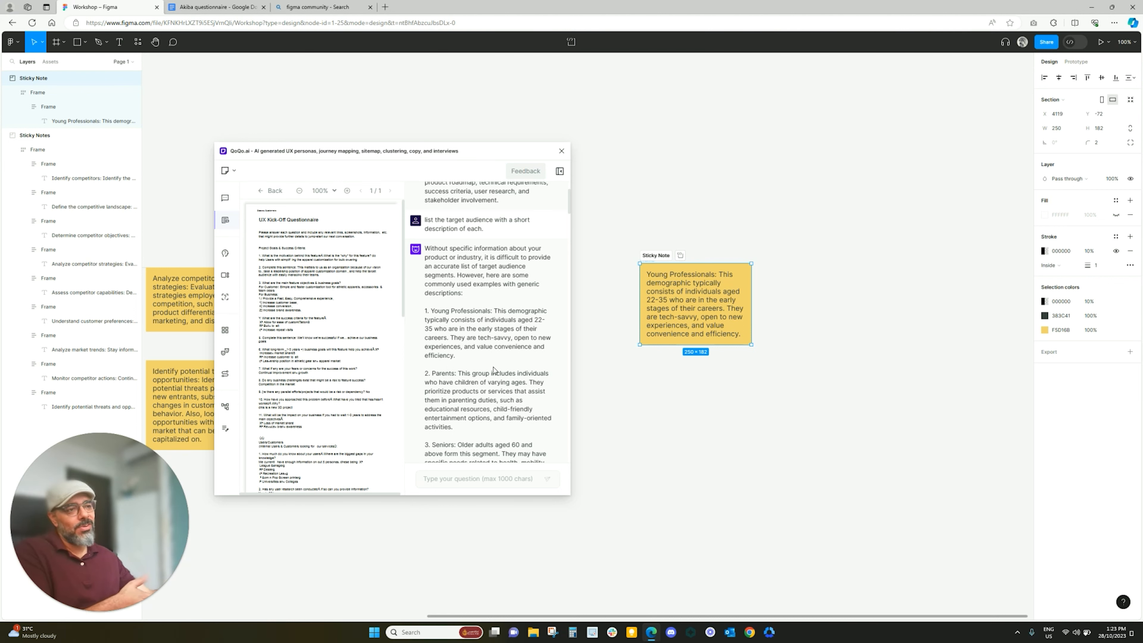
Step: Review the earlier document chat questions and answers, including the personas listed from the document and the advice on improving the bulk sports apparel customizer
{"action": "scroll", "coordinate": [493, 368], "scroll_direction": "down", "scroll_amount": 5}
{"action": "scroll", "coordinate": [492, 368], "scroll_direction": "down", "scroll_amount": 5}
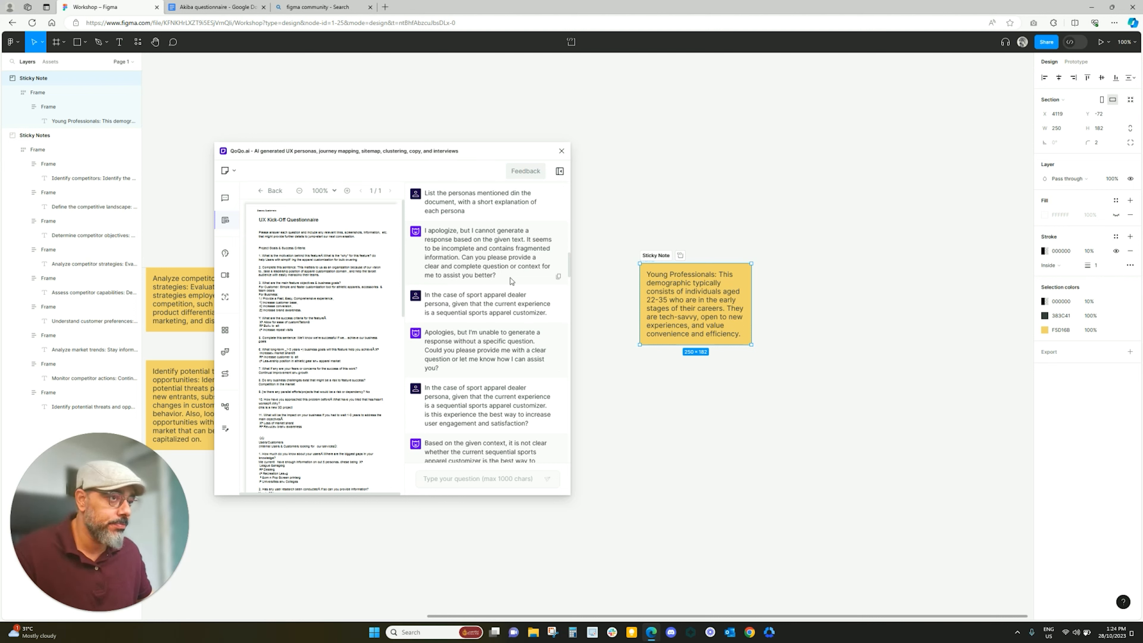
{"action": "scroll", "coordinate": [519, 333], "scroll_direction": "up", "scroll_amount": 5}
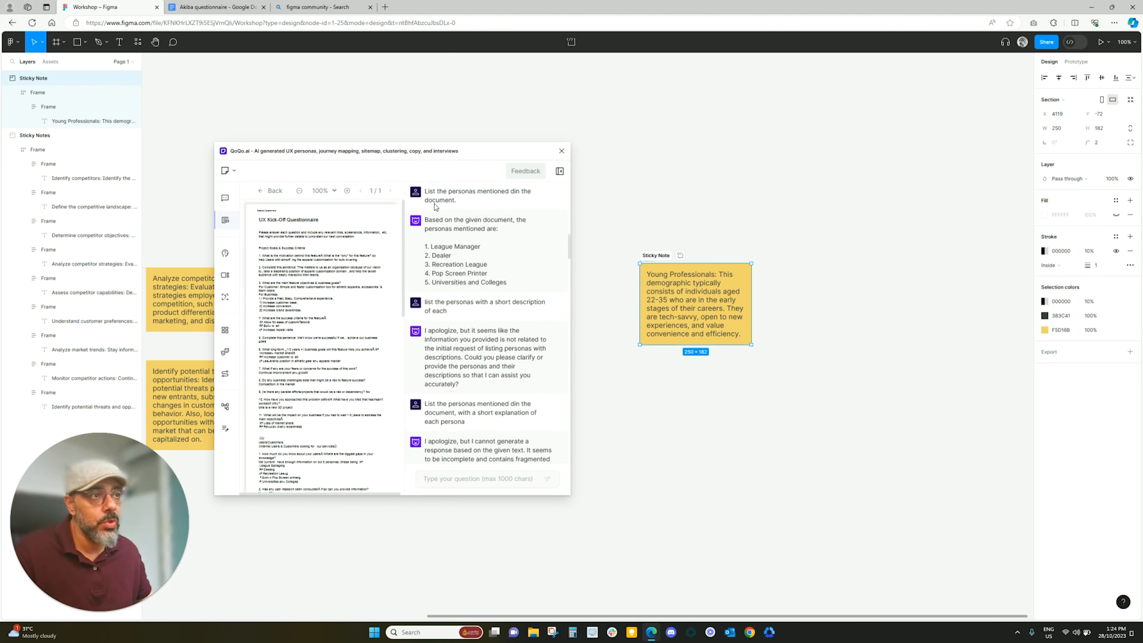
{"action": "double_click", "coordinate": [430, 191]}
{"action": "left_click", "coordinate": [458, 205]}
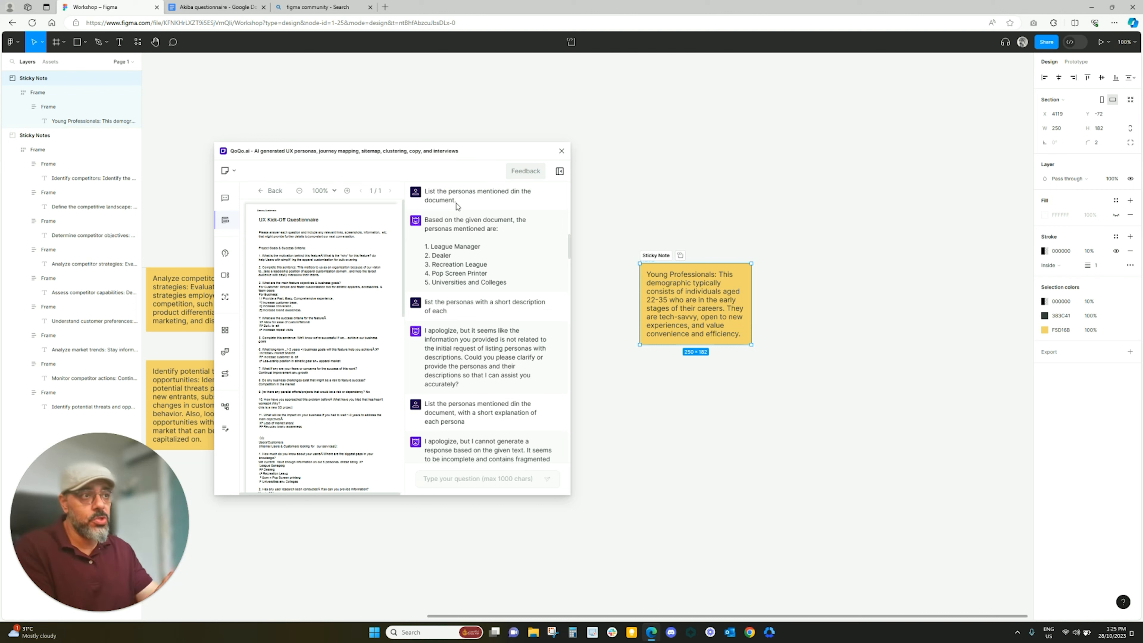
{"action": "left_click_drag", "start_coordinate": [507, 284], "coordinate": [420, 246]}
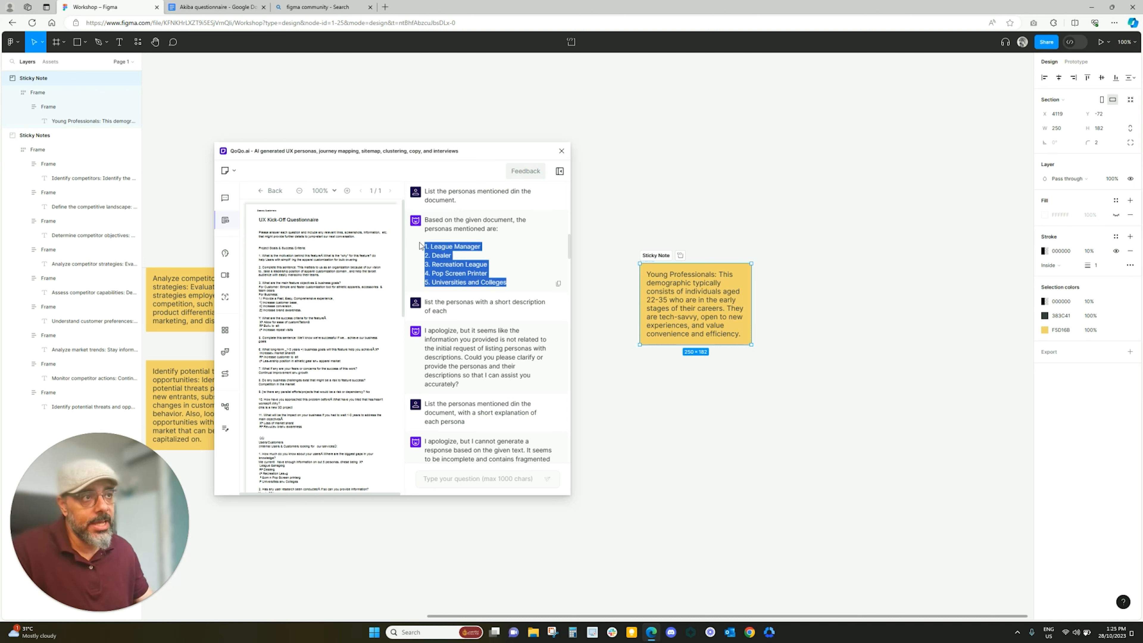
{"action": "scroll", "coordinate": [477, 315], "scroll_direction": "down", "scroll_amount": 2}
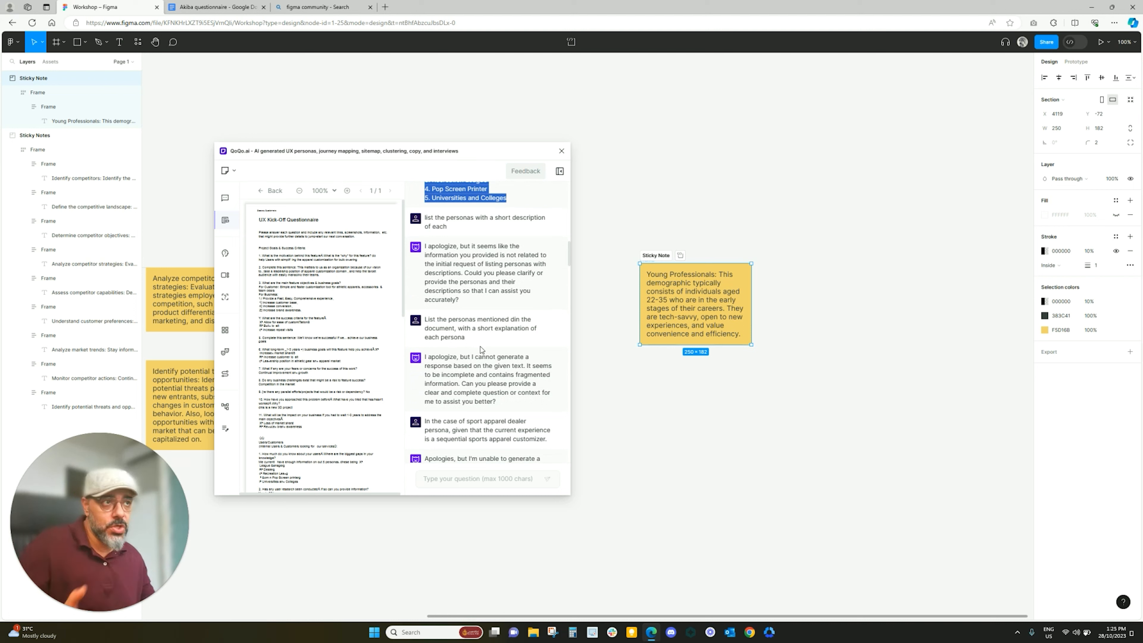
{"action": "scroll", "coordinate": [481, 347], "scroll_direction": "down", "scroll_amount": 10}
{"action": "scroll", "coordinate": [483, 354], "scroll_direction": "down", "scroll_amount": 2}
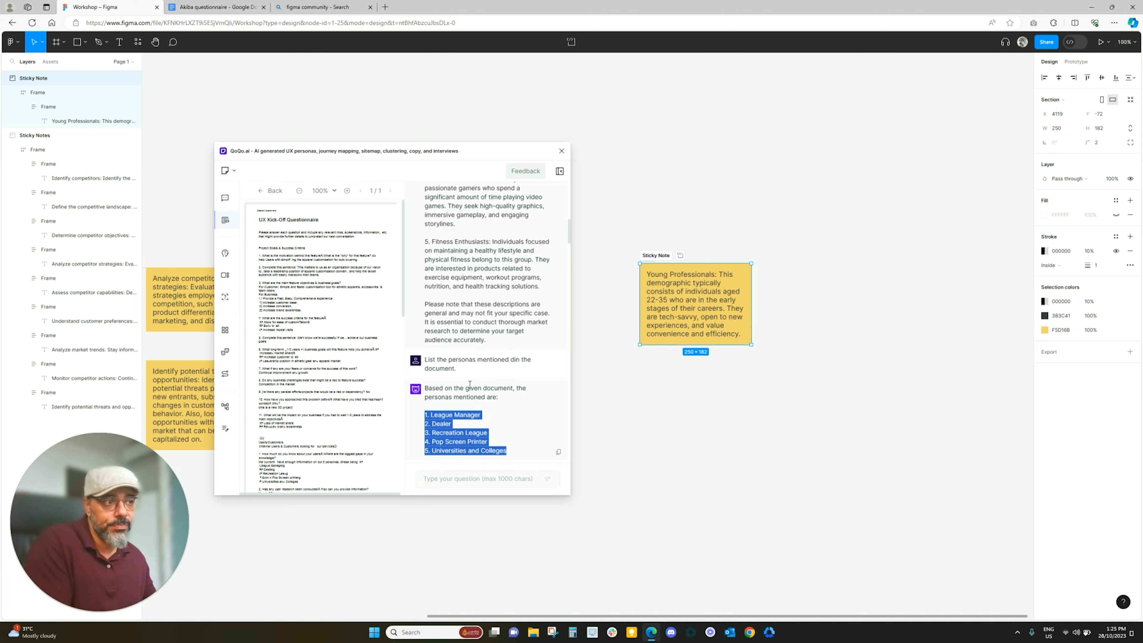
{"action": "scroll", "coordinate": [470, 384], "scroll_direction": "down", "scroll_amount": 3}
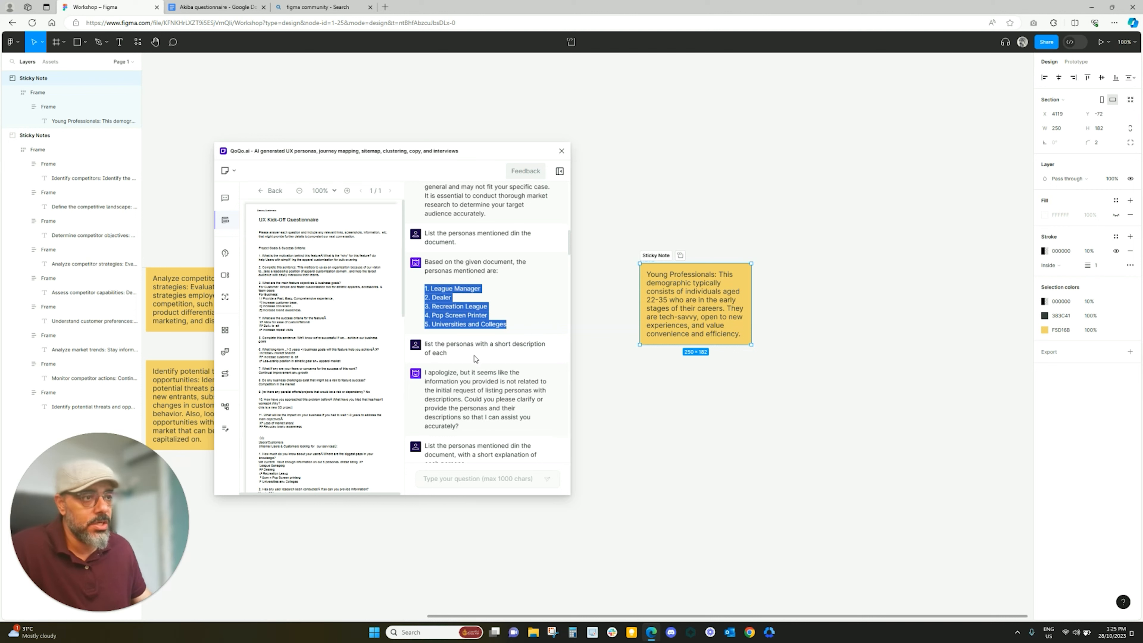
{"action": "scroll", "coordinate": [477, 360], "scroll_direction": "down", "scroll_amount": 10}
{"action": "scroll", "coordinate": [445, 371], "scroll_direction": "down", "scroll_amount": 10}
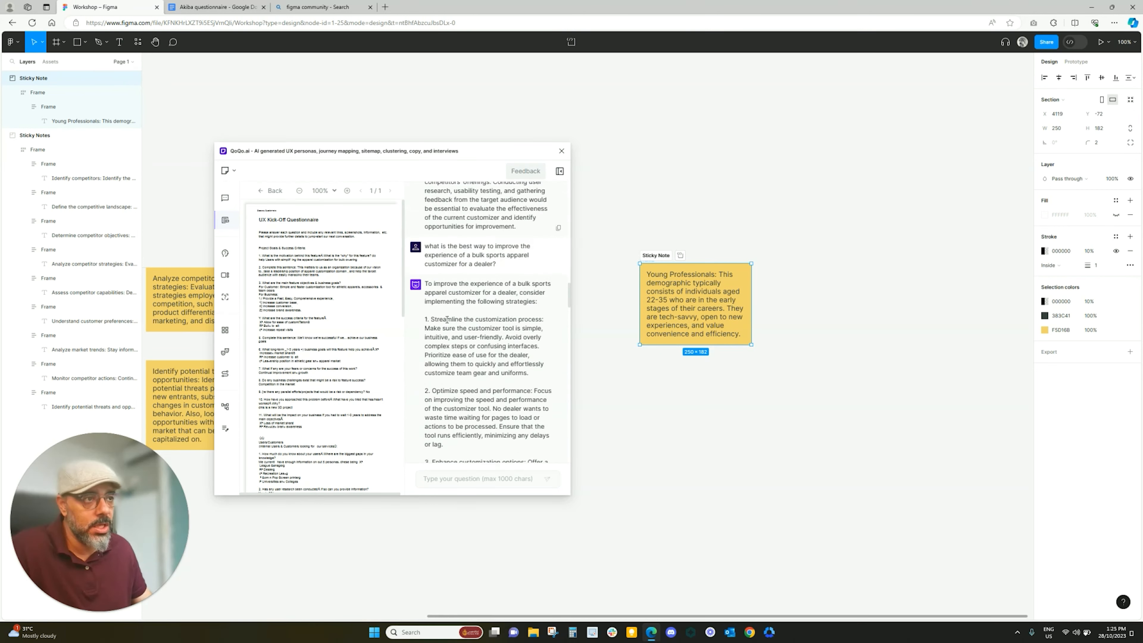
{"action": "scroll", "coordinate": [482, 350], "scroll_direction": "down", "scroll_amount": 10}
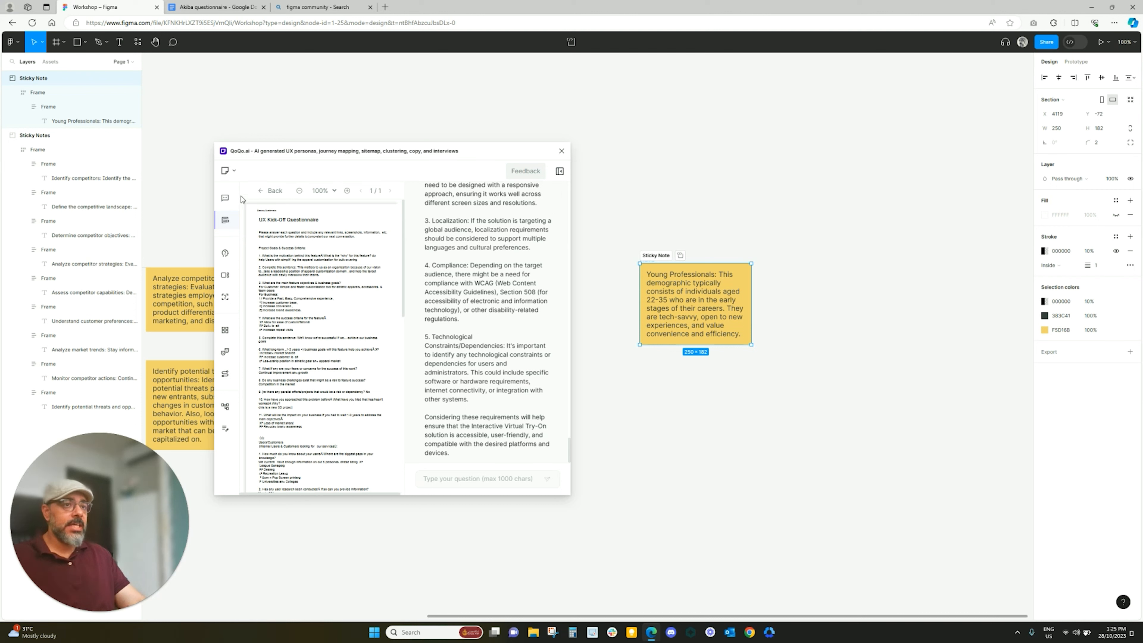
Step: Leave the document conversation, open the Discovery questionnaire tool and generate a questionnaire for the Feature project type
{"action": "left_click", "coordinate": [260, 191]}
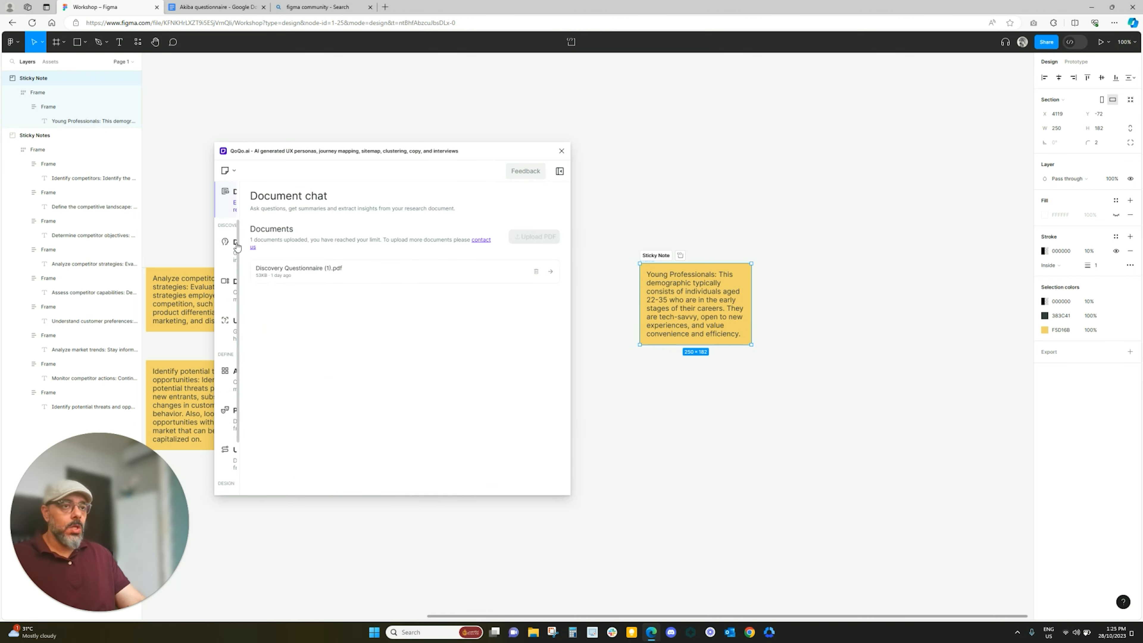
{"action": "mouse_move", "coordinate": [226, 259]}
{"action": "left_click", "coordinate": [299, 260]}
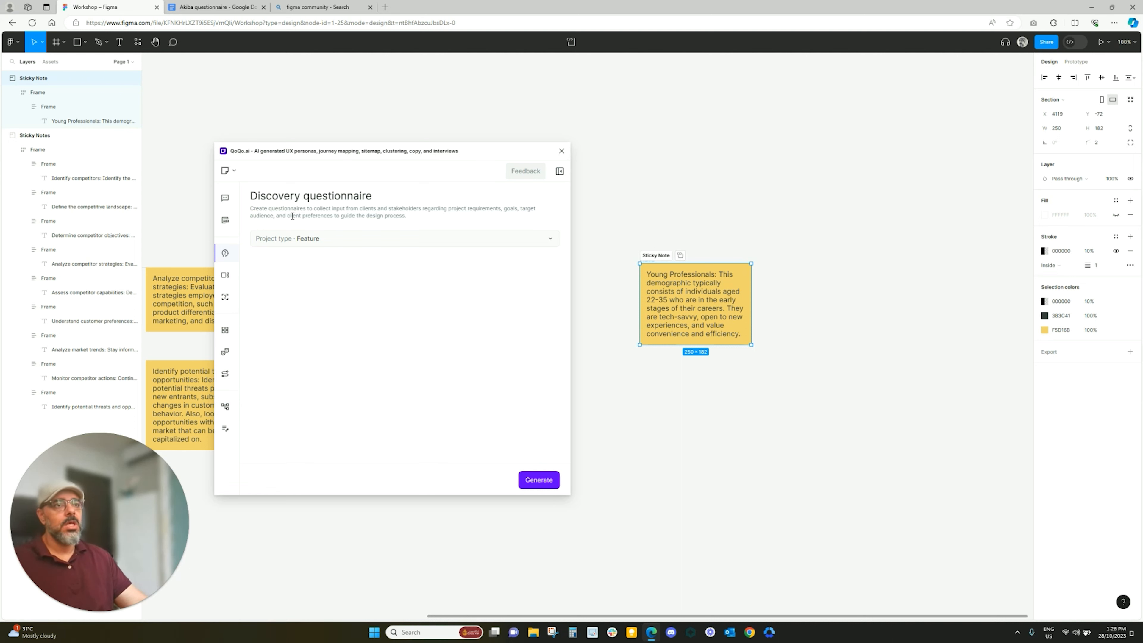
{"action": "double_click", "coordinate": [325, 198]}
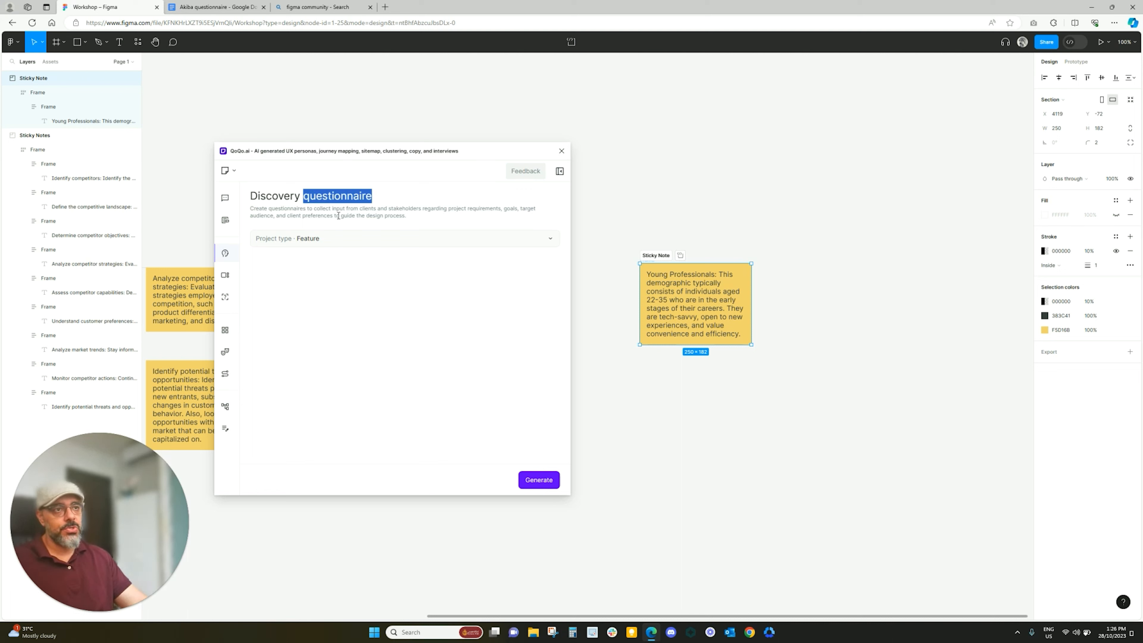
{"action": "left_click", "coordinate": [330, 243]}
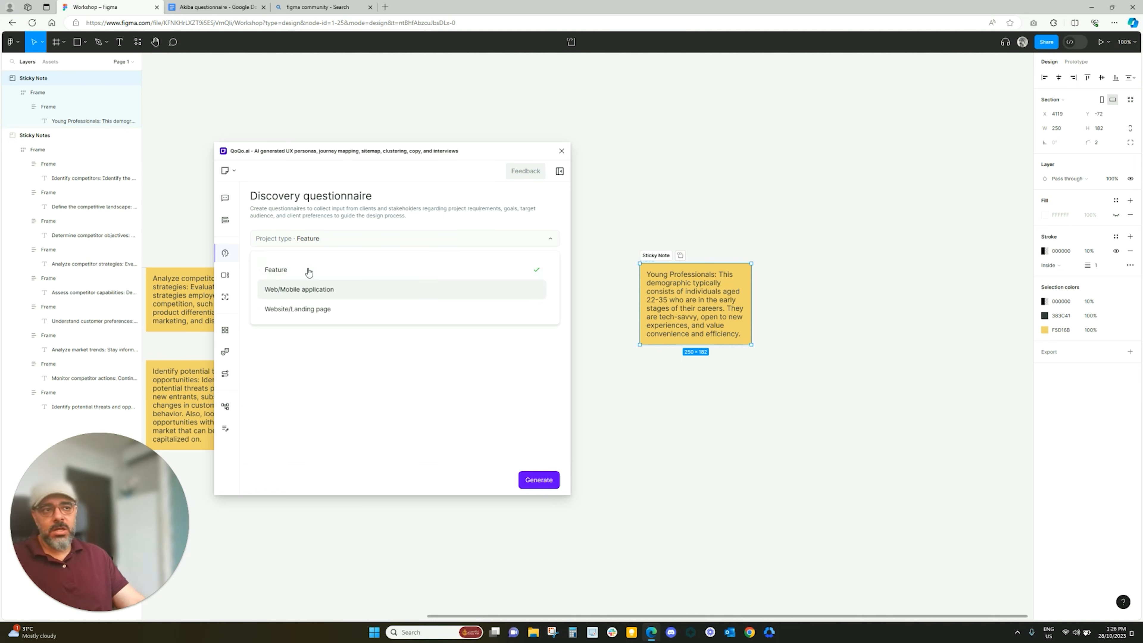
{"action": "left_click", "coordinate": [532, 477]}
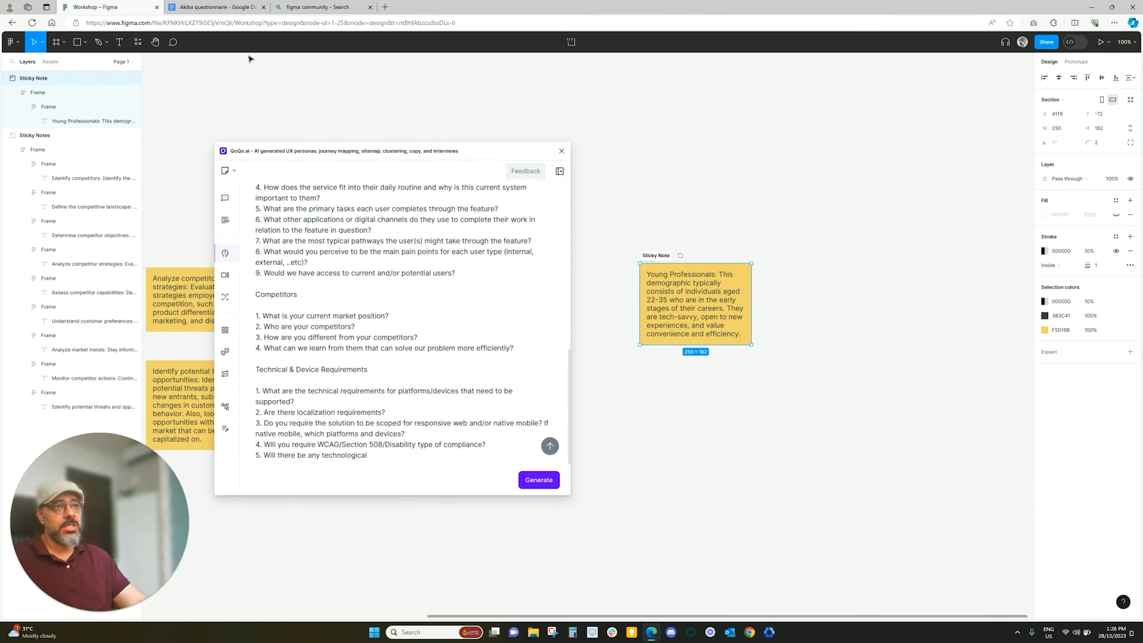
Step: Switch to the Akiba questionnaire in Google Docs and examine its sections on goals, users, competitors and technical requirements
{"action": "left_click", "coordinate": [216, 7]}
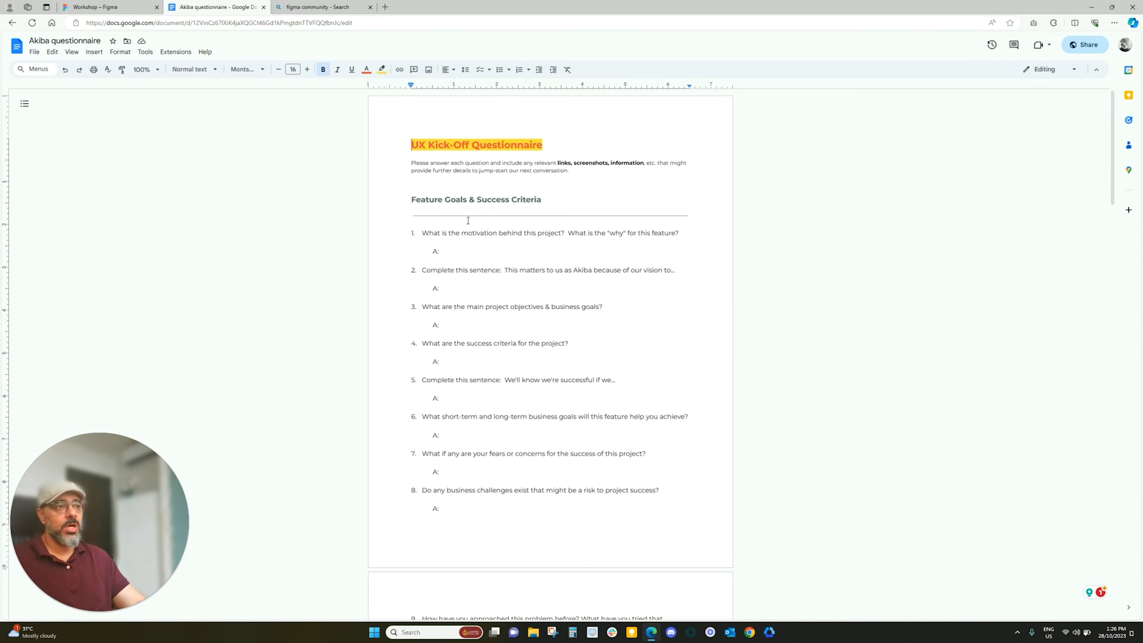
{"action": "scroll", "coordinate": [450, 293], "scroll_direction": "down", "scroll_amount": 5}
{"action": "scroll", "coordinate": [429, 291], "scroll_direction": "up", "scroll_amount": 5}
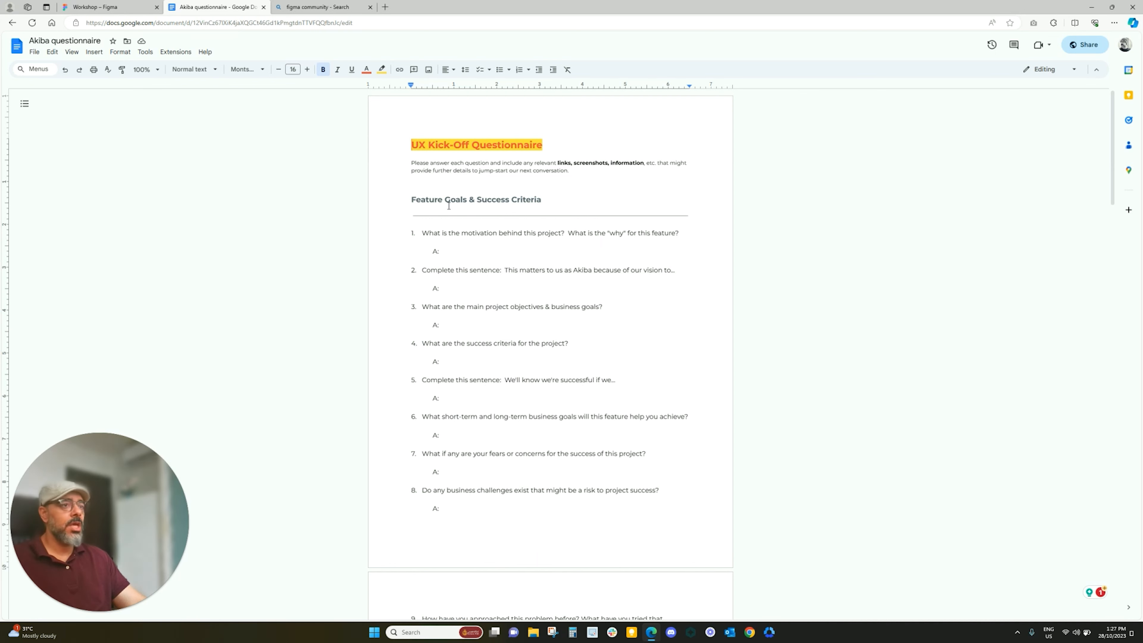
{"action": "scroll", "coordinate": [495, 250], "scroll_direction": "down", "scroll_amount": 7}
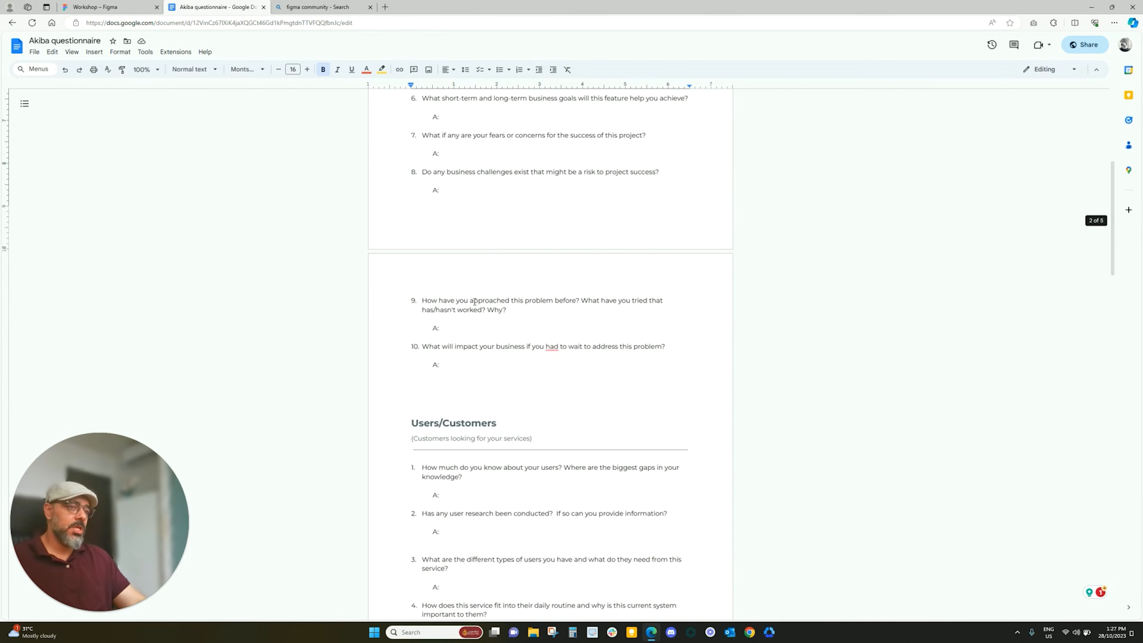
{"action": "scroll", "coordinate": [443, 327], "scroll_direction": "down", "scroll_amount": 7}
{"action": "scroll", "coordinate": [449, 330], "scroll_direction": "up", "scroll_amount": 15}
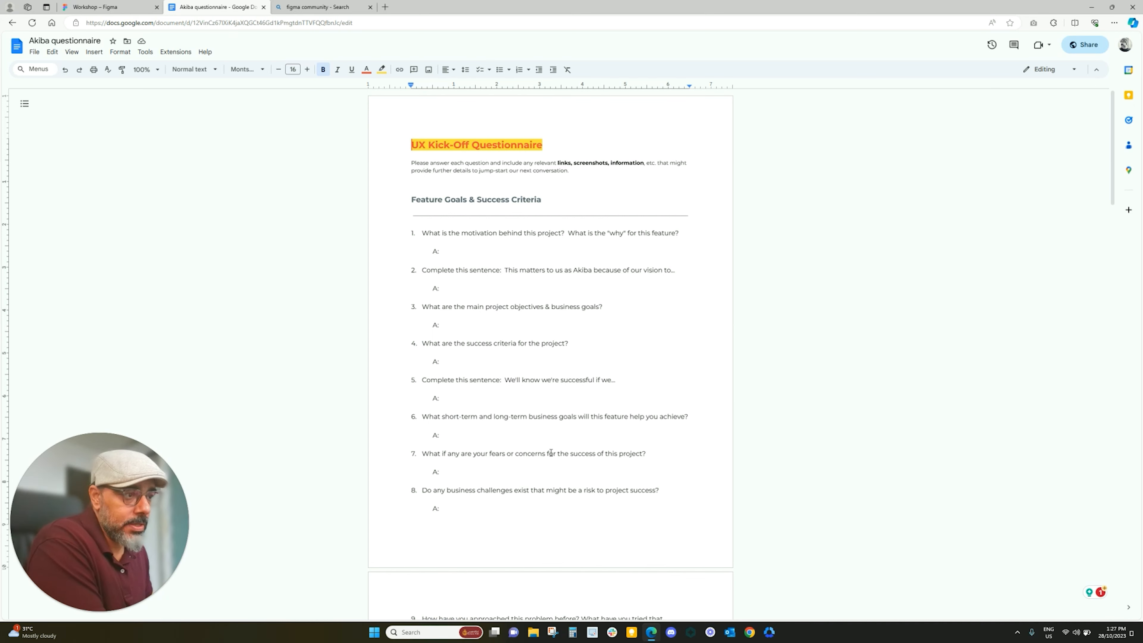
{"action": "scroll", "coordinate": [491, 466], "scroll_direction": "down", "scroll_amount": 20}
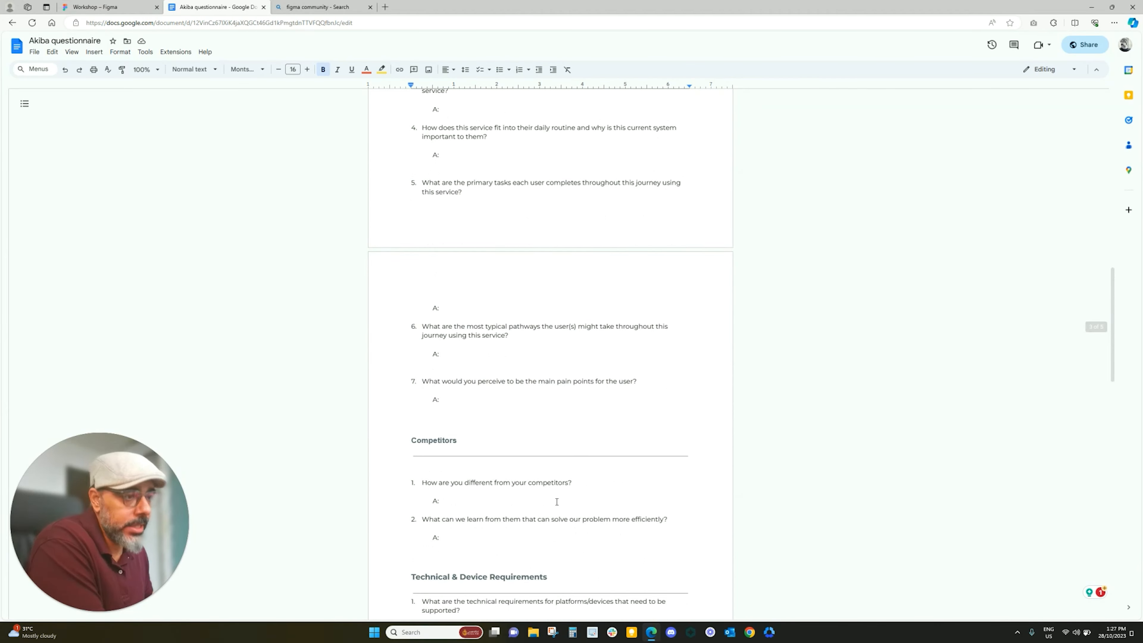
{"action": "scroll", "coordinate": [495, 476], "scroll_direction": "down", "scroll_amount": 4}
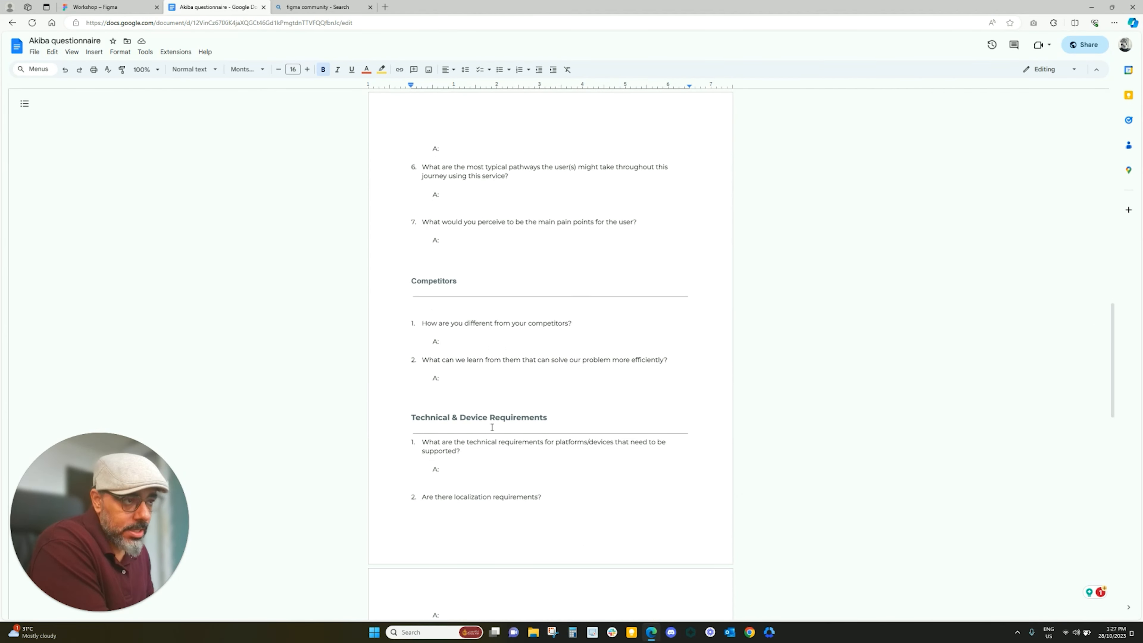
{"action": "scroll", "coordinate": [553, 427], "scroll_direction": "up", "scroll_amount": 20}
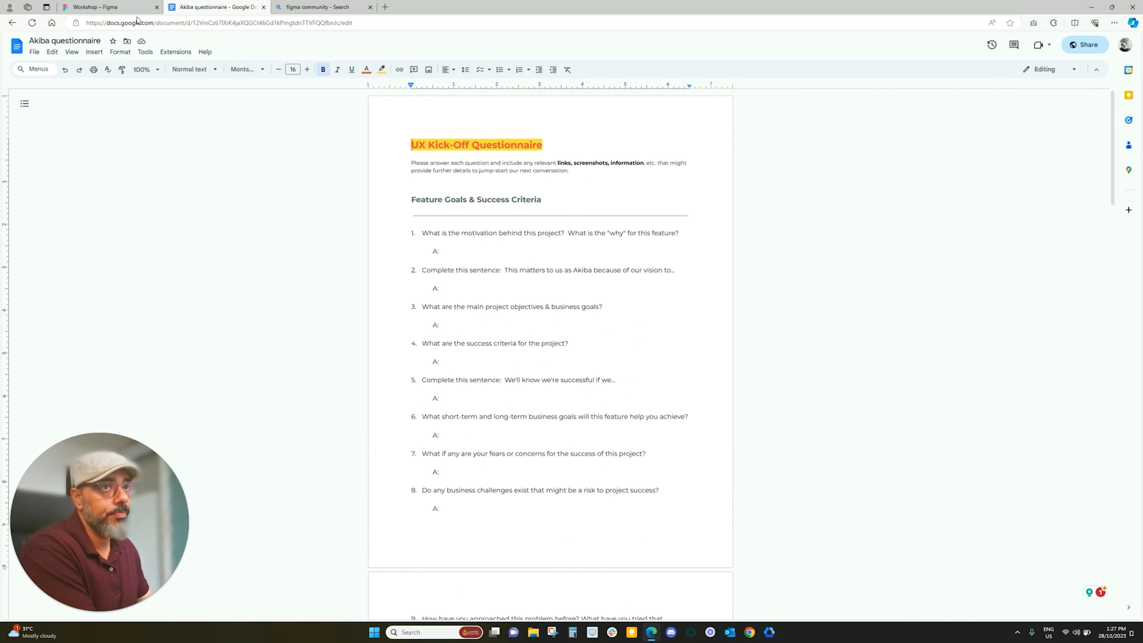
Step: Switch back to the Workshop file in Figma and move the generated Discovery Questionnaire section clear of the plugin window
{"action": "left_click", "coordinate": [115, 7]}
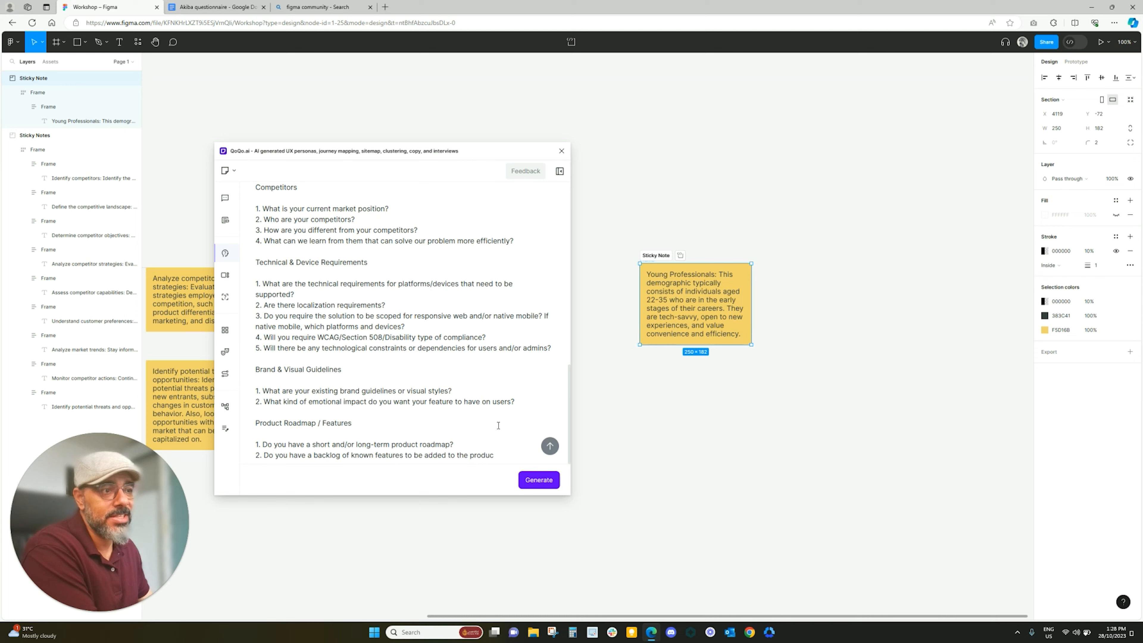
{"action": "mouse_move", "coordinate": [225, 269]}
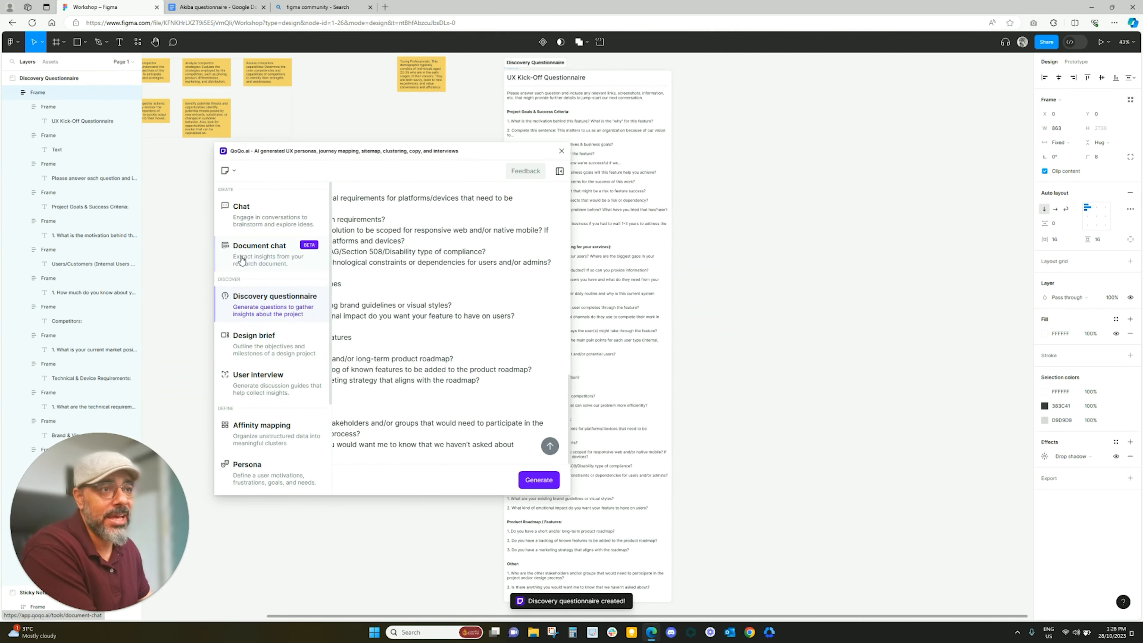
{"action": "left_click_drag", "start_coordinate": [537, 64], "coordinate": [716, 85]}
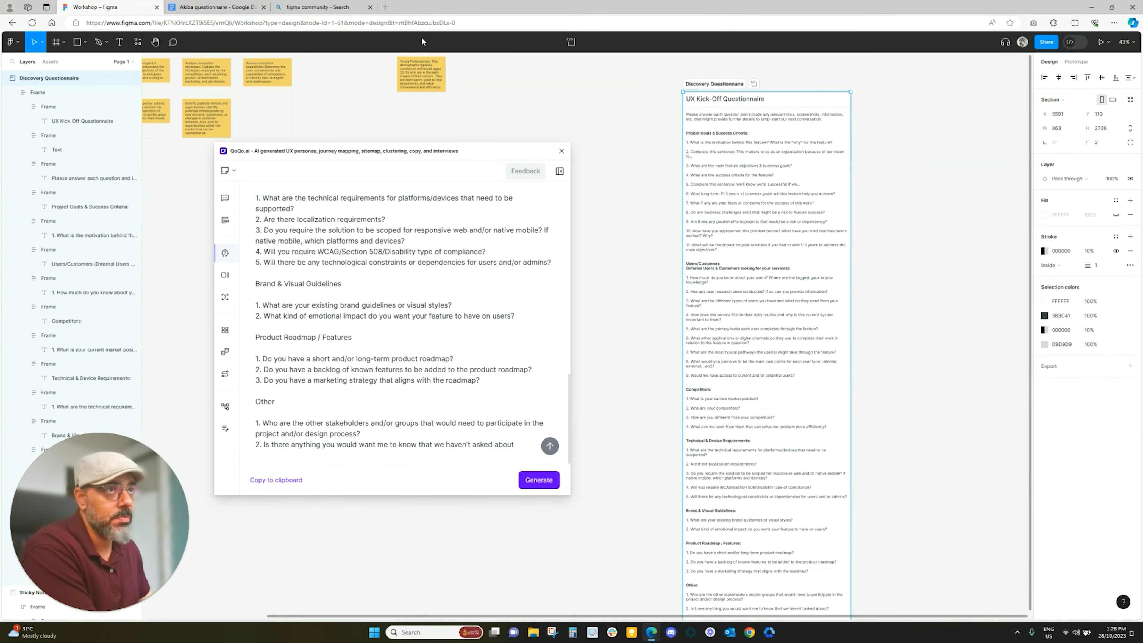
{"action": "mouse_move", "coordinate": [239, 251]}
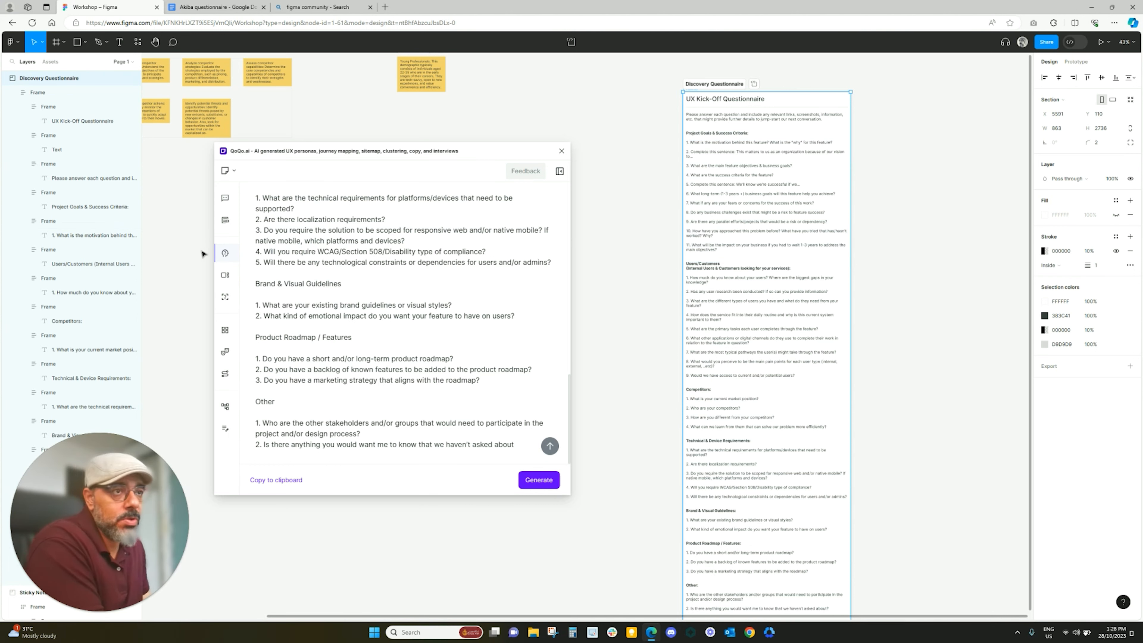
{"action": "mouse_move", "coordinate": [221, 220]}
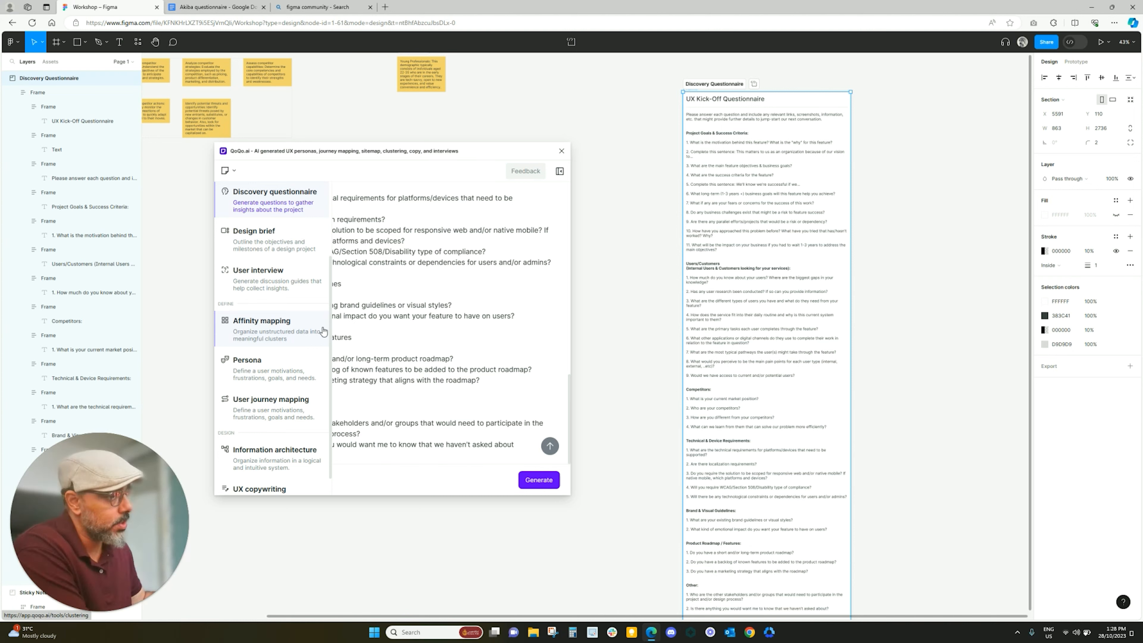
Step: Open the Design brief tool and fill in its project information and persona demographics with the Cyclica Furniture Industries example
{"action": "scroll", "coordinate": [306, 329], "scroll_direction": "up", "scroll_amount": 2}
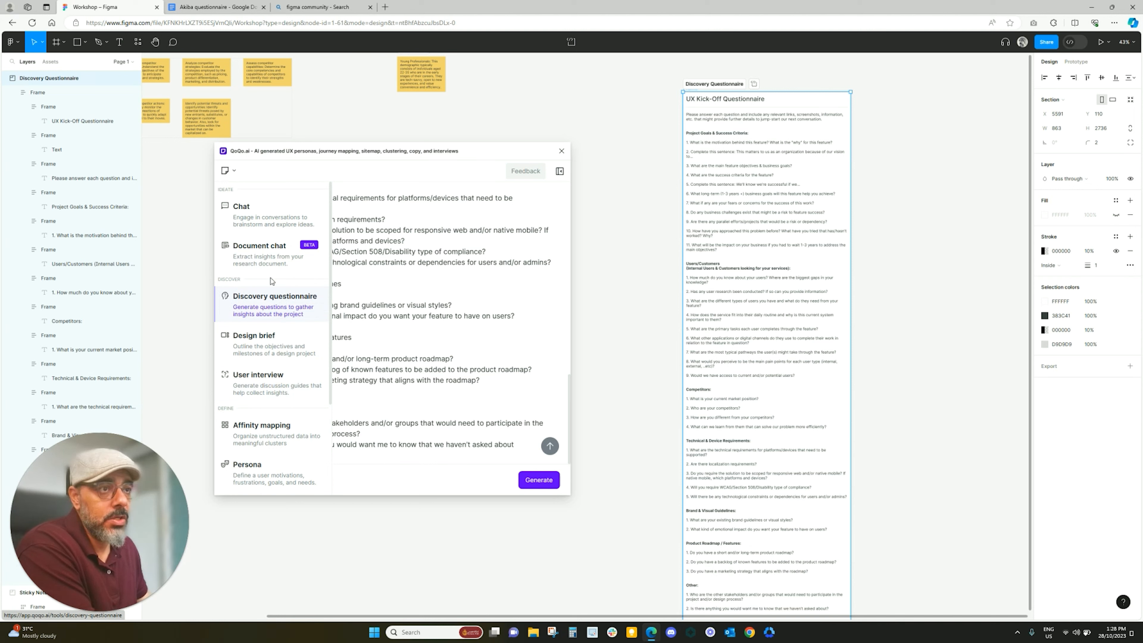
{"action": "left_click", "coordinate": [266, 259]}
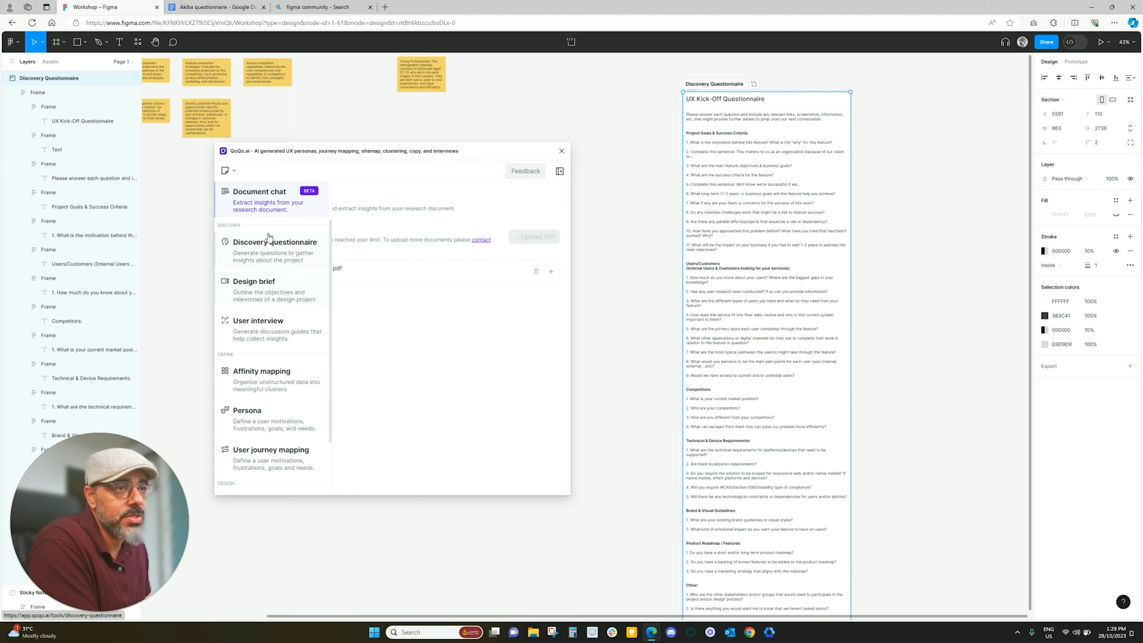
{"action": "left_click", "coordinate": [280, 287]}
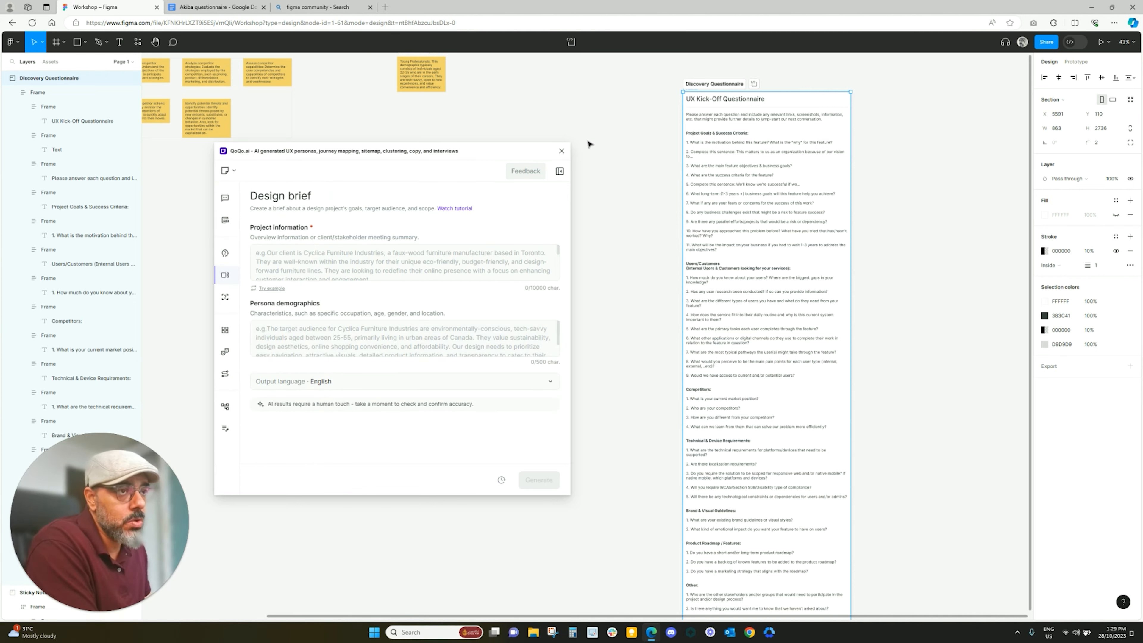
{"action": "left_click", "coordinate": [611, 136]}
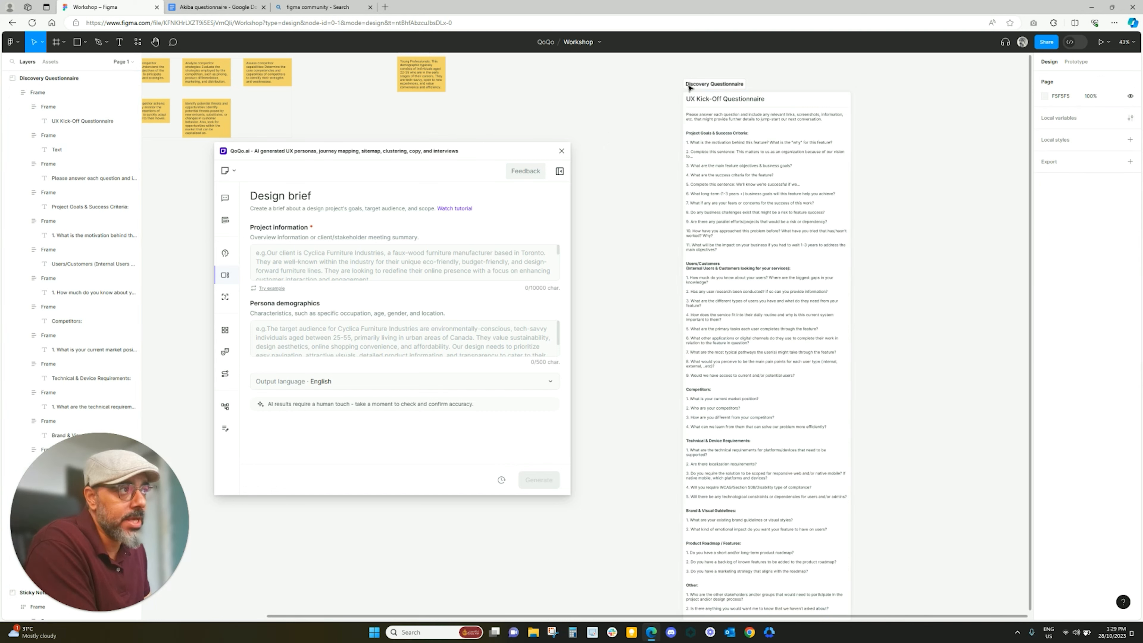
{"action": "left_click", "coordinate": [272, 288]}
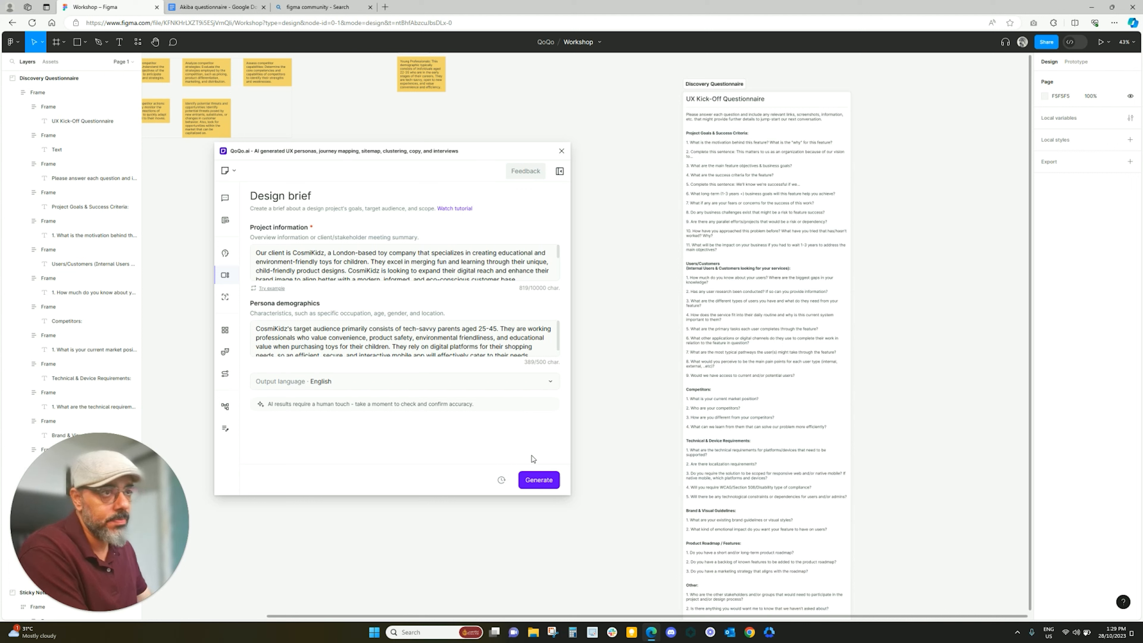
{"action": "left_click", "coordinate": [272, 291]}
{"action": "left_click", "coordinate": [272, 290]}
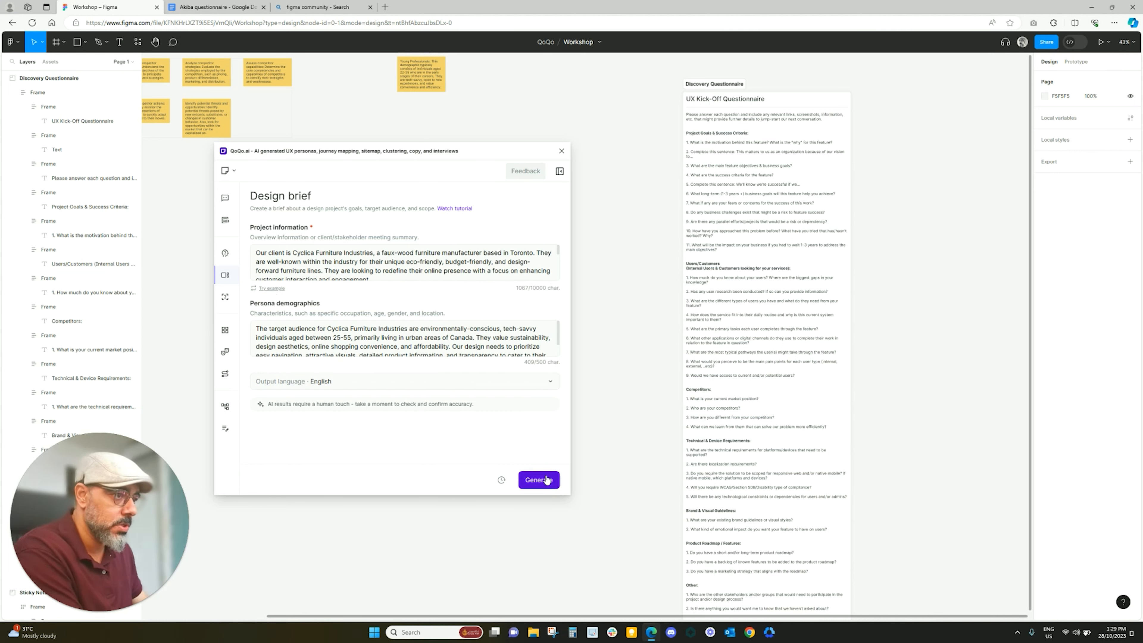
Step: Check the available output languages, keep English and generate the design brief
{"action": "left_click", "coordinate": [465, 384]}
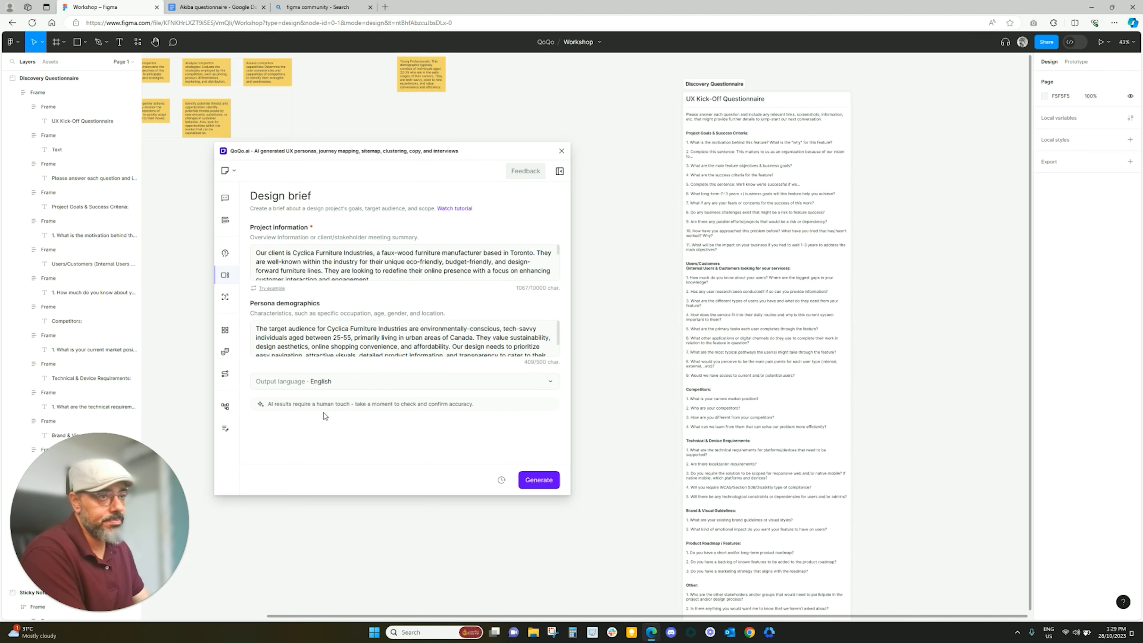
{"action": "left_click", "coordinate": [338, 381]}
{"action": "scroll", "coordinate": [336, 343], "scroll_direction": "down", "scroll_amount": 3}
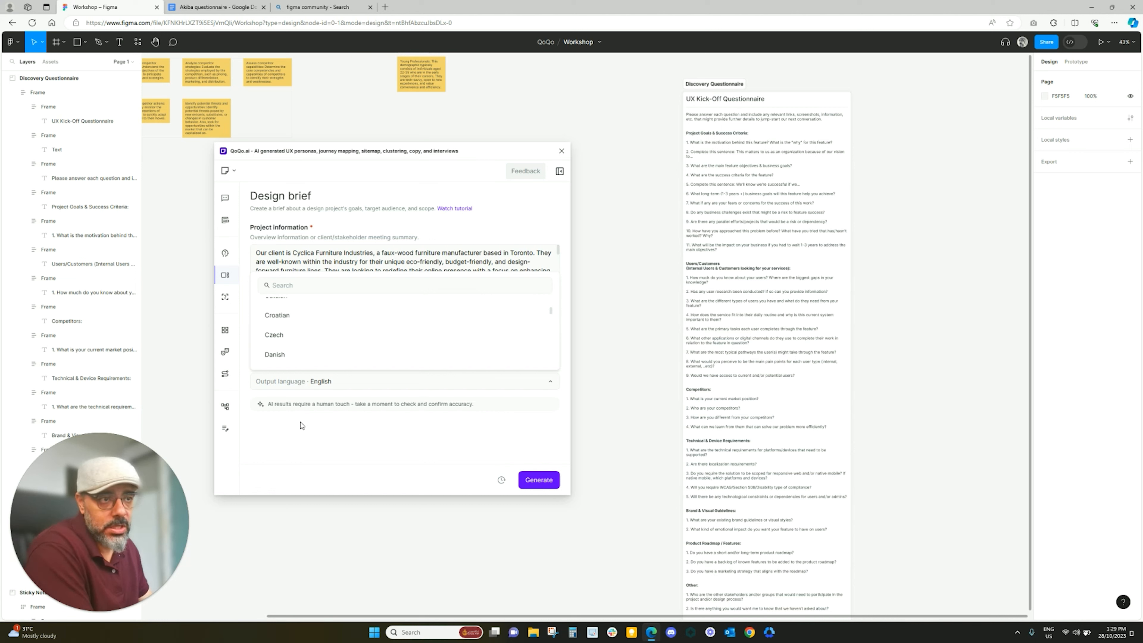
{"action": "left_click", "coordinate": [294, 439]}
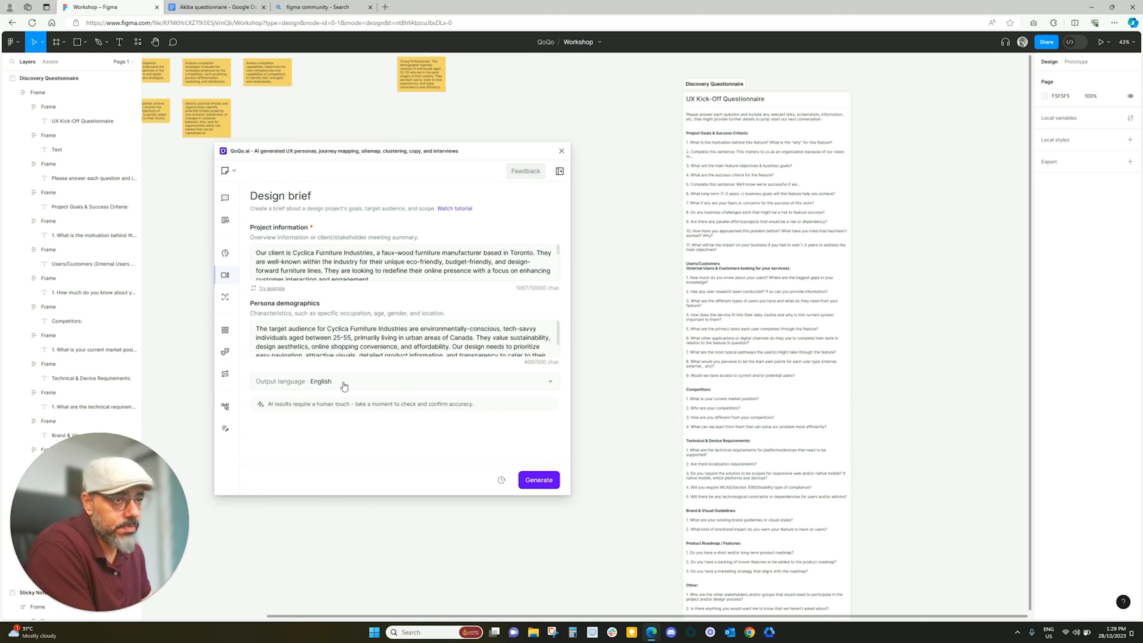
{"action": "left_click", "coordinate": [536, 482]}
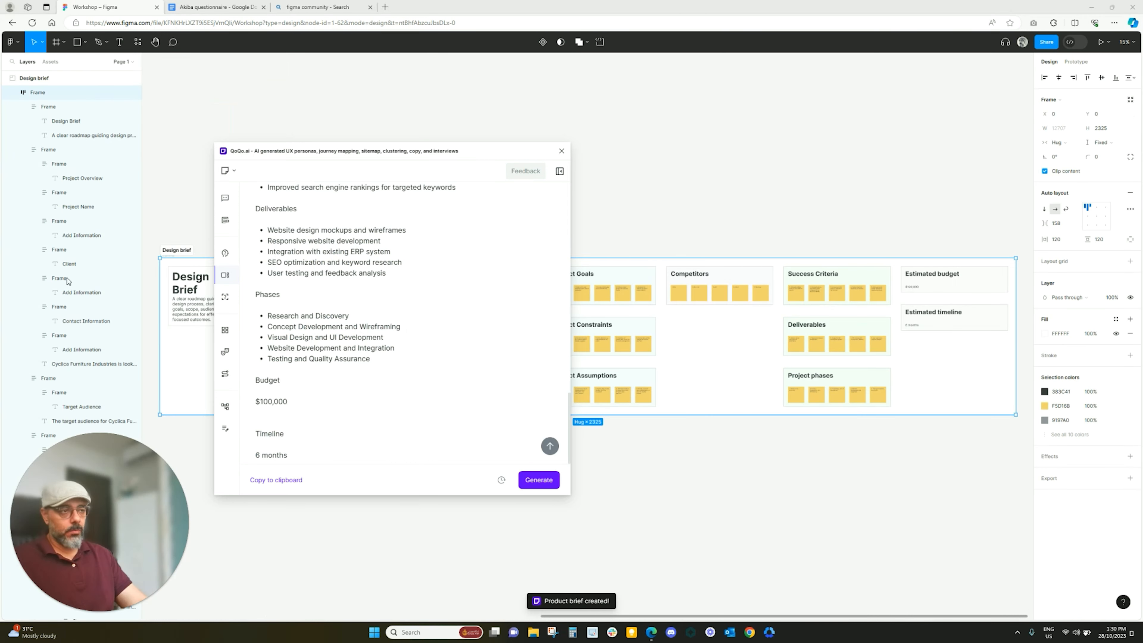
Step: Collapse the plugin window to its tool list and move it clear of the generated design brief
{"action": "left_click", "coordinate": [564, 171]}
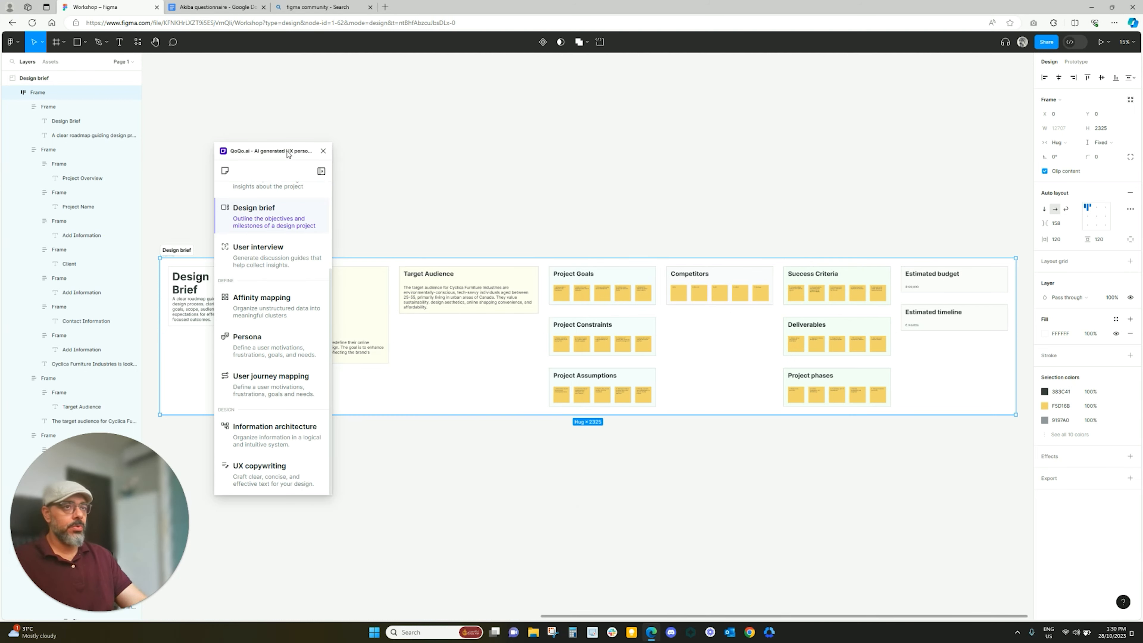
{"action": "left_click_drag", "start_coordinate": [261, 150], "coordinate": [783, 278]}
{"action": "left_click_drag", "start_coordinate": [684, 279], "coordinate": [1082, 191]}
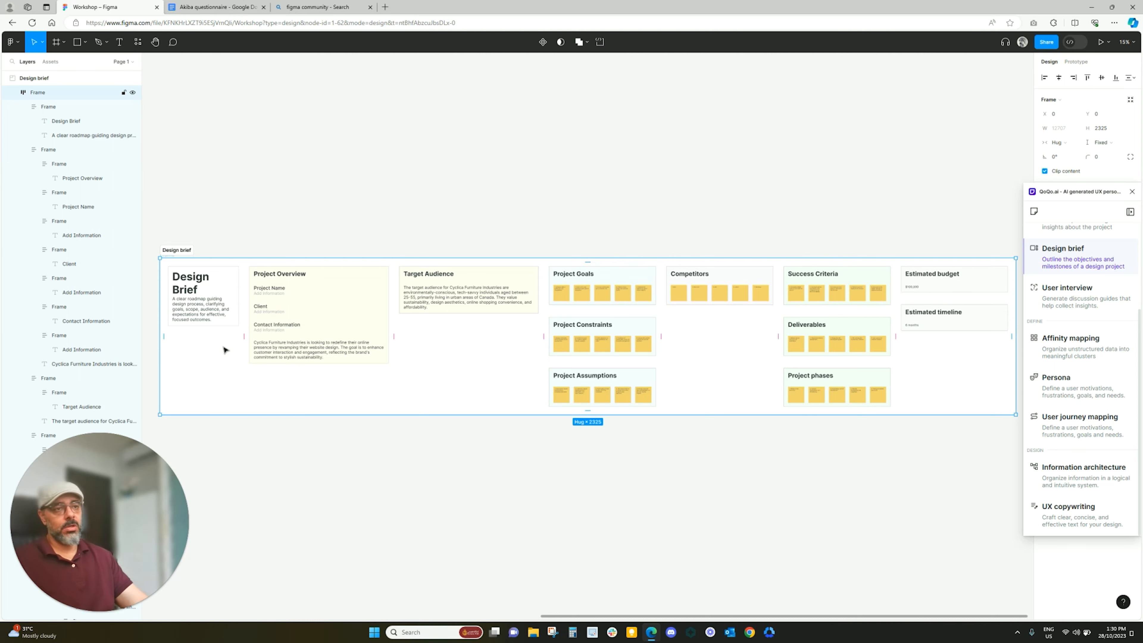
Step: Examine the design brief's Project Overview, Target Audience, Project Goals and Project Constraints sections
{"action": "scroll", "coordinate": [264, 368], "scroll_direction": "up", "scroll_amount": 1}
{"action": "scroll", "coordinate": [264, 368], "scroll_direction": "up", "scroll_amount": 3}
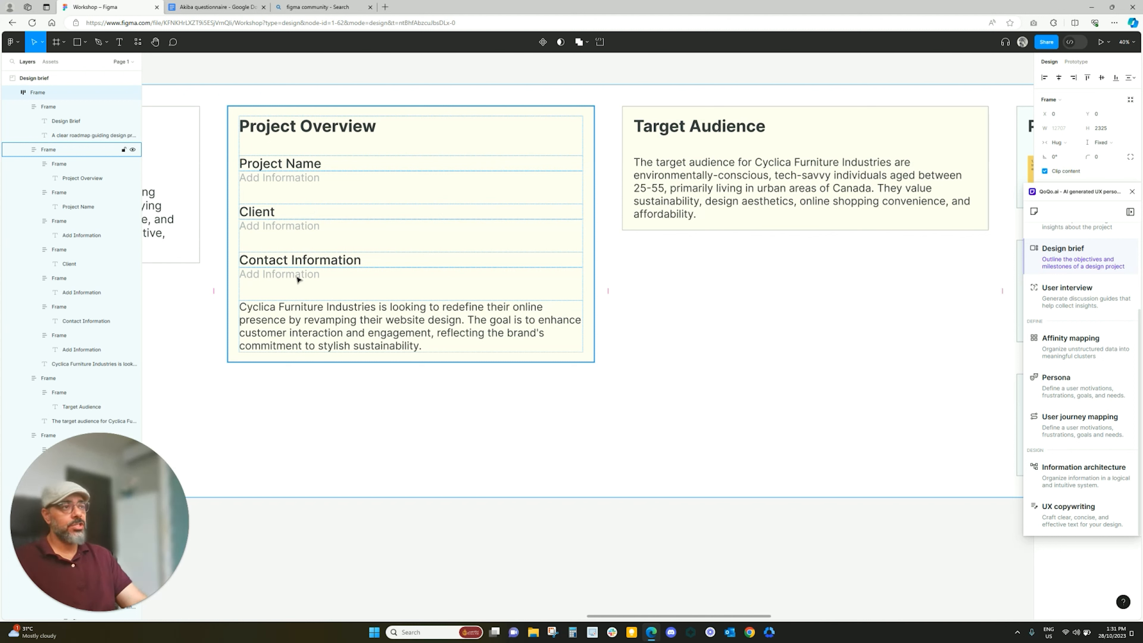
{"action": "scroll", "coordinate": [298, 280], "scroll_direction": "right", "scroll_amount": 5}
{"action": "scroll", "coordinate": [298, 279], "scroll_direction": "left", "scroll_amount": 5}
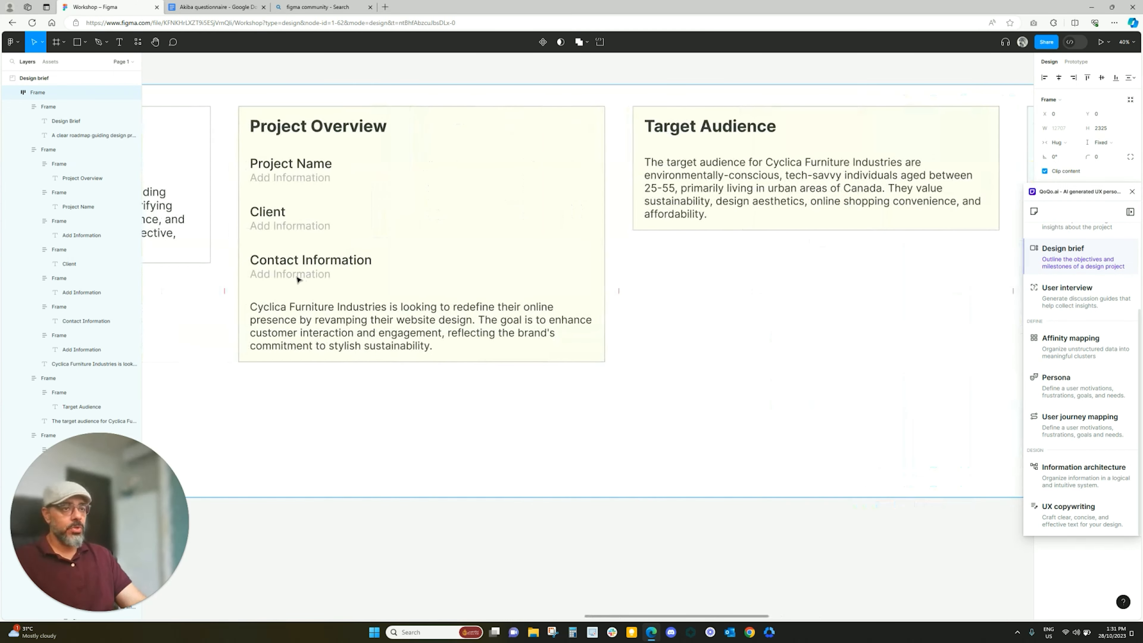
{"action": "scroll", "coordinate": [298, 279], "scroll_direction": "right", "scroll_amount": 5}
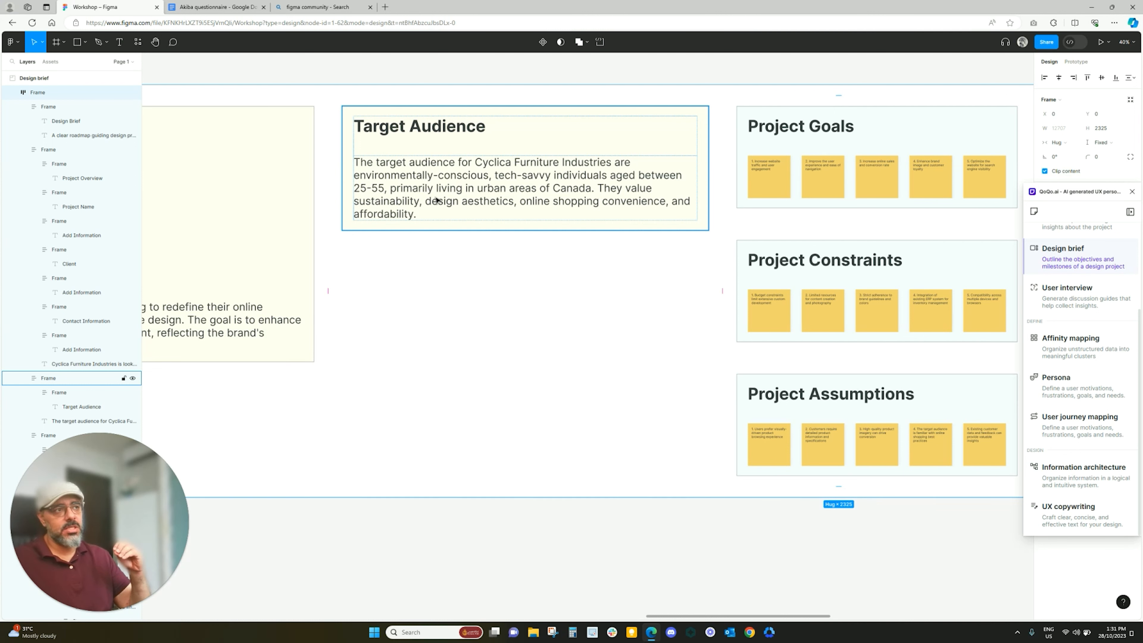
{"action": "scroll", "coordinate": [436, 200], "scroll_direction": "right", "scroll_amount": 5}
{"action": "scroll", "coordinate": [436, 199], "scroll_direction": "left", "scroll_amount": 4}
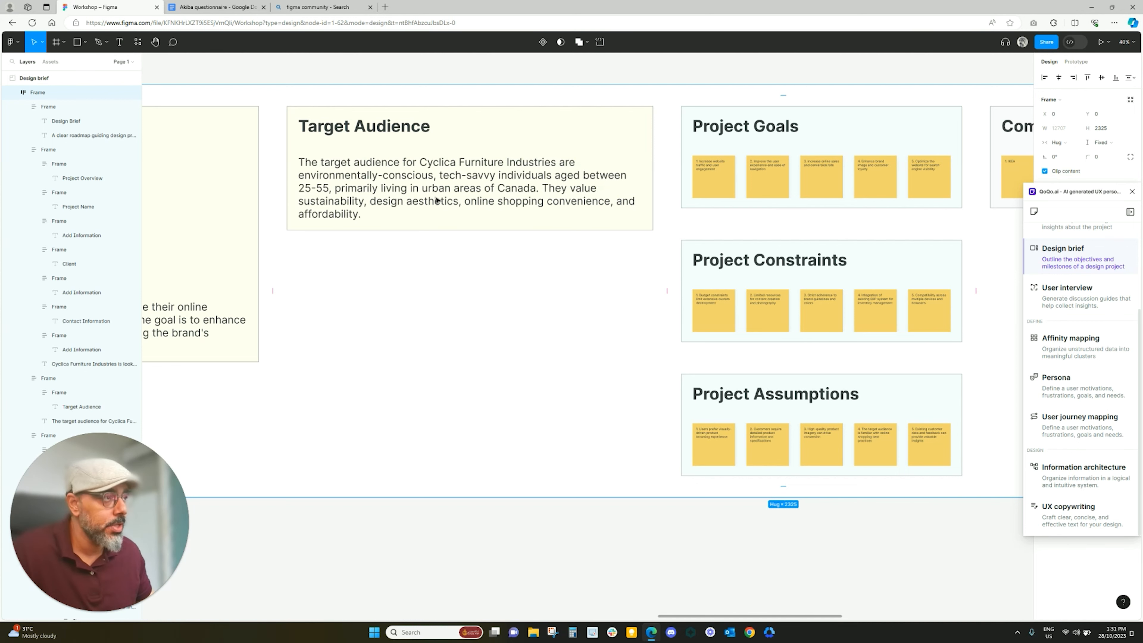
{"action": "scroll", "coordinate": [982, 166], "scroll_direction": "up", "scroll_amount": 5, "text": "ctrl"}
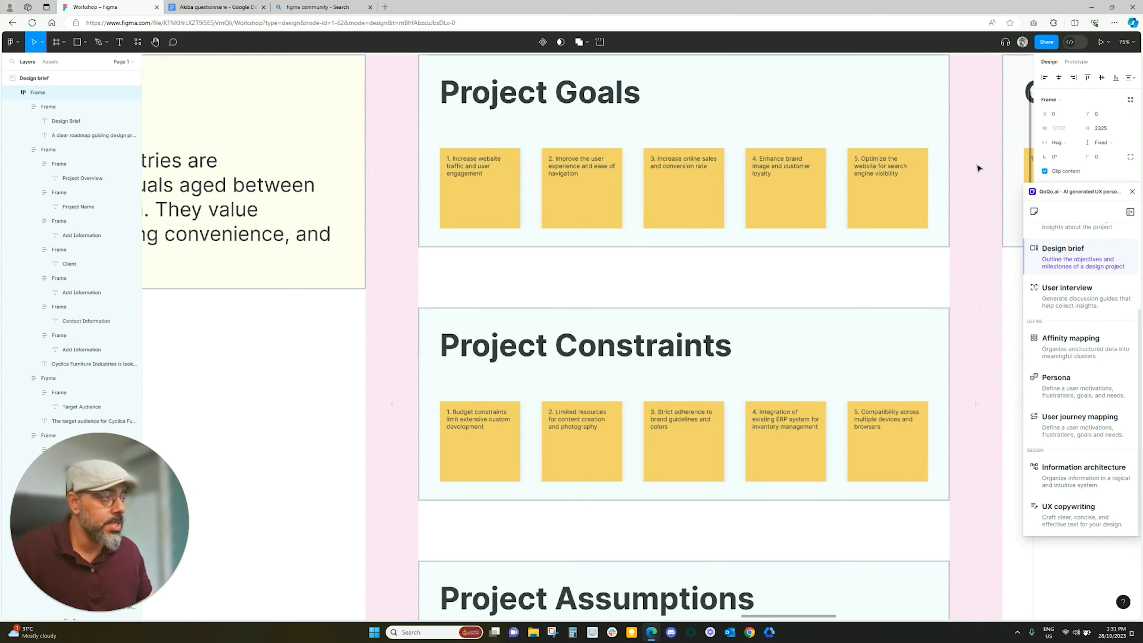
{"action": "scroll", "coordinate": [733, 217], "scroll_direction": "down", "scroll_amount": 5, "text": "ctrl"}
{"action": "scroll", "coordinate": [812, 230], "scroll_direction": "up", "scroll_amount": 2}
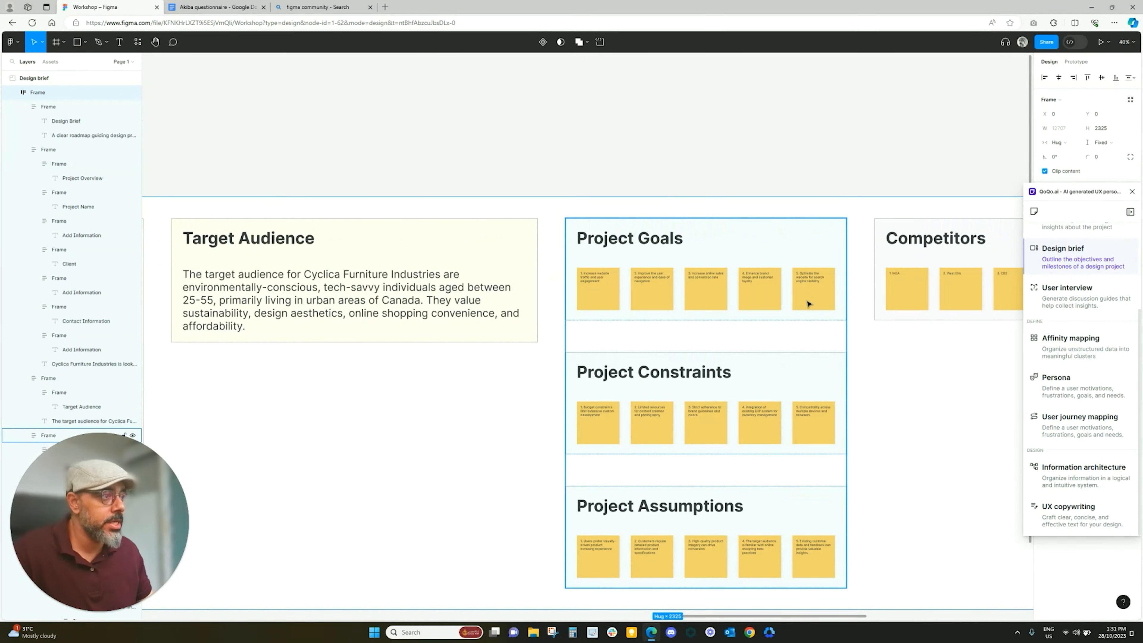
Step: Duplicate the fifth Project Goals sticky note onto the empty canvas above the design brief
{"action": "left_click", "coordinate": [809, 305]}
{"action": "left_click", "coordinate": [809, 305]}
{"action": "left_click_drag", "start_coordinate": [810, 298], "coordinate": [765, 168]}
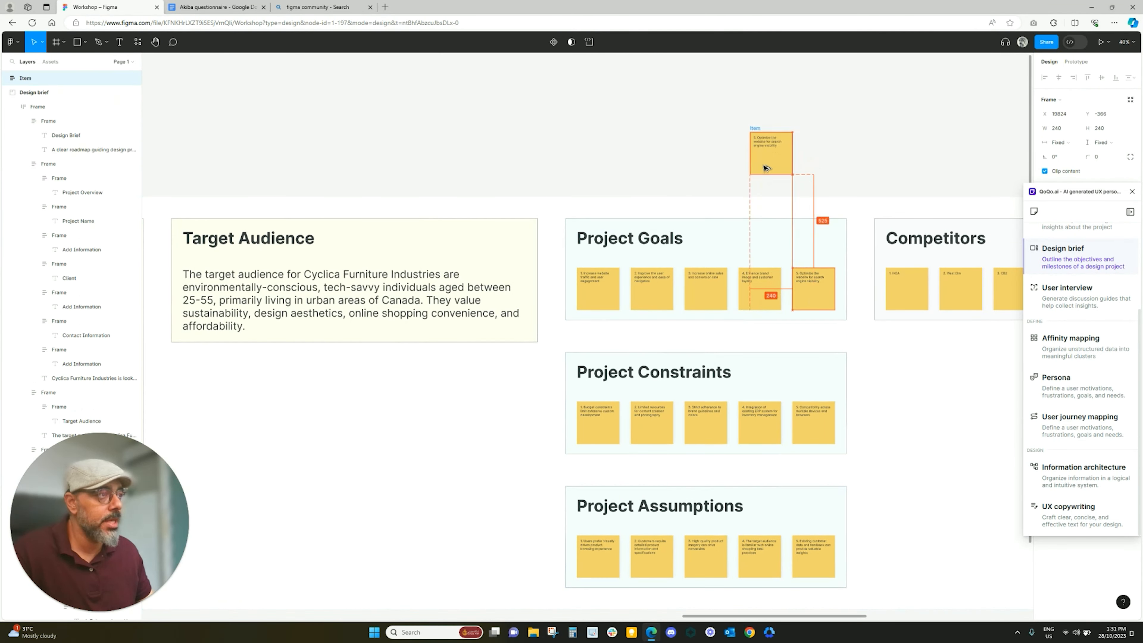
Step: Move the plugin window off the design properties and change the copied sticky note's fill to green
{"action": "left_click_drag", "start_coordinate": [1043, 193], "coordinate": [451, 193]}
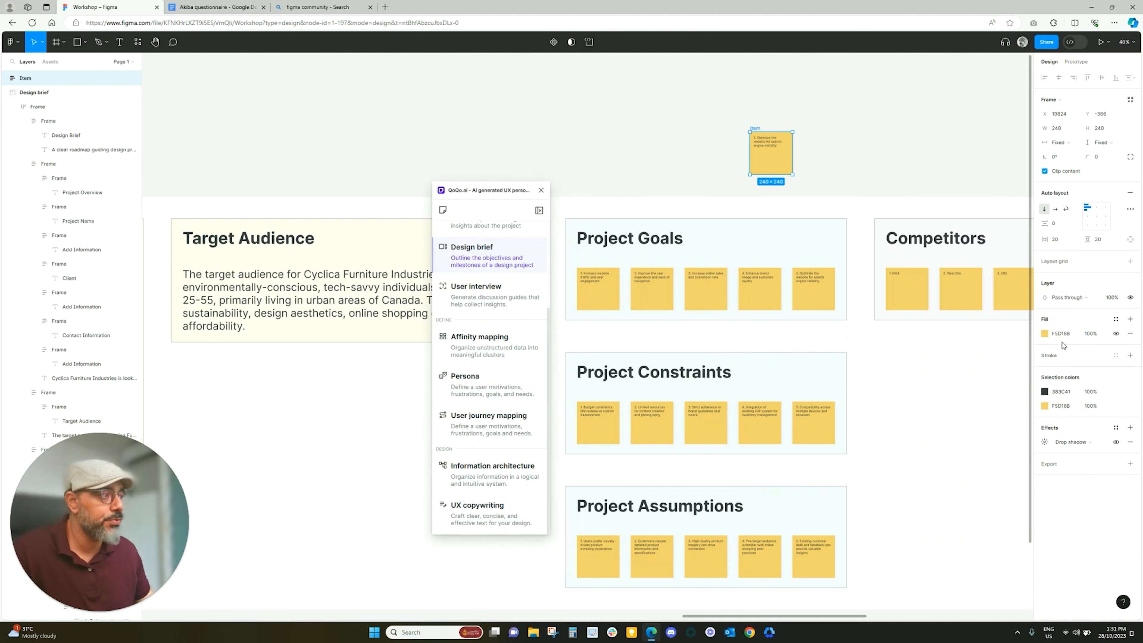
{"action": "left_click", "coordinate": [1045, 333]}
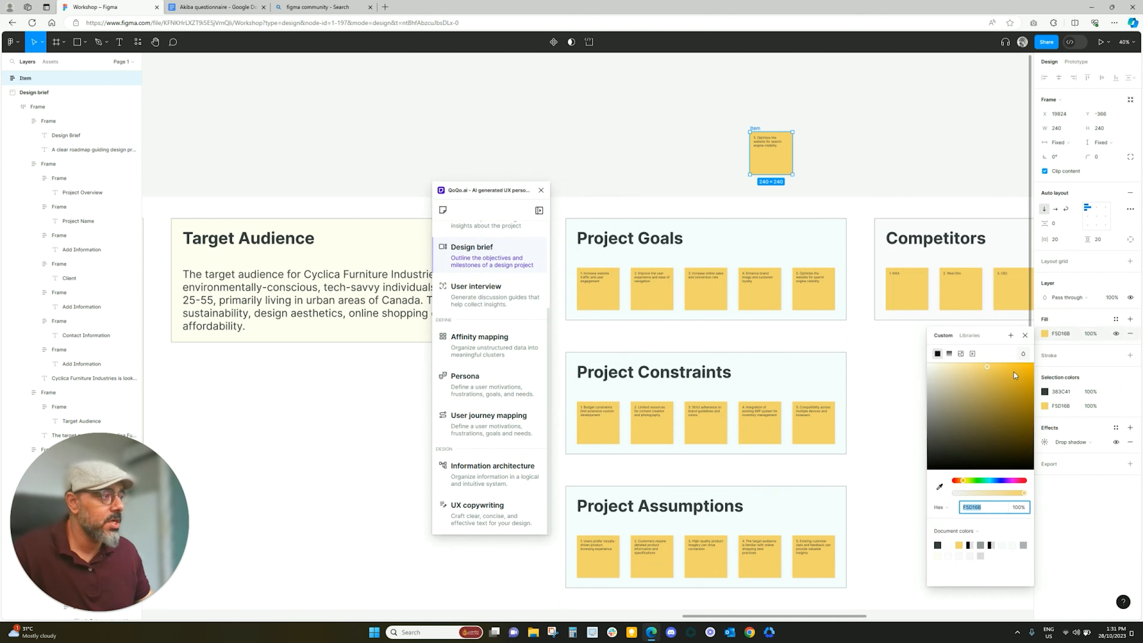
{"action": "left_click", "coordinate": [976, 481]}
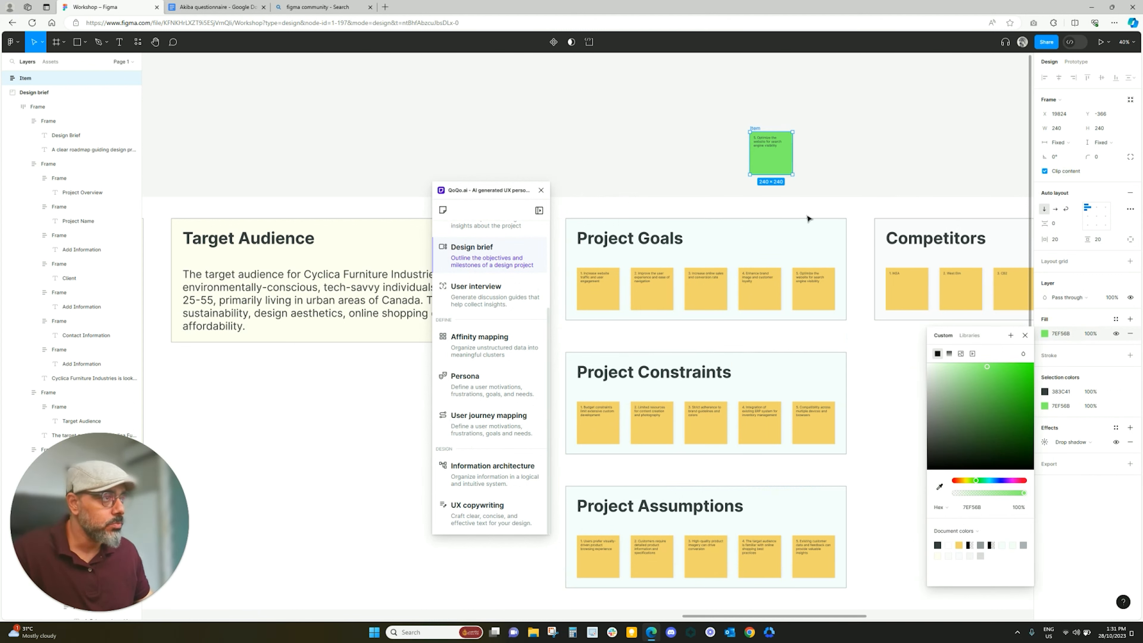
{"action": "left_click", "coordinate": [977, 372]}
{"action": "left_click_drag", "start_coordinate": [976, 396], "coordinate": [984, 371]}
Step: Delete all the text from the green sticky note
{"action": "double_click", "coordinate": [768, 142]}
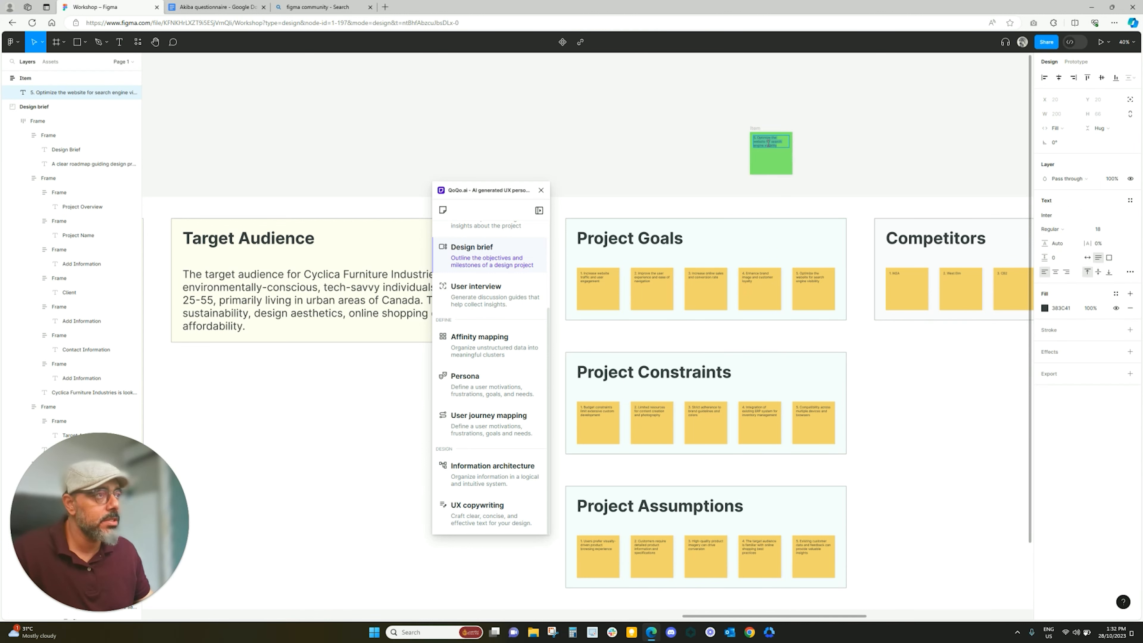
{"action": "key", "text": "BackSpace"}
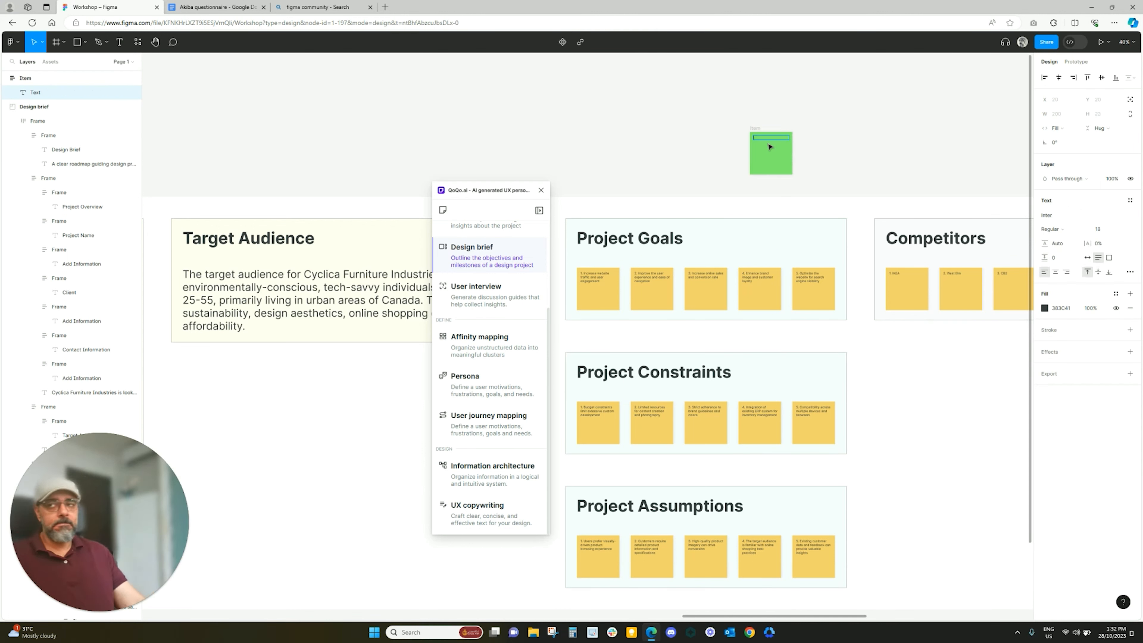
{"action": "left_click", "coordinate": [749, 119]}
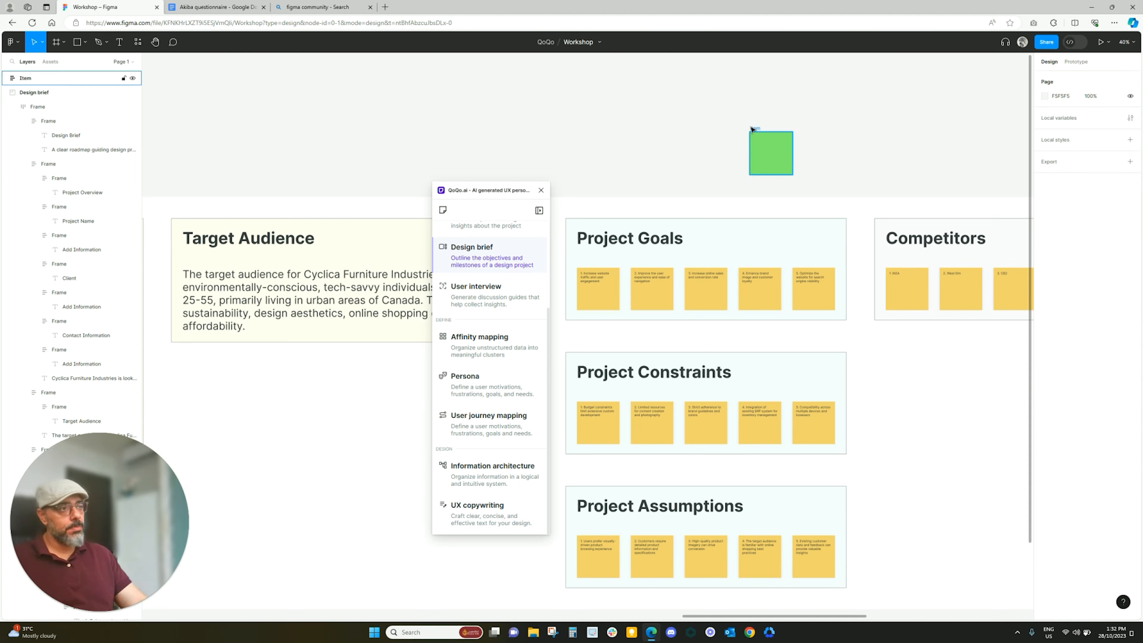
Step: Place the green note below the existing notes in the Project Goals frame and set that frame's auto layout spacing to 20
{"action": "left_click_drag", "start_coordinate": [752, 129], "coordinate": [602, 316]}
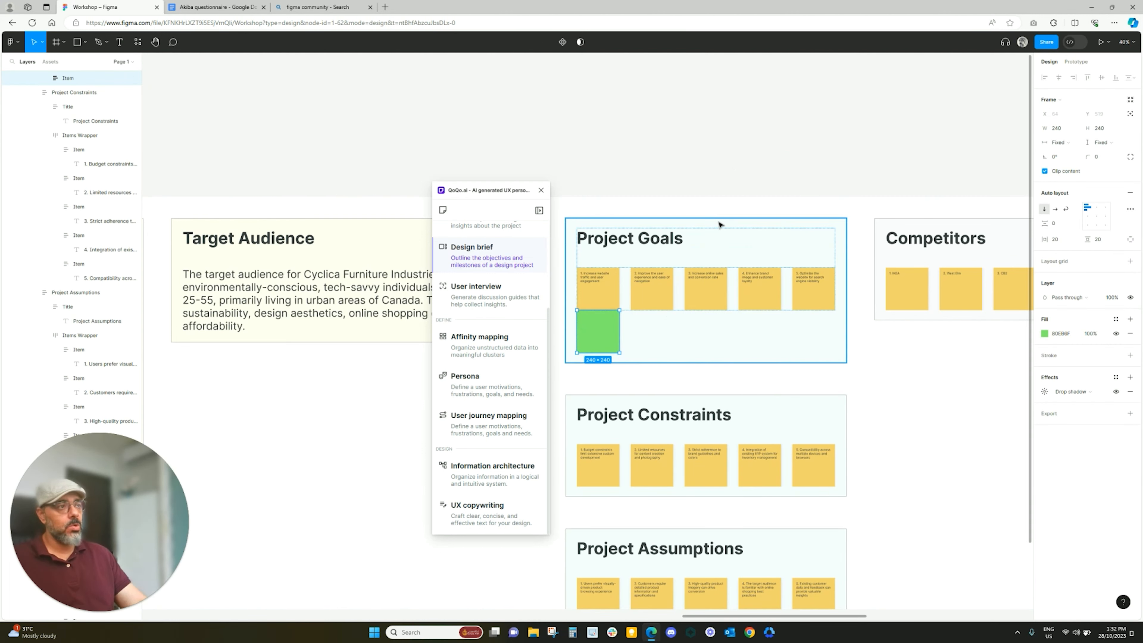
{"action": "left_click", "coordinate": [748, 234]}
{"action": "left_click", "coordinate": [1056, 225]}
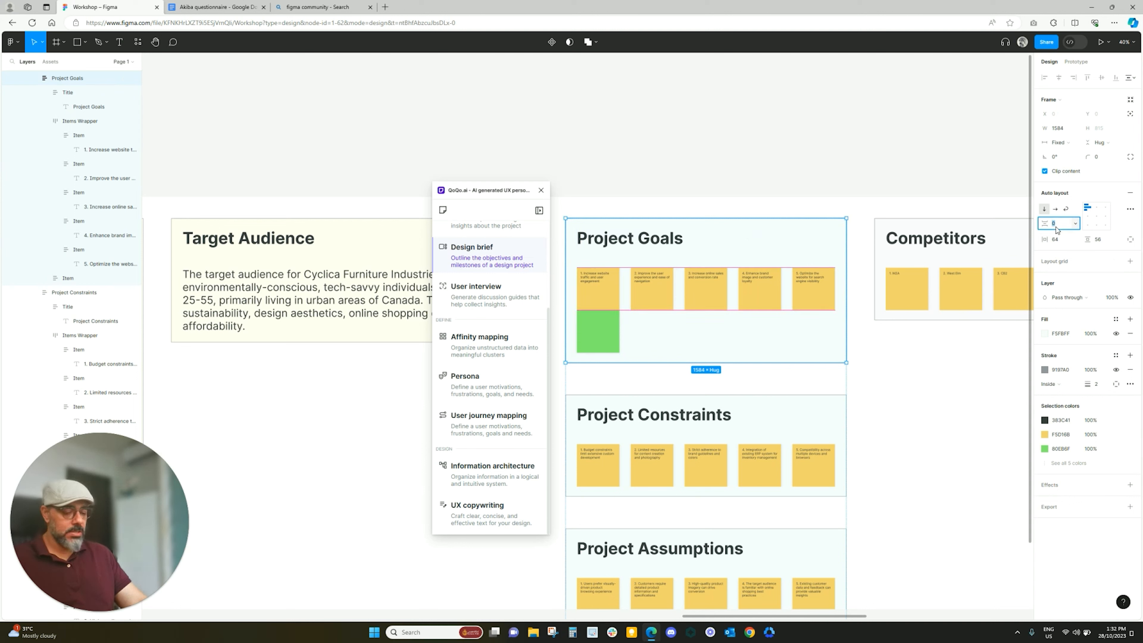
{"action": "type", "text": "20"}
{"action": "key", "text": "Return"}
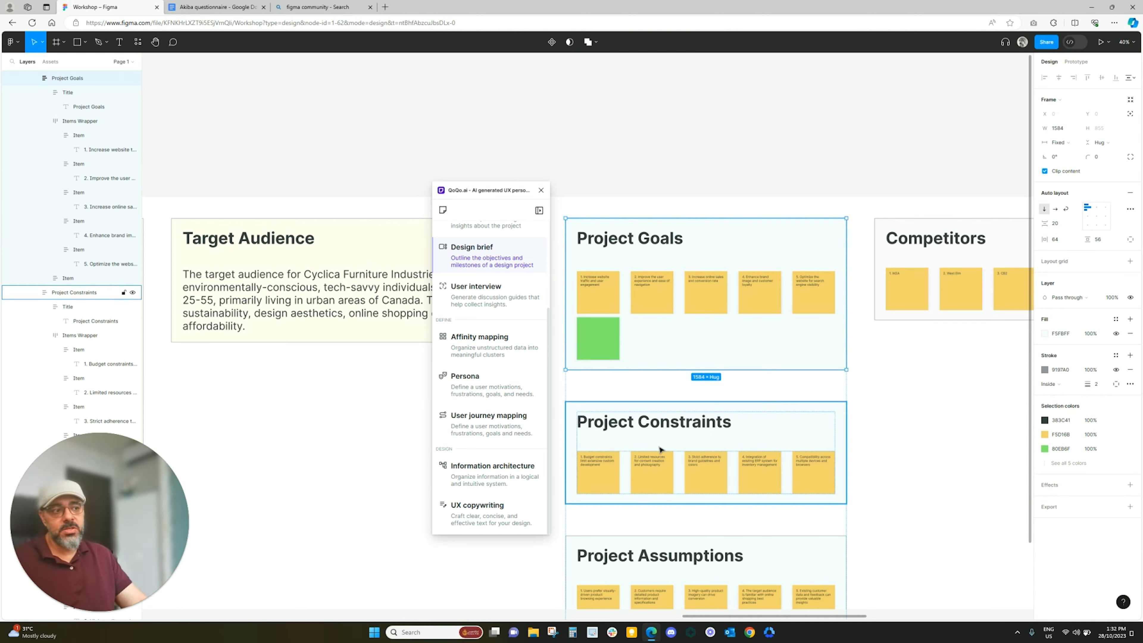
Step: Move the plugin window aside and examine the brief's competitors, success criteria, deliverables, project phases, budget and timeline, ending on the whole board
{"action": "left_click_drag", "start_coordinate": [518, 194], "coordinate": [259, 148]}
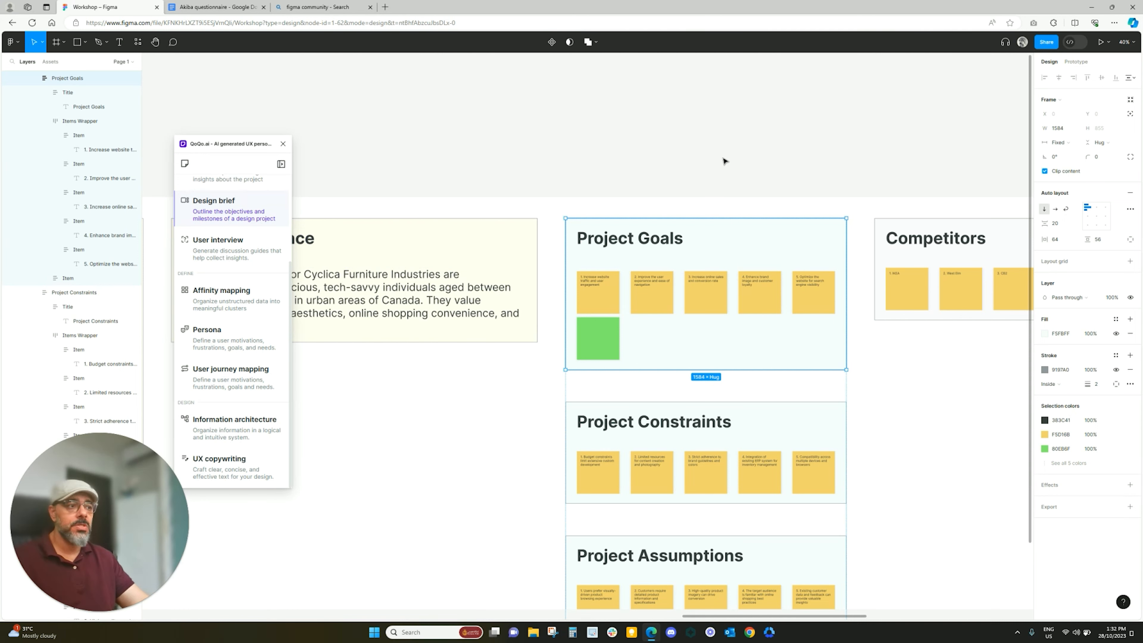
{"action": "scroll", "coordinate": [870, 389], "scroll_direction": "down", "scroll_amount": 5}
{"action": "scroll", "coordinate": [870, 388], "scroll_direction": "up", "scroll_amount": 1}
{"action": "scroll", "coordinate": [872, 388], "scroll_direction": "down", "scroll_amount": 2}
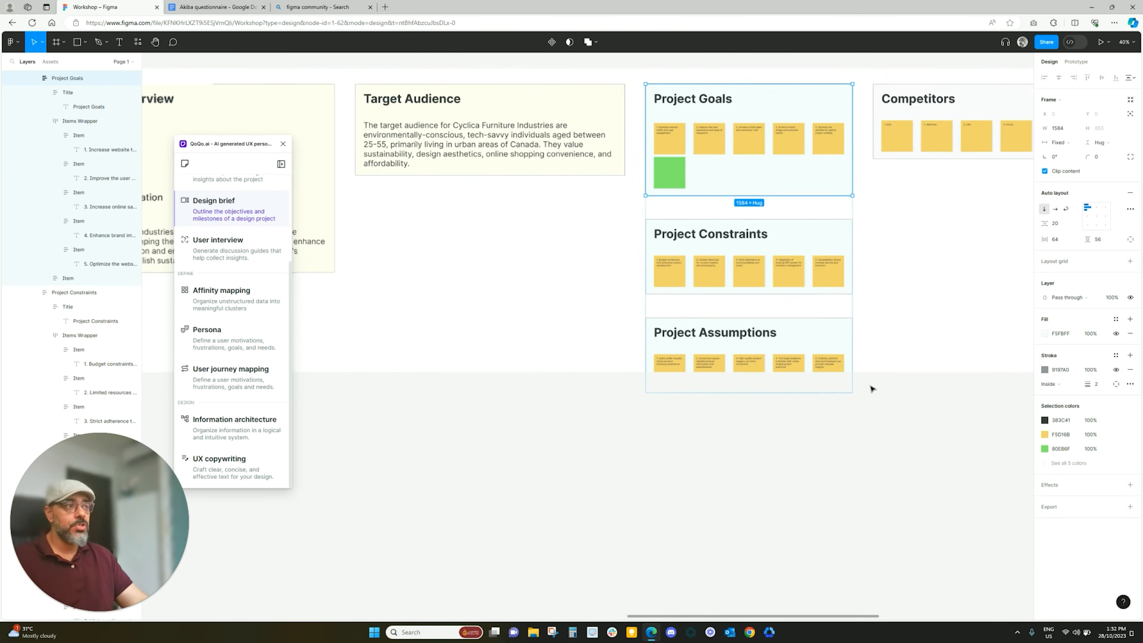
{"action": "scroll", "coordinate": [872, 389], "scroll_direction": "down", "scroll_amount": 3}
{"action": "scroll", "coordinate": [959, 385], "scroll_direction": "right", "scroll_amount": 5}
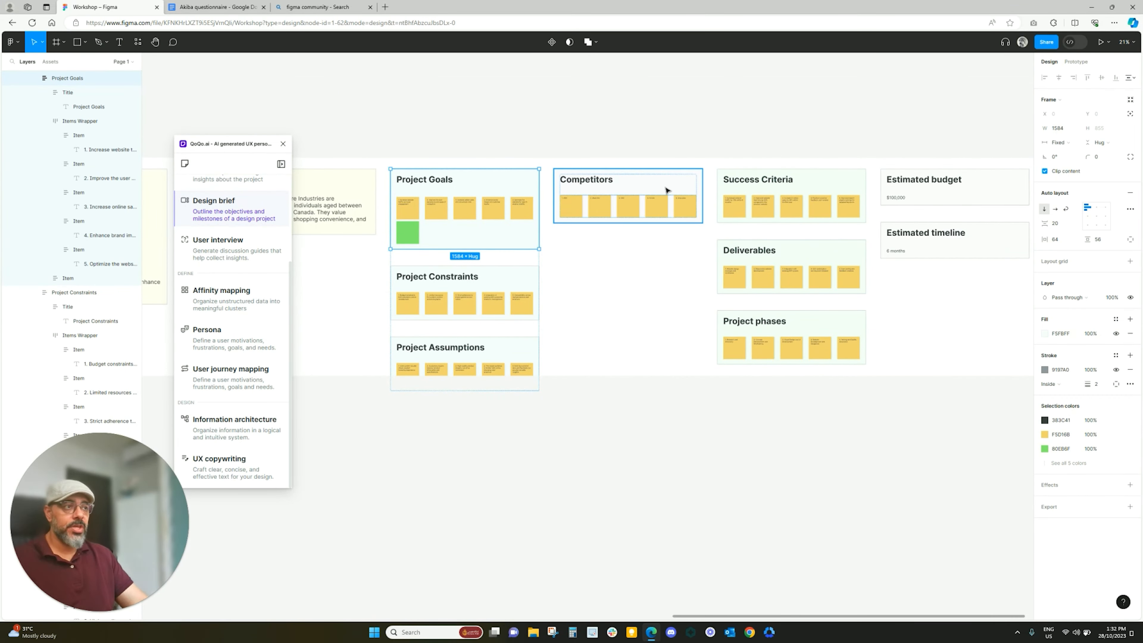
{"action": "scroll", "coordinate": [664, 192], "scroll_direction": "up", "scroll_amount": 3}
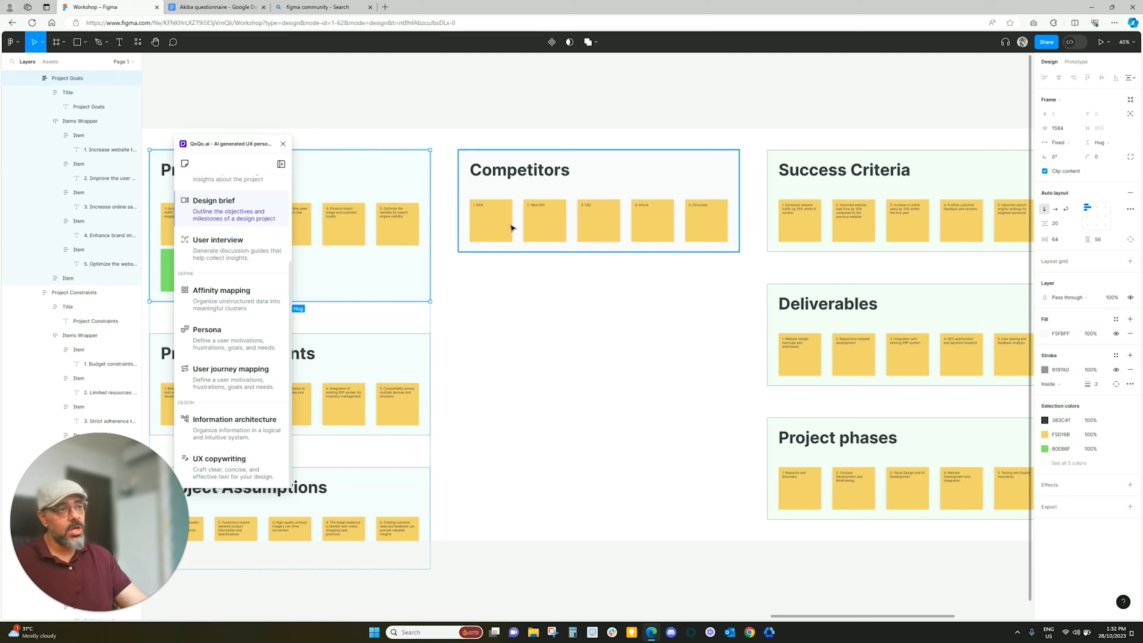
{"action": "scroll", "coordinate": [536, 237], "scroll_direction": "down", "scroll_amount": 3}
{"action": "scroll", "coordinate": [667, 245], "scroll_direction": "up", "scroll_amount": 2}
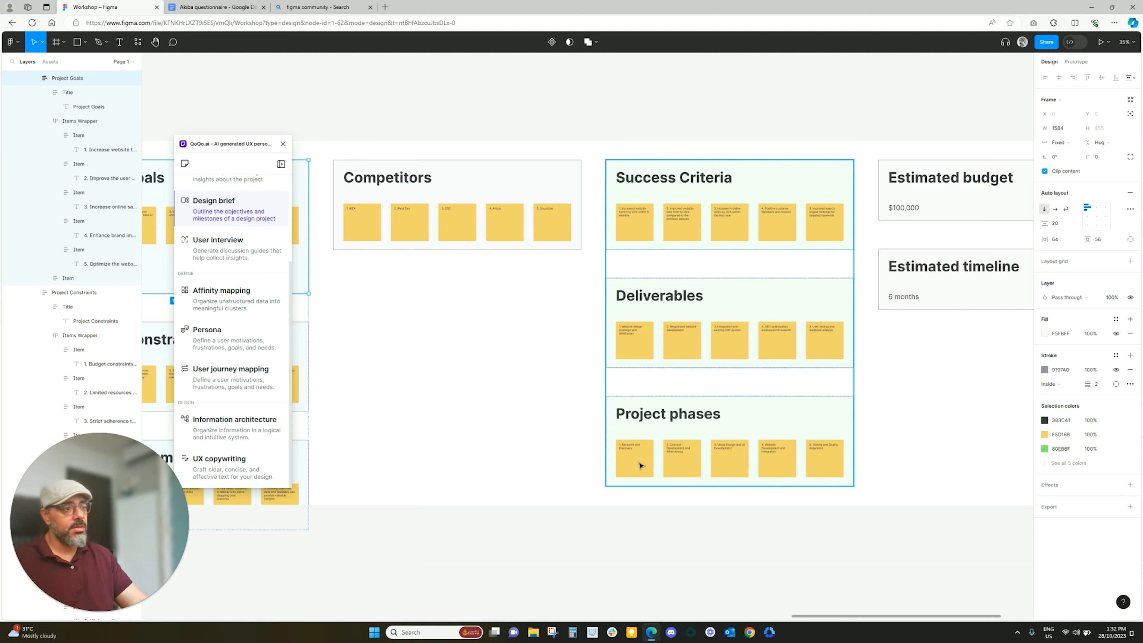
{"action": "double_click", "coordinate": [744, 435]}
{"action": "scroll", "coordinate": [744, 435], "scroll_direction": "down", "scroll_amount": 10}
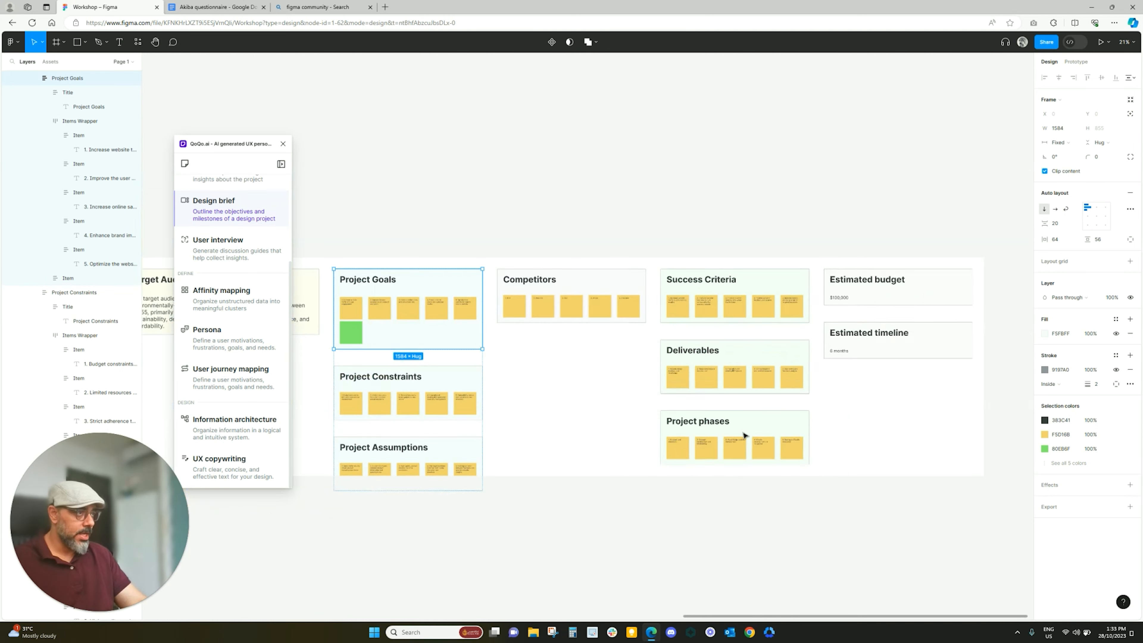
{"action": "scroll", "coordinate": [744, 435], "scroll_direction": "down", "scroll_amount": 2}
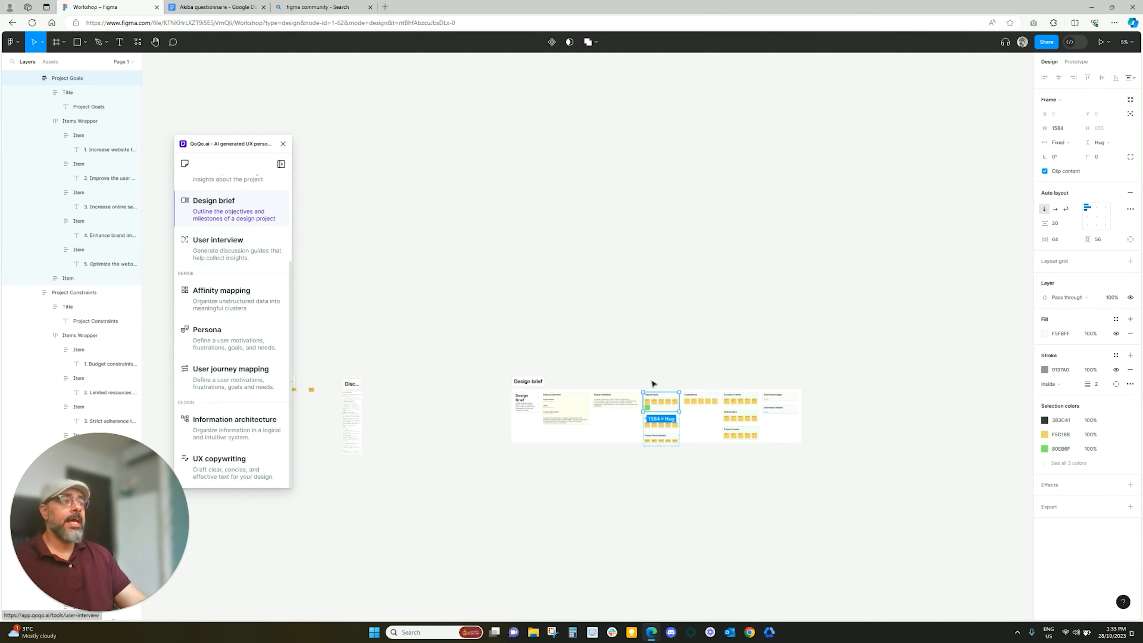
Step: Examine the brief's Target Audience section and open the plugin's User interview tool
{"action": "scroll", "coordinate": [671, 429], "scroll_direction": "up", "scroll_amount": 8}
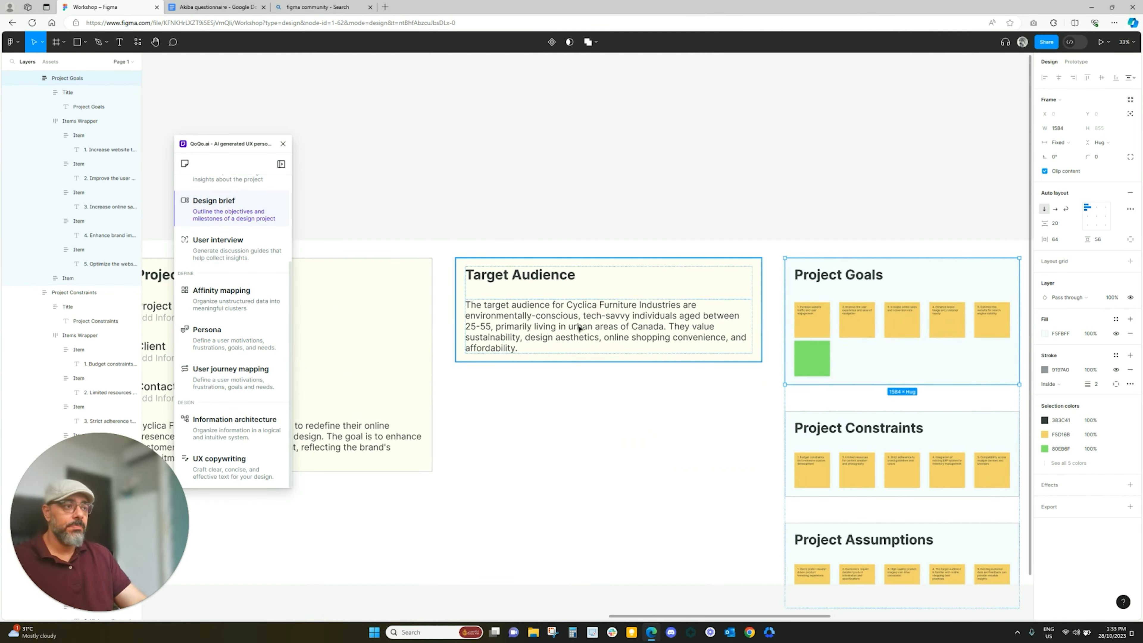
{"action": "scroll", "coordinate": [584, 331], "scroll_direction": "down", "scroll_amount": 3}
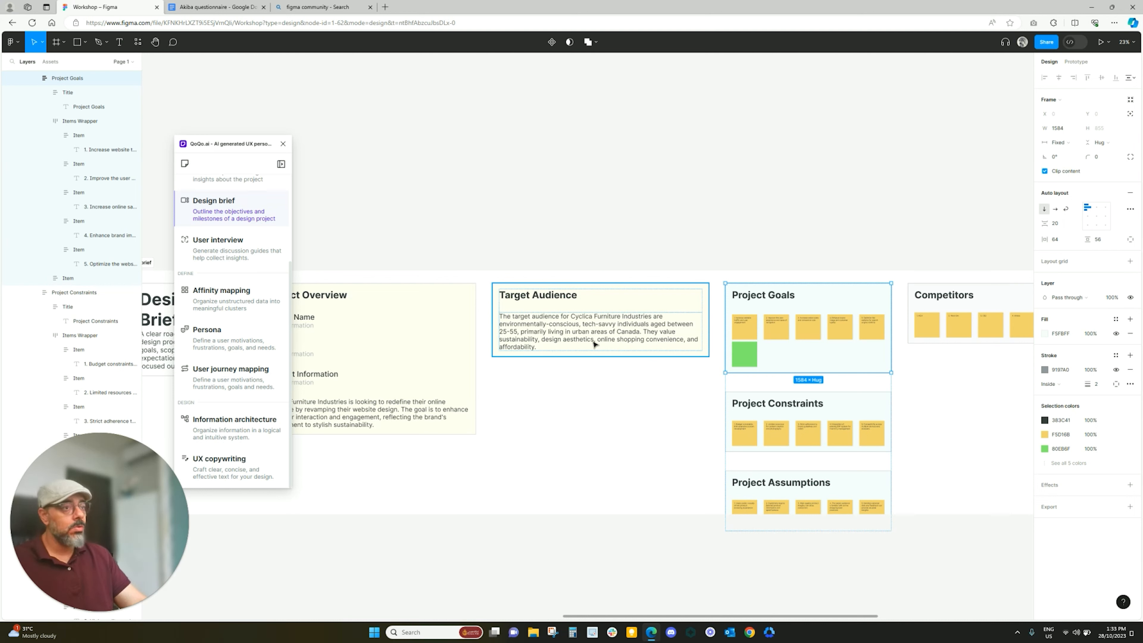
{"action": "left_click", "coordinate": [228, 247]}
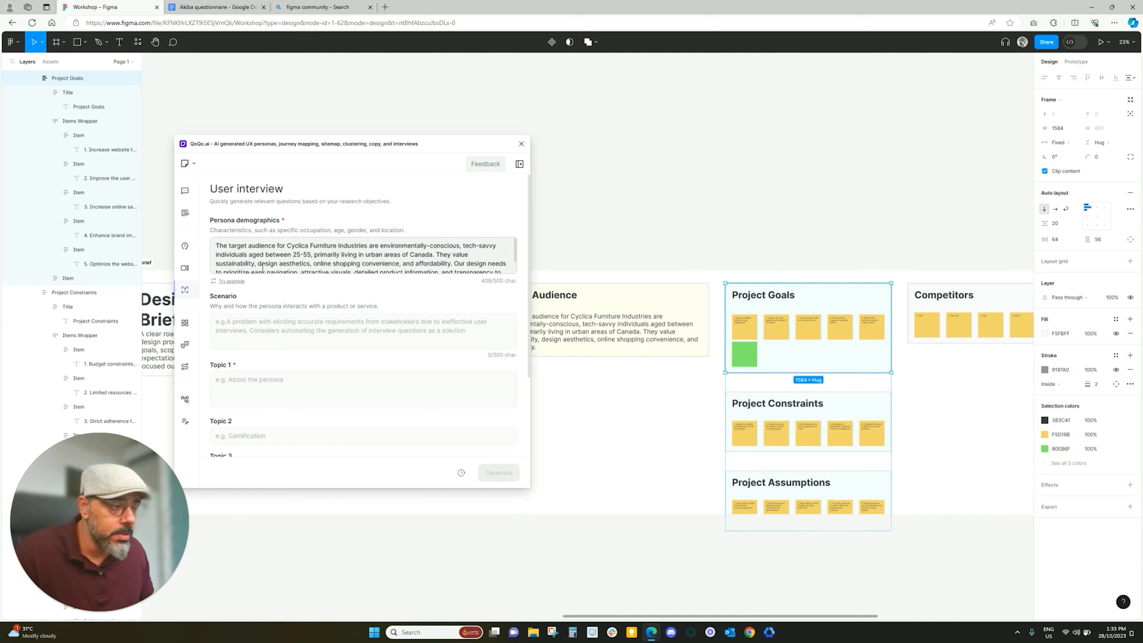
Step: Fill the user interview form's persona demographics, scenario and topics with the plugin's built-in example
{"action": "left_click", "coordinate": [232, 281]}
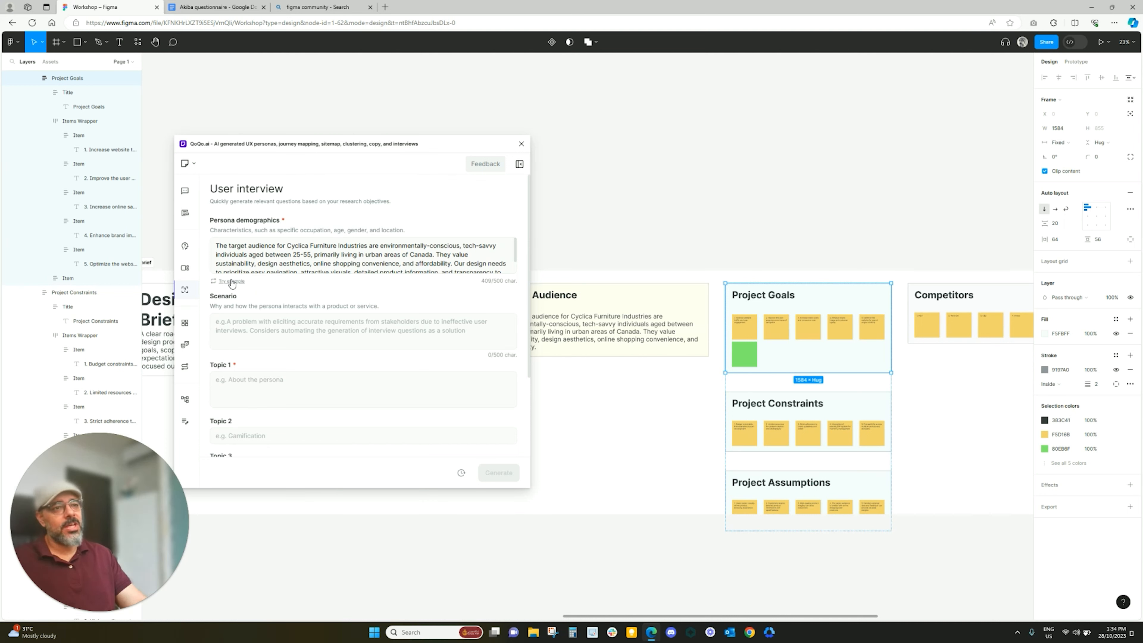
{"action": "left_click", "coordinate": [342, 255]}
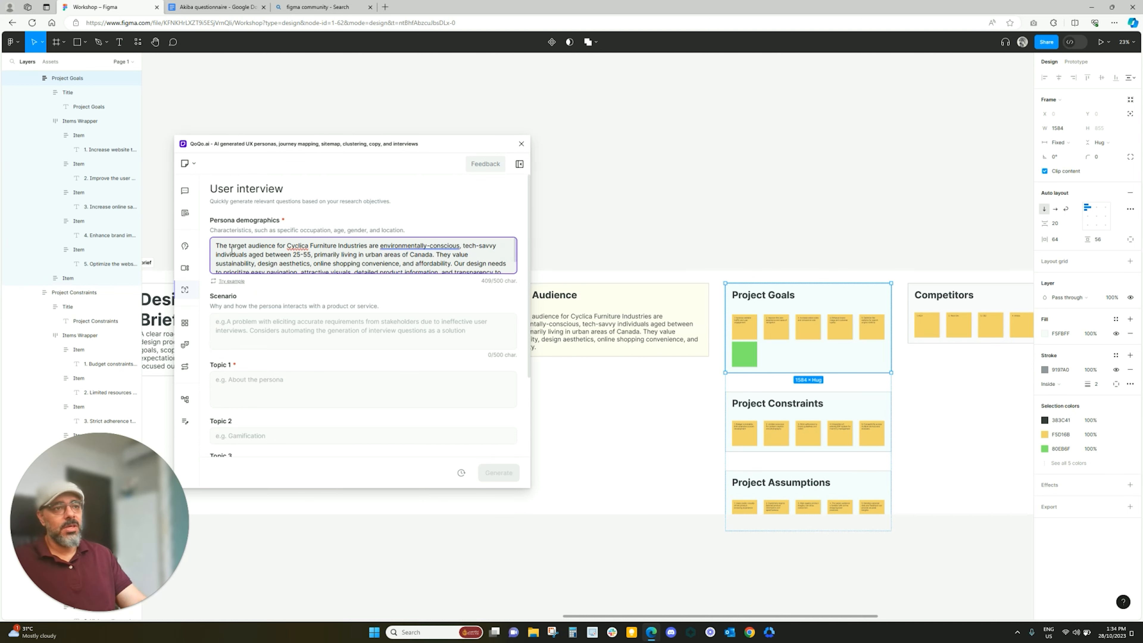
{"action": "left_click", "coordinate": [317, 333]}
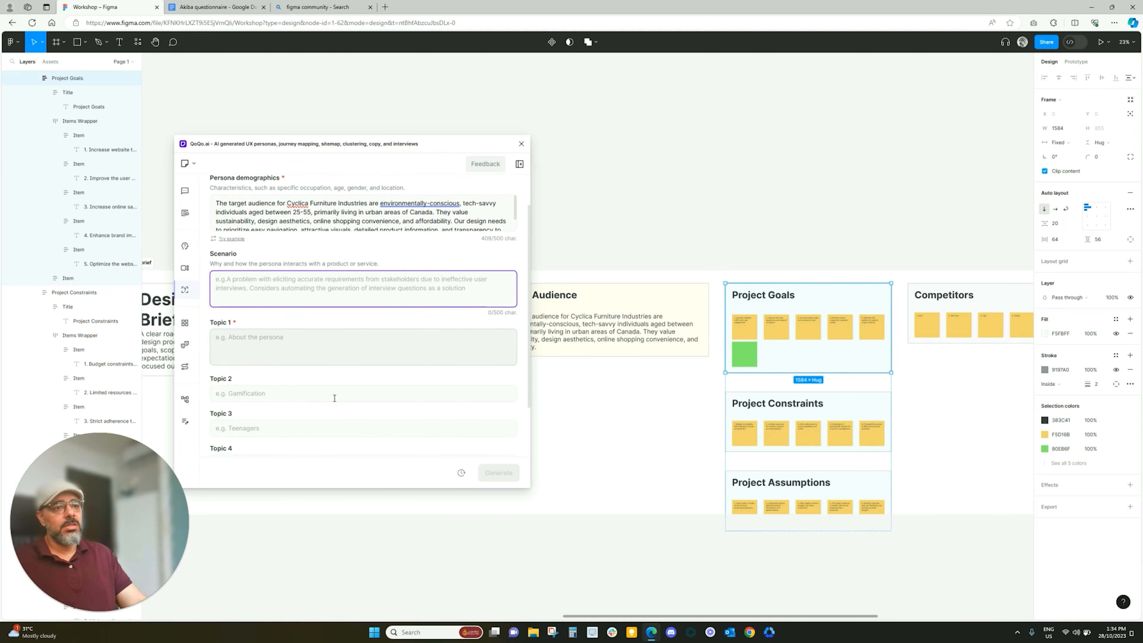
{"action": "scroll", "coordinate": [336, 395], "scroll_direction": "down", "scroll_amount": 3}
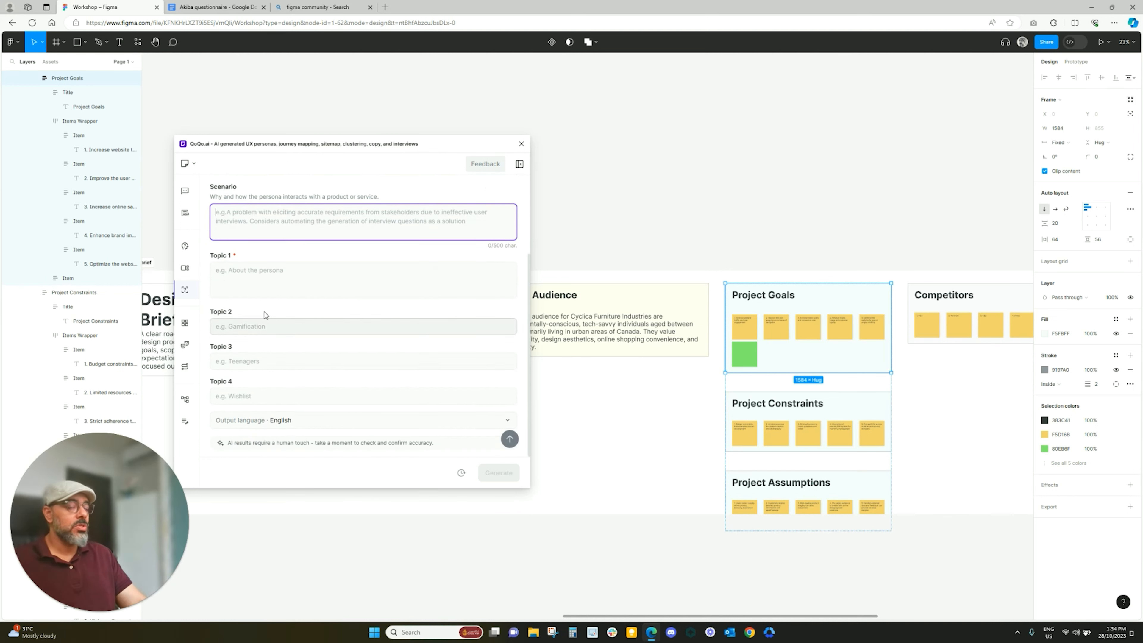
{"action": "scroll", "coordinate": [354, 324], "scroll_direction": "up", "scroll_amount": 3}
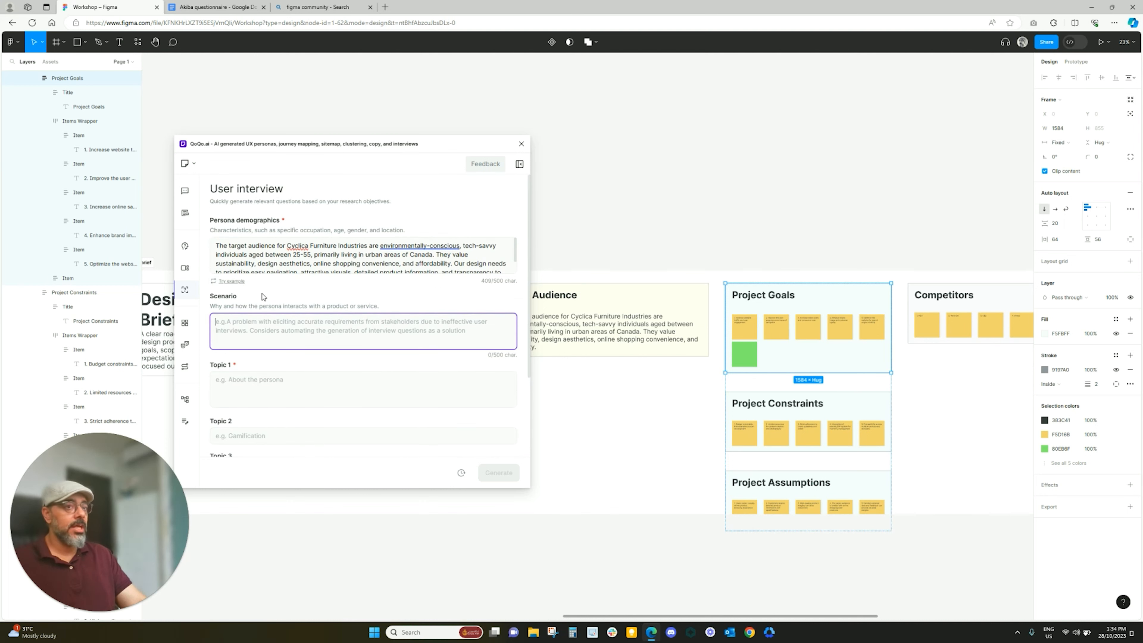
{"action": "left_click", "coordinate": [246, 285]}
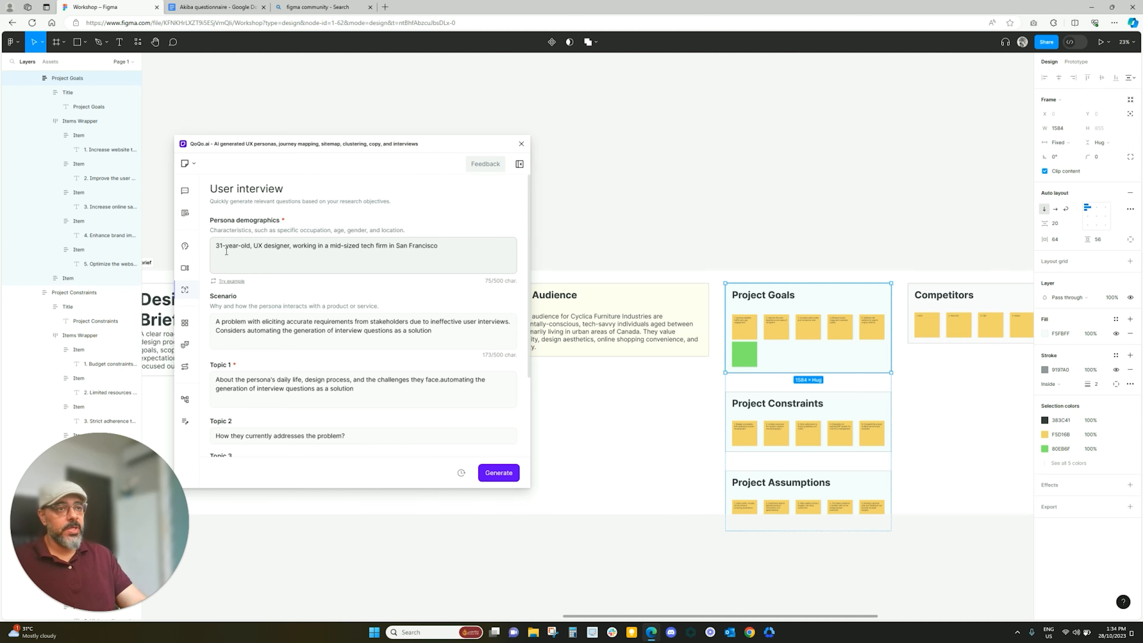
Step: Examine the example's persona demographics, scenario, four topics and output language in the user interview form
{"action": "left_click_drag", "start_coordinate": [215, 247], "coordinate": [443, 255]}
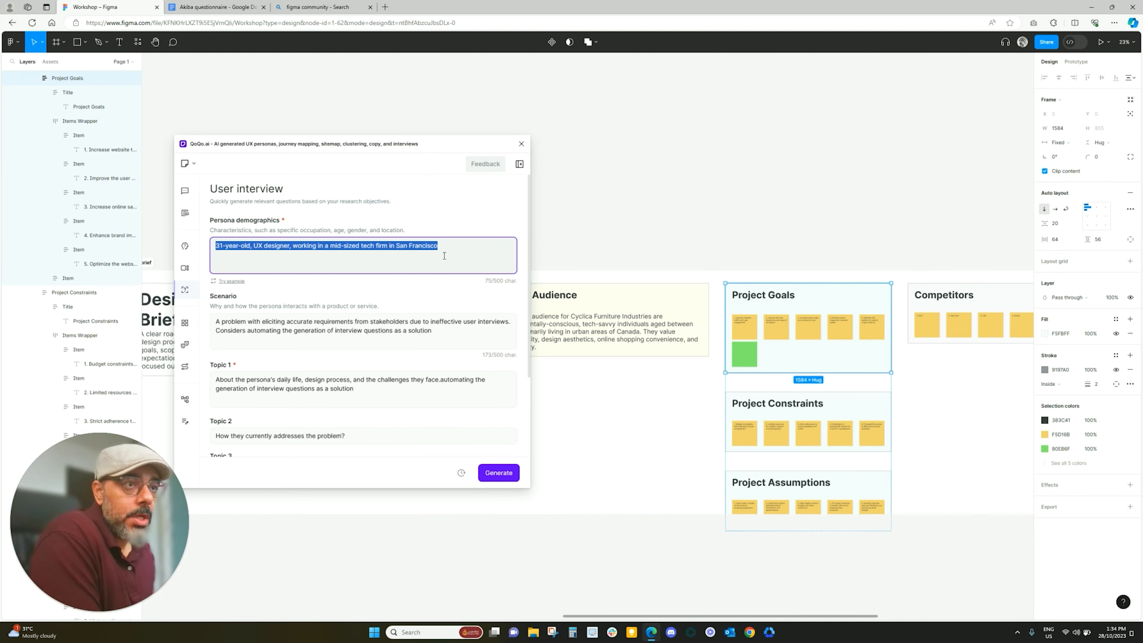
{"action": "left_click", "coordinate": [251, 245]}
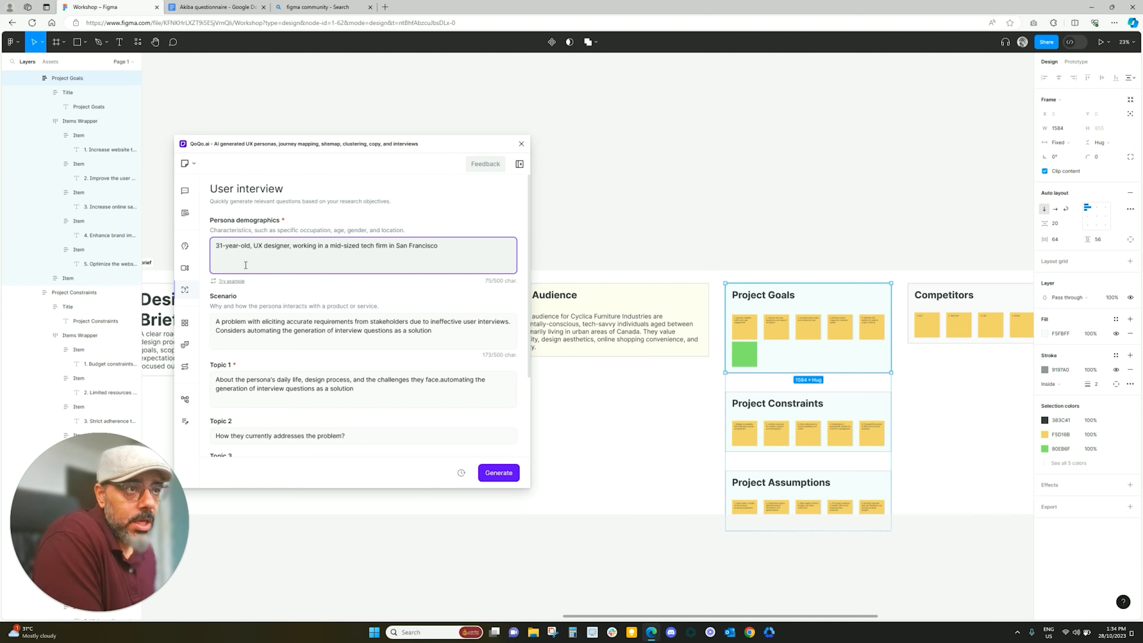
{"action": "left_click_drag", "start_coordinate": [254, 246], "coordinate": [291, 248]}
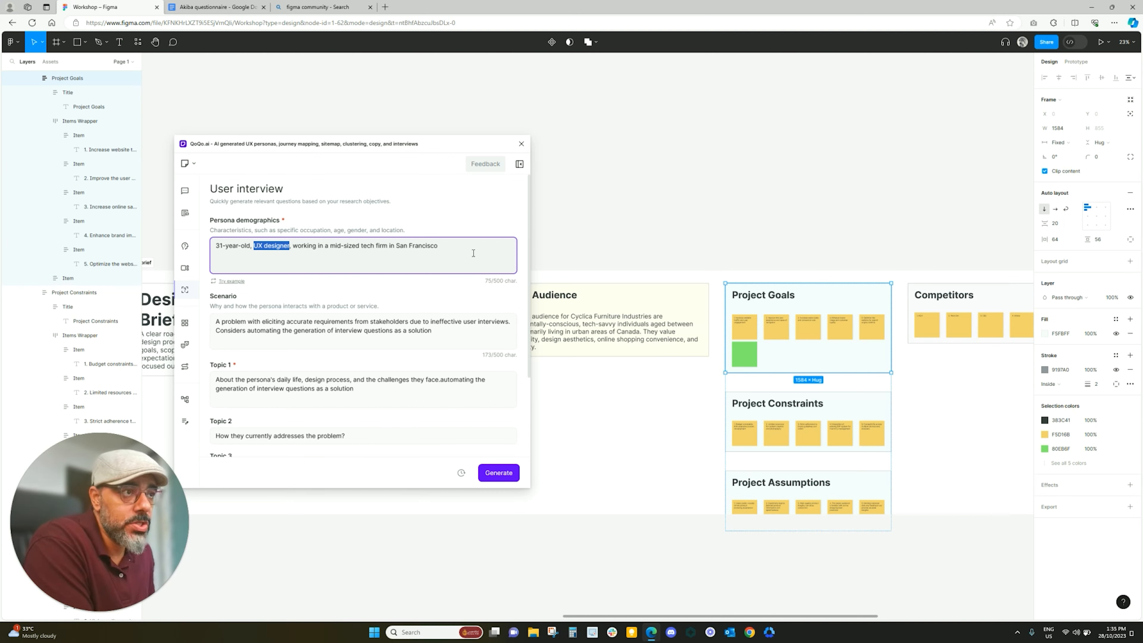
{"action": "left_click_drag", "start_coordinate": [473, 247], "coordinate": [213, 246]}
{"action": "left_click_drag", "start_coordinate": [432, 330], "coordinate": [215, 331]}
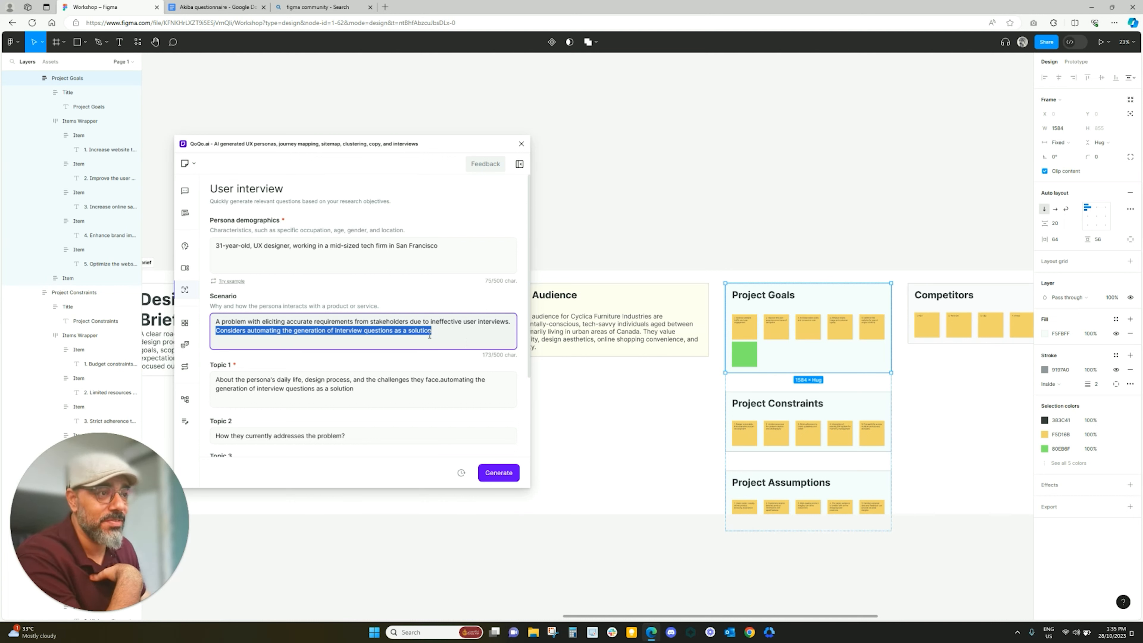
{"action": "left_click", "coordinate": [449, 332]}
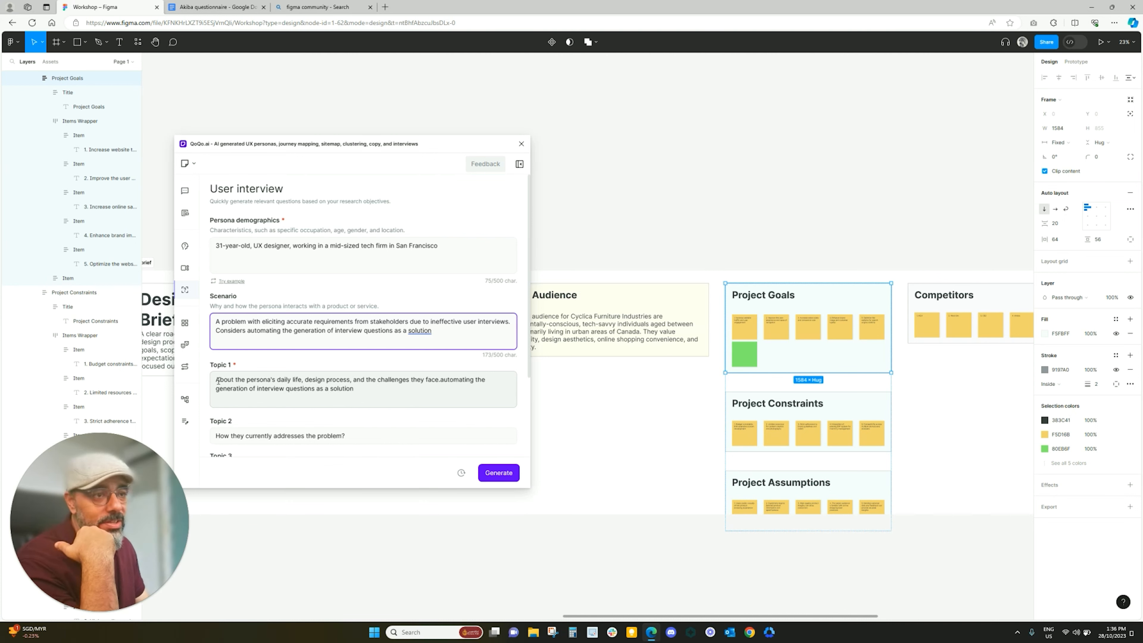
{"action": "left_click_drag", "start_coordinate": [219, 381], "coordinate": [413, 391]}
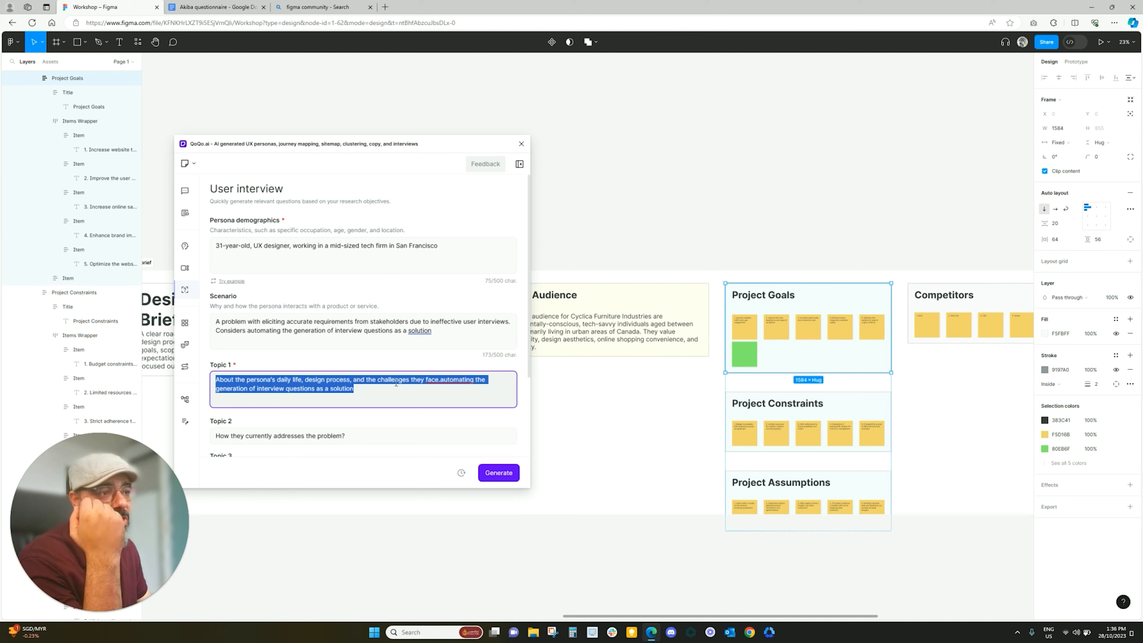
{"action": "left_click", "coordinate": [441, 391]}
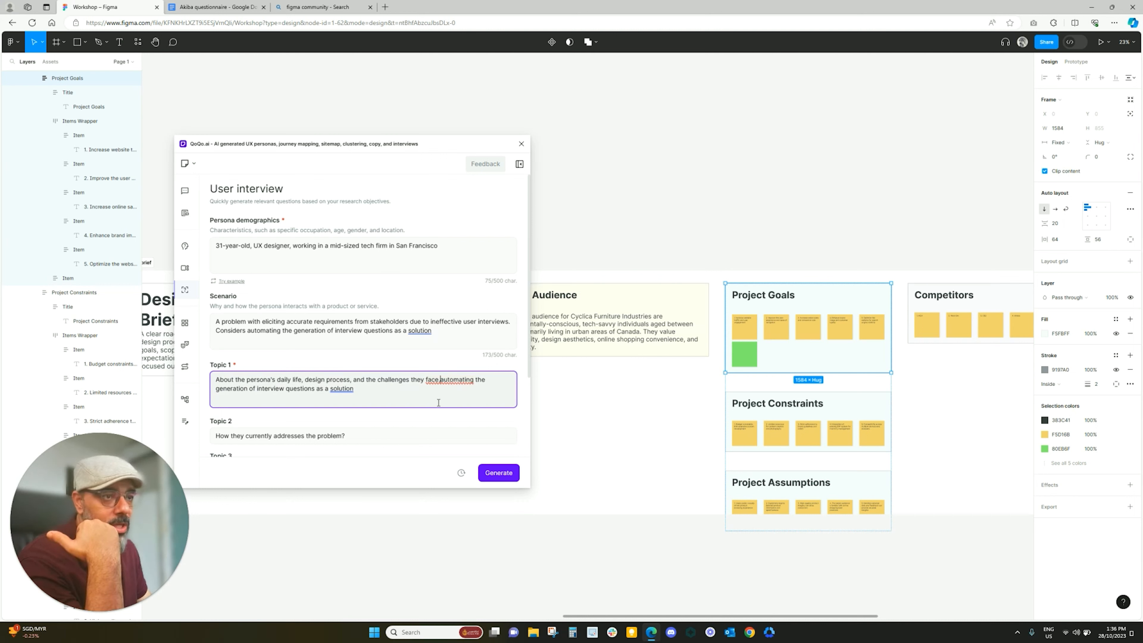
{"action": "scroll", "coordinate": [372, 404], "scroll_direction": "down", "scroll_amount": 2}
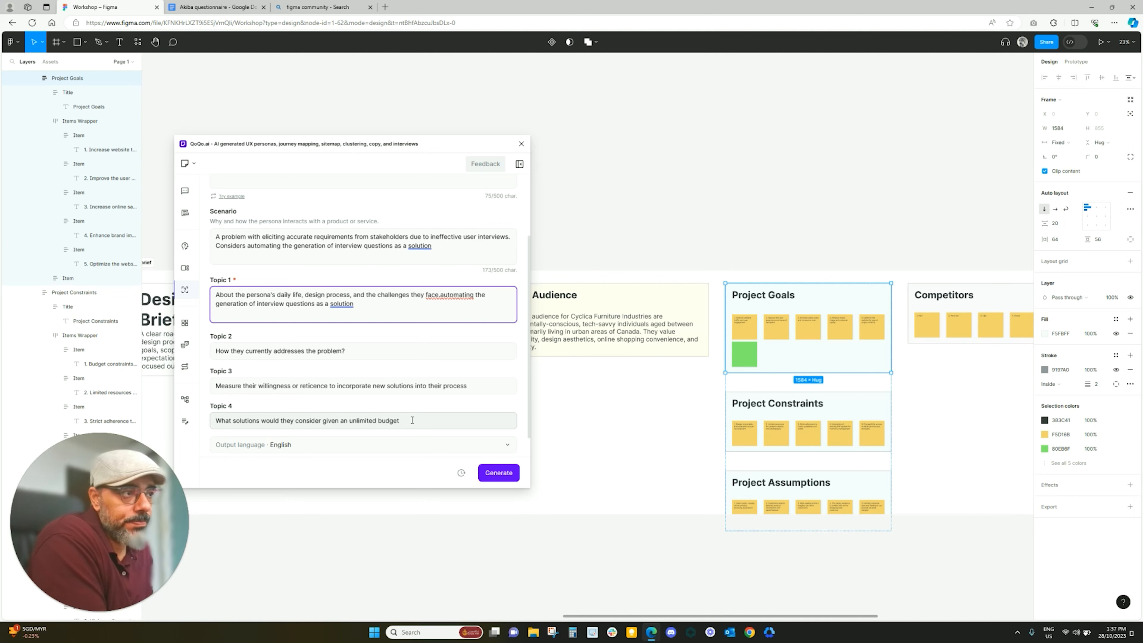
{"action": "scroll", "coordinate": [435, 374], "scroll_direction": "down", "scroll_amount": 1}
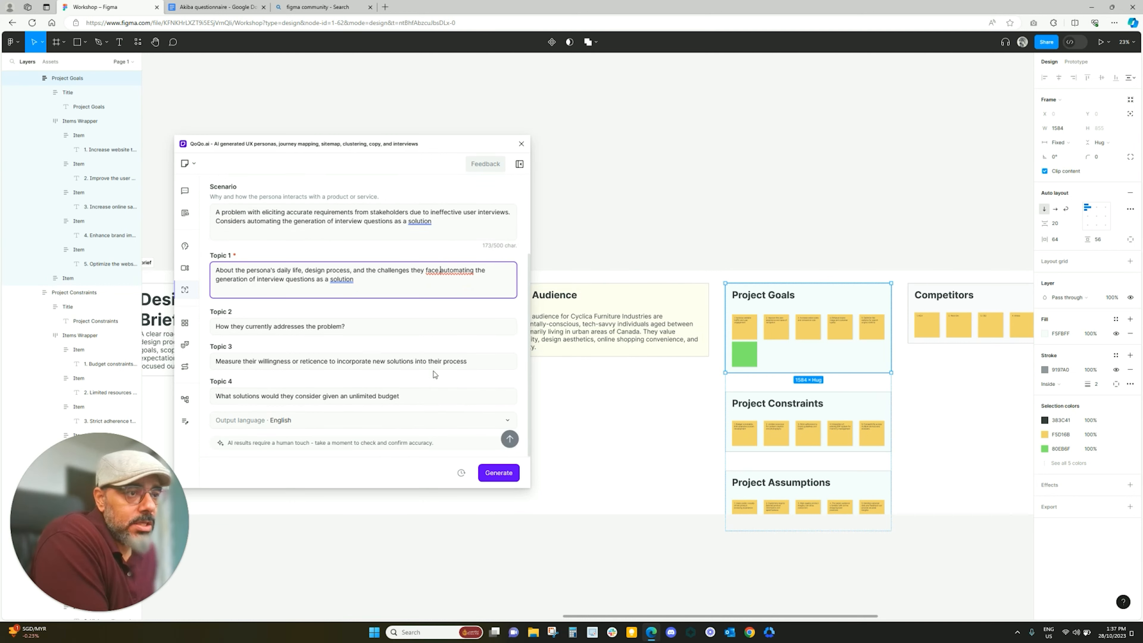
Step: Generate the user interview discussion guide, collapse the plugin form and read the guide's introduction and questions on the canvas
{"action": "left_click", "coordinate": [495, 478]}
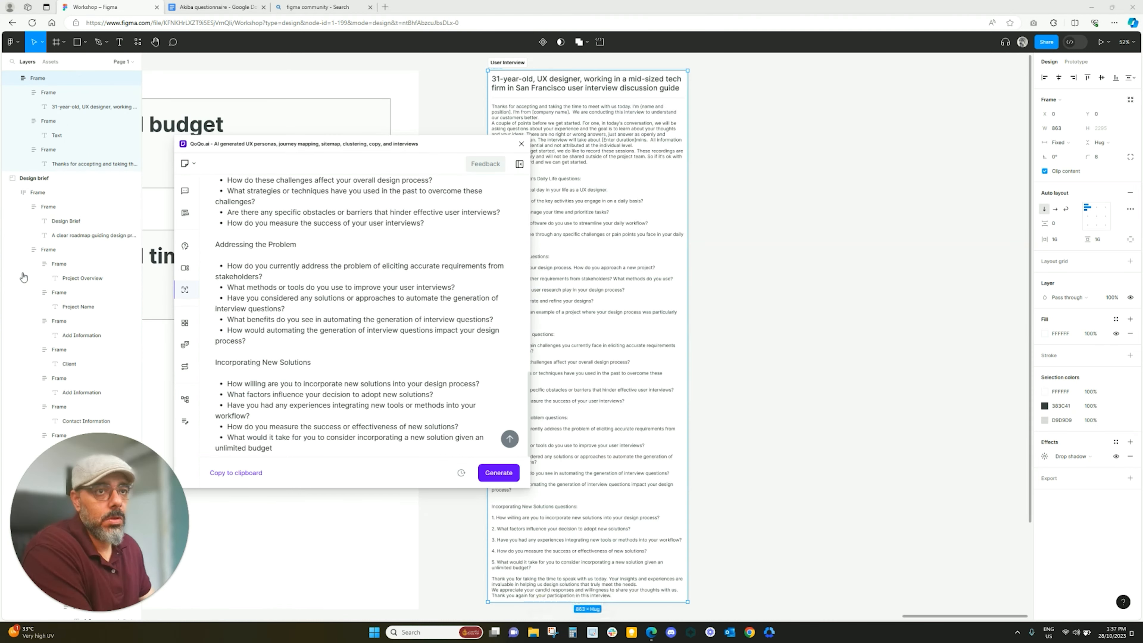
{"action": "left_click", "coordinate": [517, 166]}
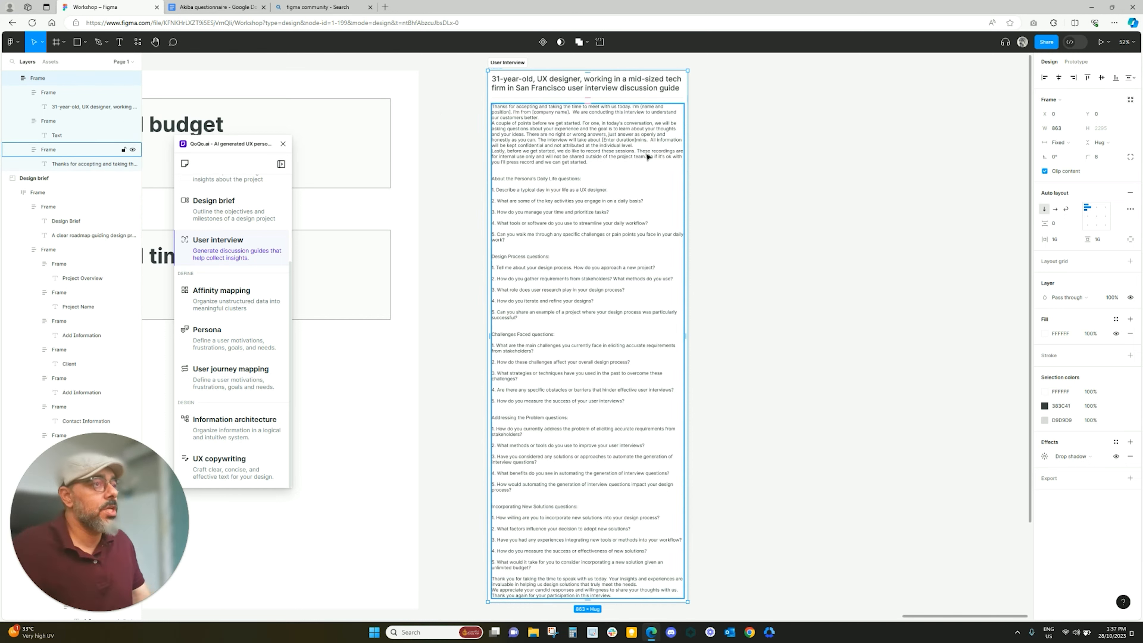
{"action": "scroll", "coordinate": [555, 190], "scroll_direction": "up", "scroll_amount": 5}
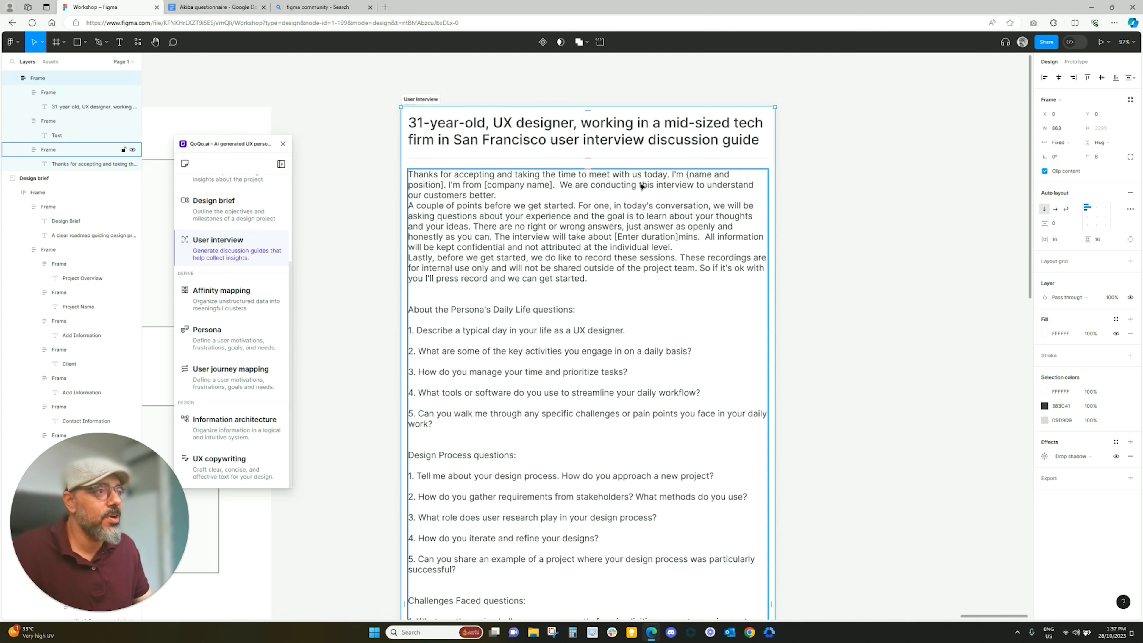
{"action": "scroll", "coordinate": [632, 189], "scroll_direction": "up", "scroll_amount": 2}
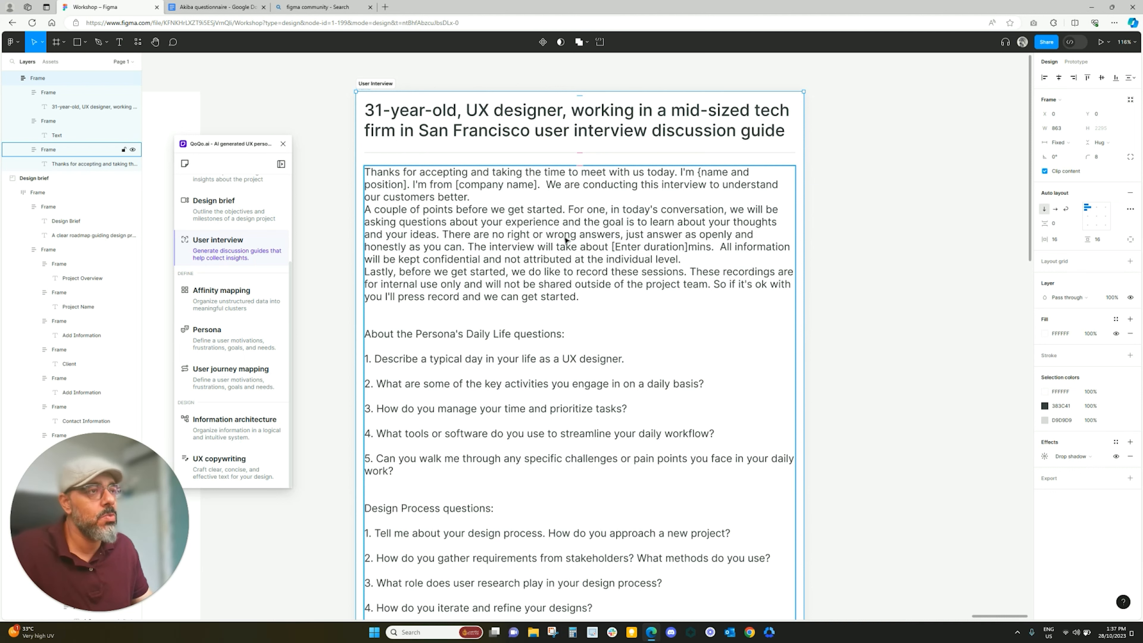
{"action": "scroll", "coordinate": [547, 256], "scroll_direction": "down", "scroll_amount": 3}
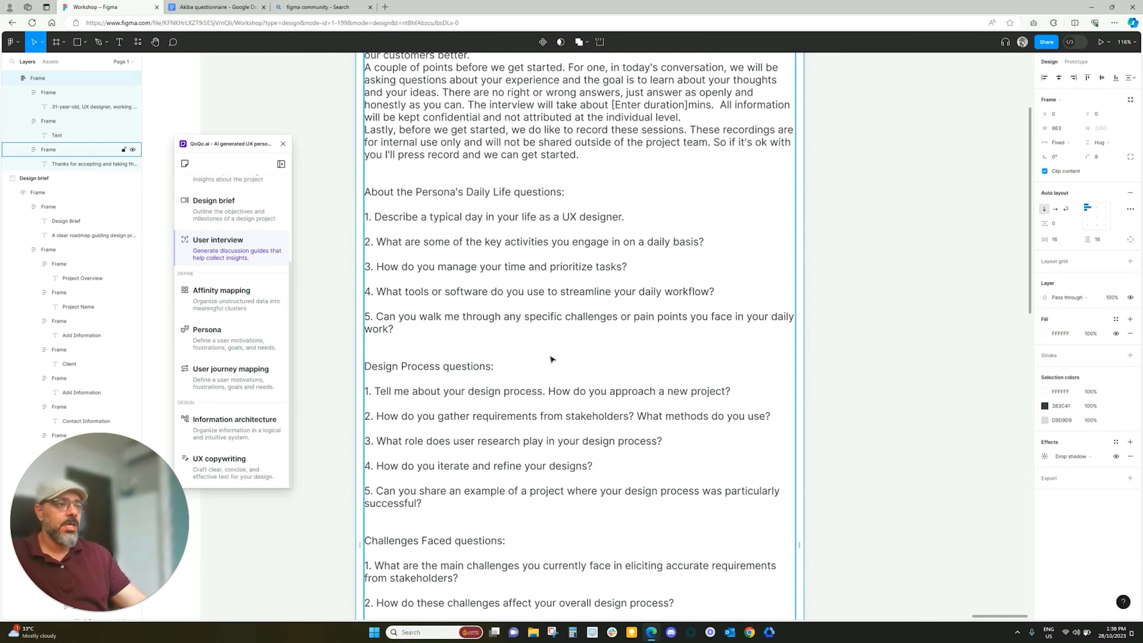
{"action": "scroll", "coordinate": [553, 360], "scroll_direction": "down", "scroll_amount": 5}
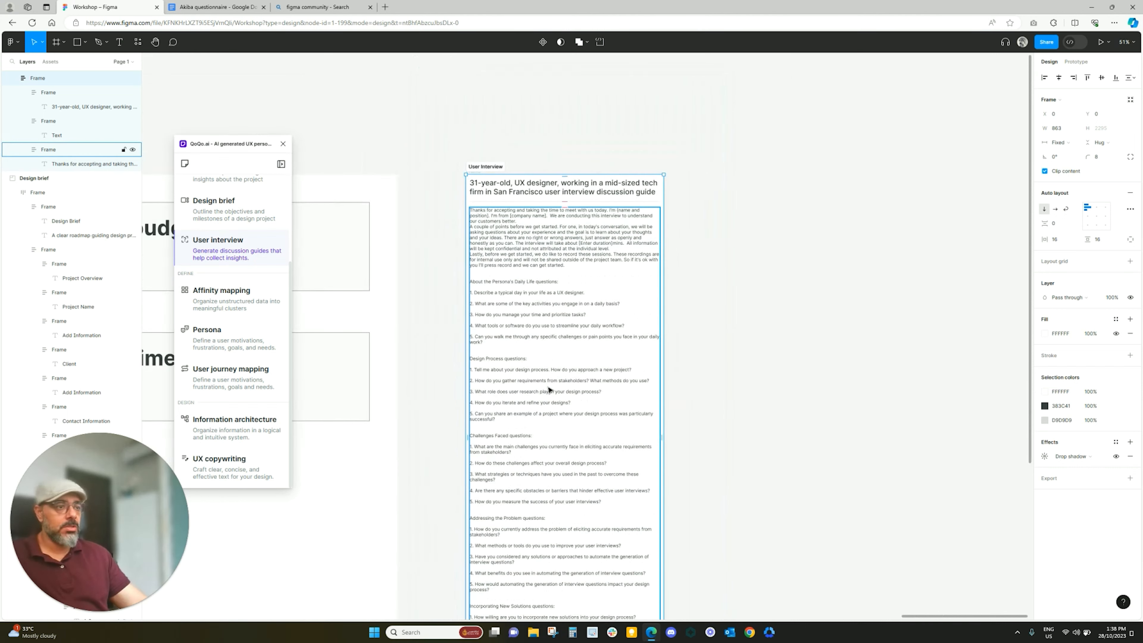
{"action": "left_click_drag", "start_coordinate": [477, 171], "coordinate": [645, 122]}
{"action": "key", "text": "ctrl+z"}
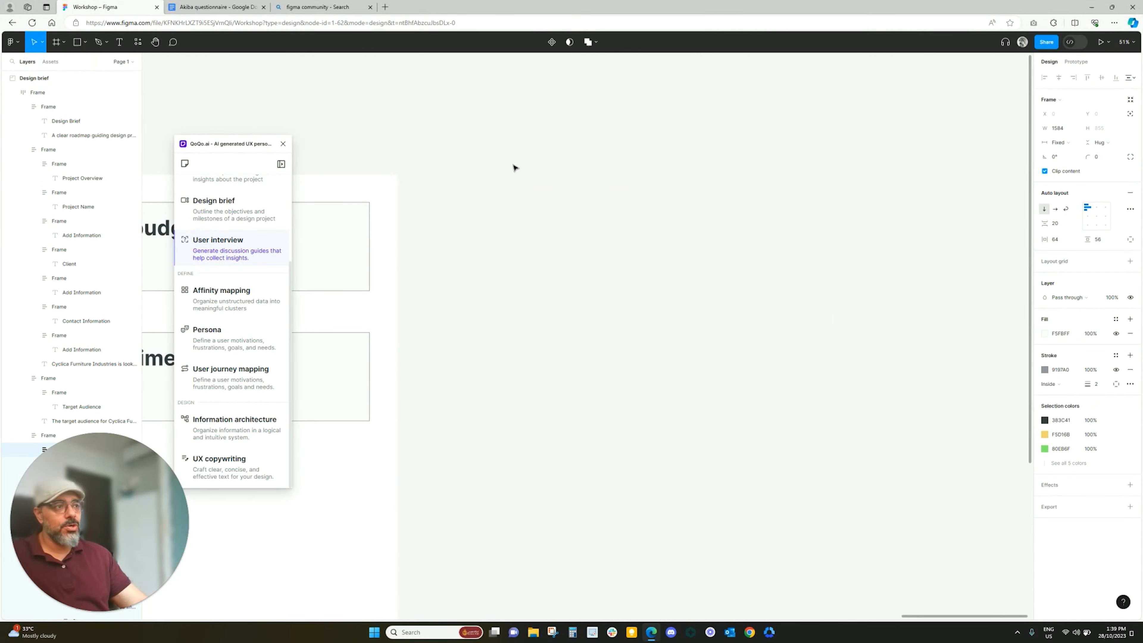
{"action": "key", "text": "ctrl+shift+z"}
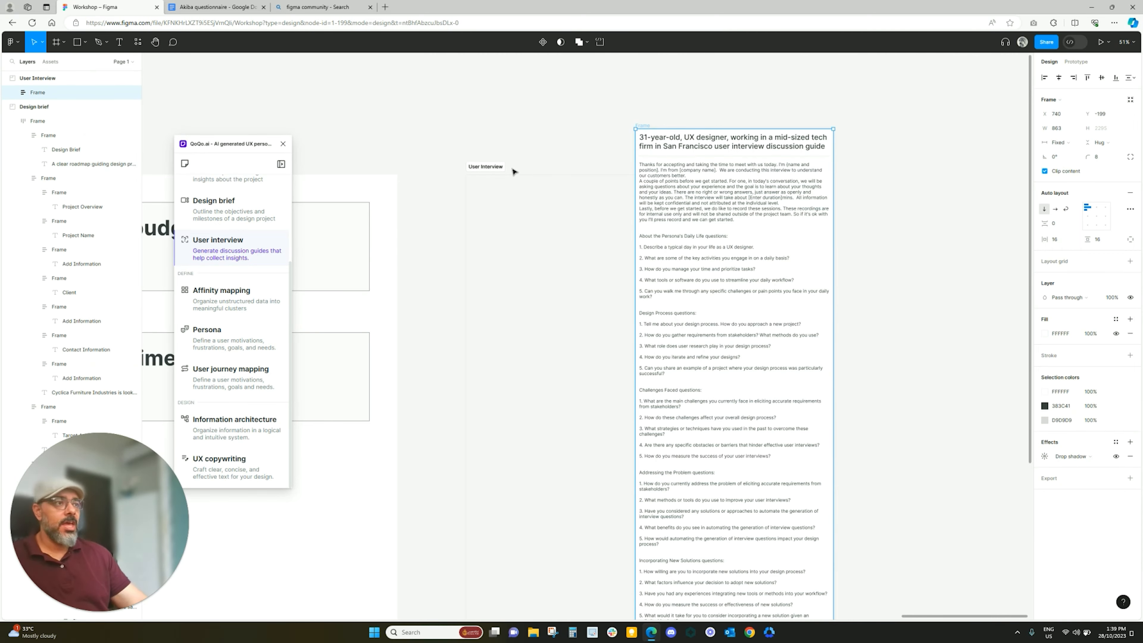
{"action": "left_click_drag", "start_coordinate": [645, 125], "coordinate": [473, 170]}
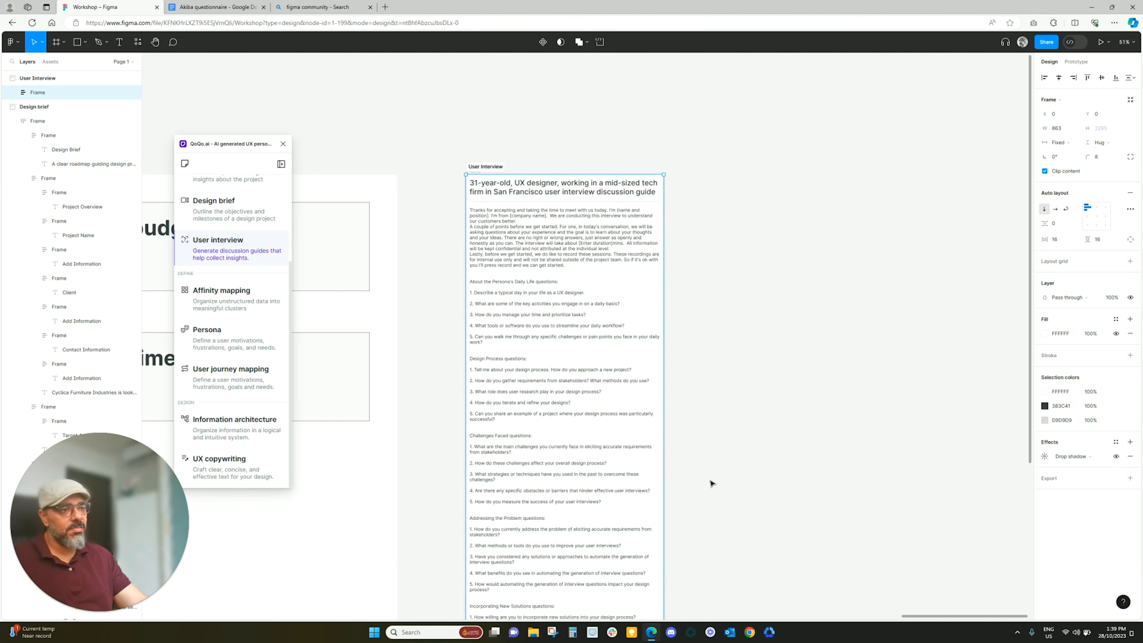
Step: Deselect the interview guide after viewing its closing part, open the Affinity mapping tool and reposition its window
{"action": "scroll", "coordinate": [535, 520], "scroll_direction": "down", "scroll_amount": 4}
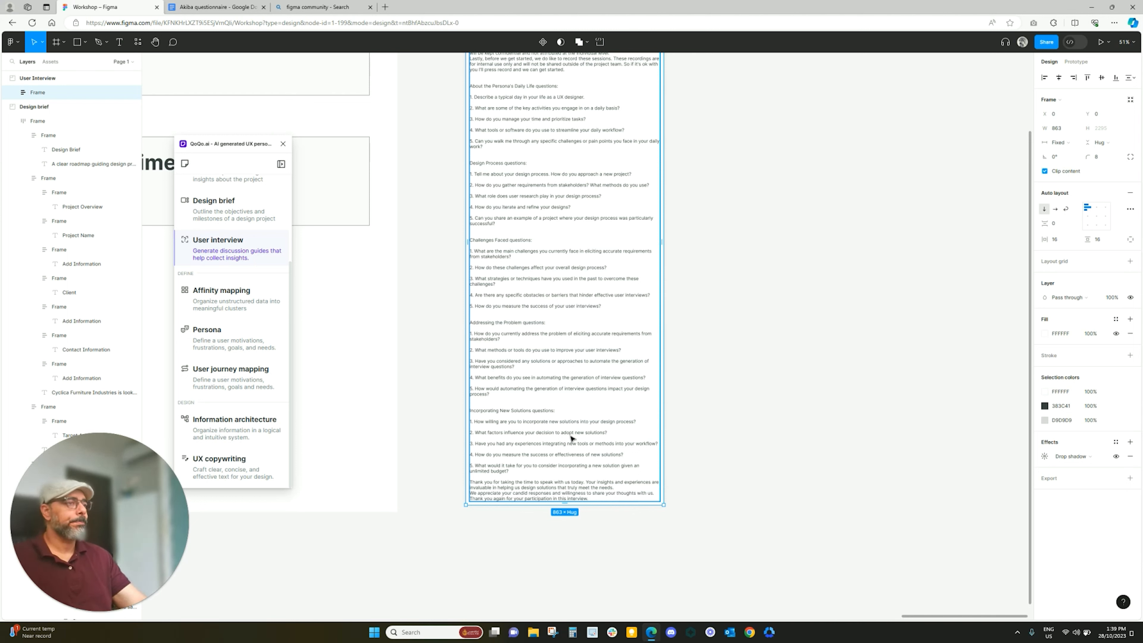
{"action": "left_click", "coordinate": [774, 385]}
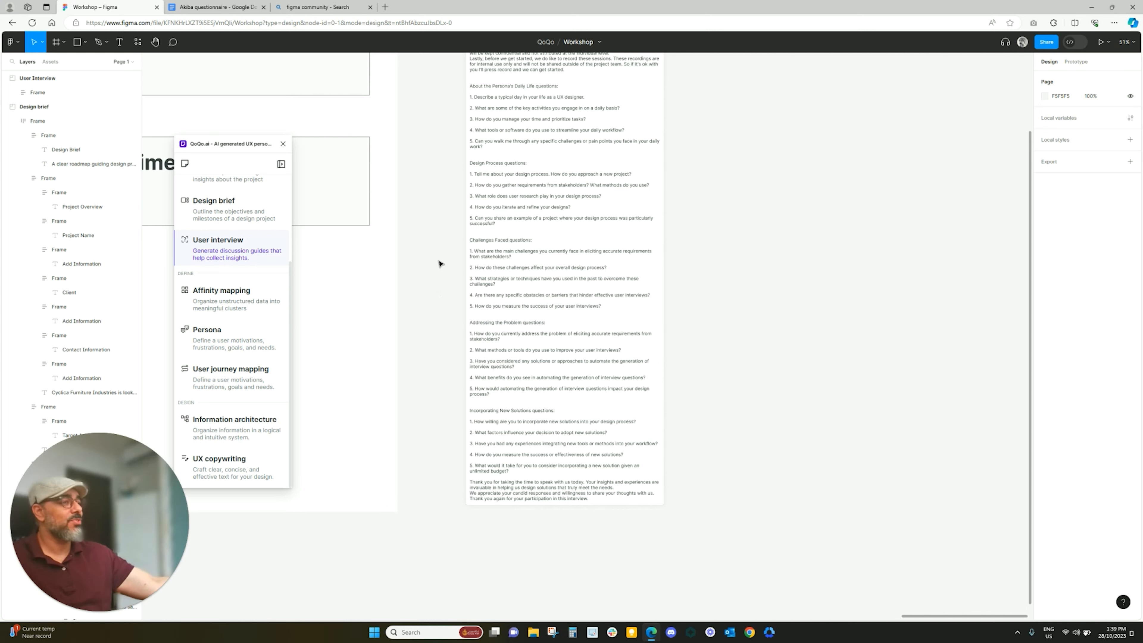
{"action": "left_click", "coordinate": [238, 301]}
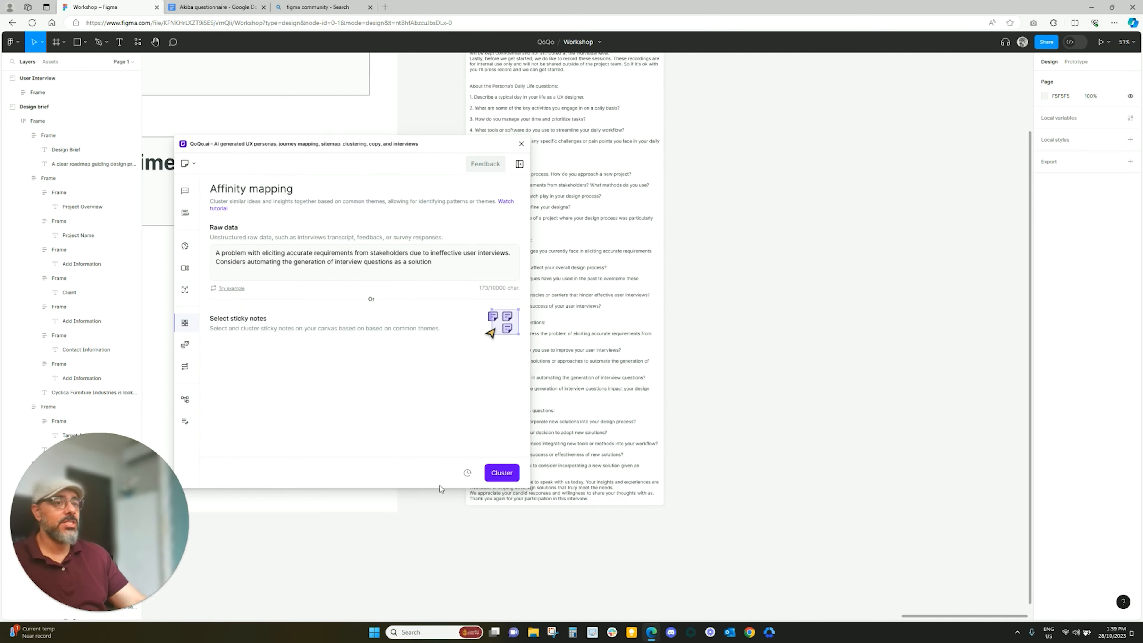
{"action": "mouse_move", "coordinate": [195, 218]}
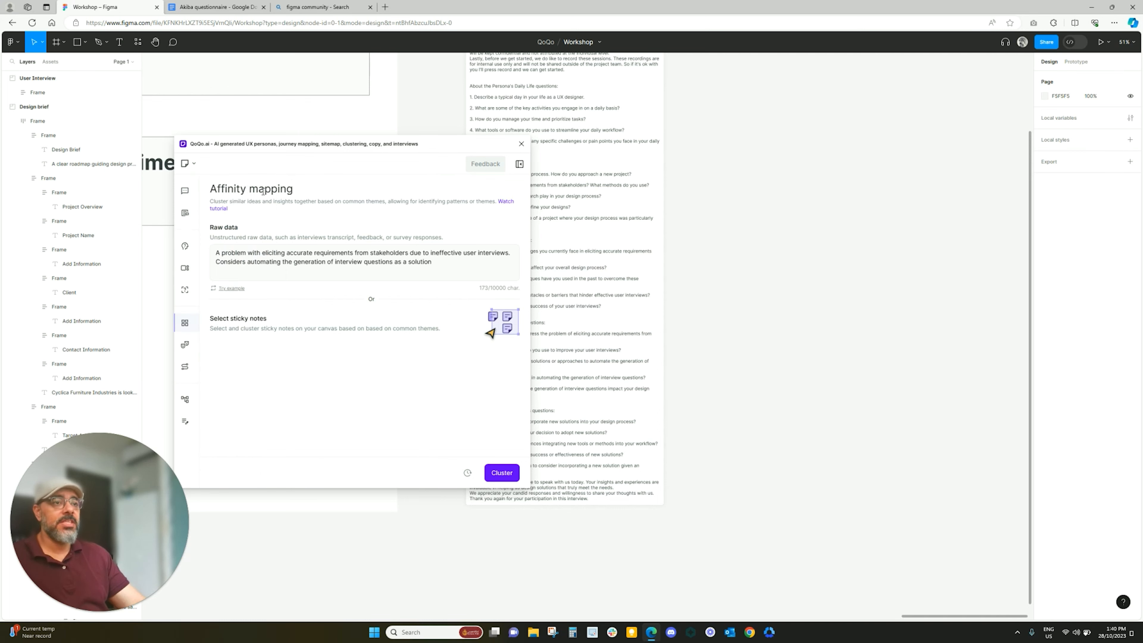
{"action": "left_click_drag", "start_coordinate": [289, 146], "coordinate": [328, 125]}
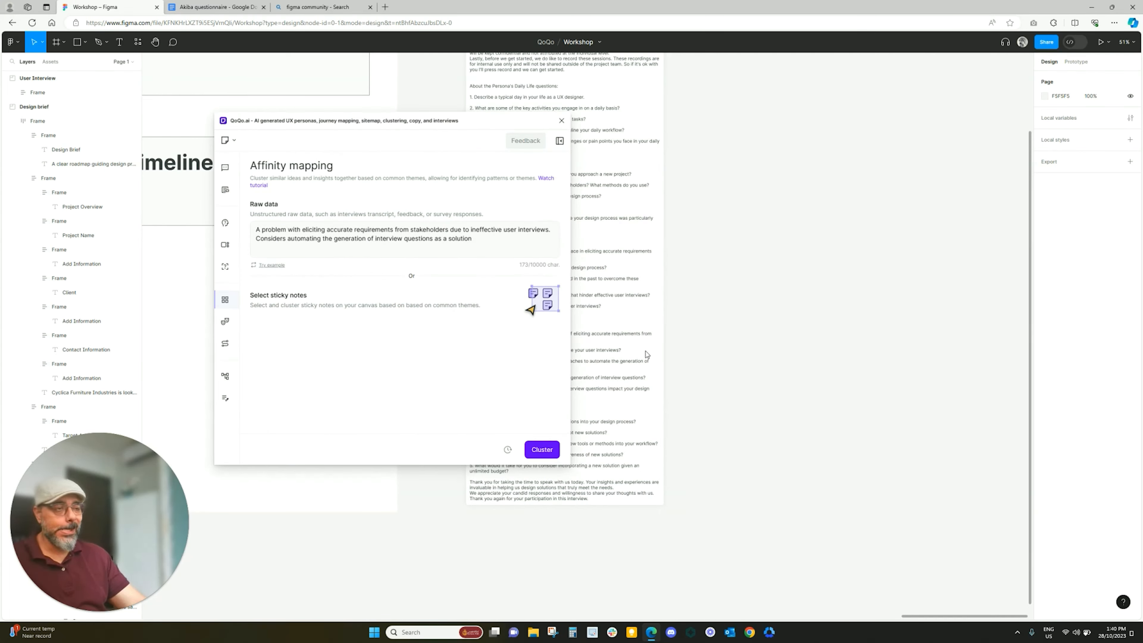
Step: Replace the affinity mapping raw data with the full text of the Akiba questionnaire from Google Docs
{"action": "scroll", "coordinate": [822, 354], "scroll_direction": "down", "scroll_amount": 15}
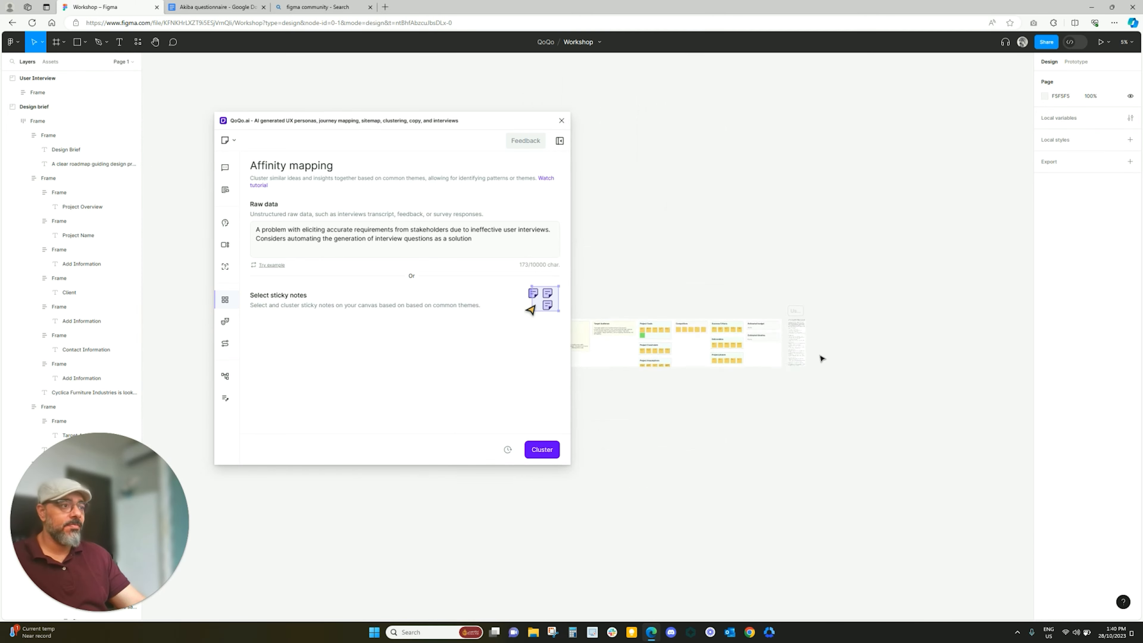
{"action": "scroll", "coordinate": [799, 423], "scroll_direction": "up", "scroll_amount": 3}
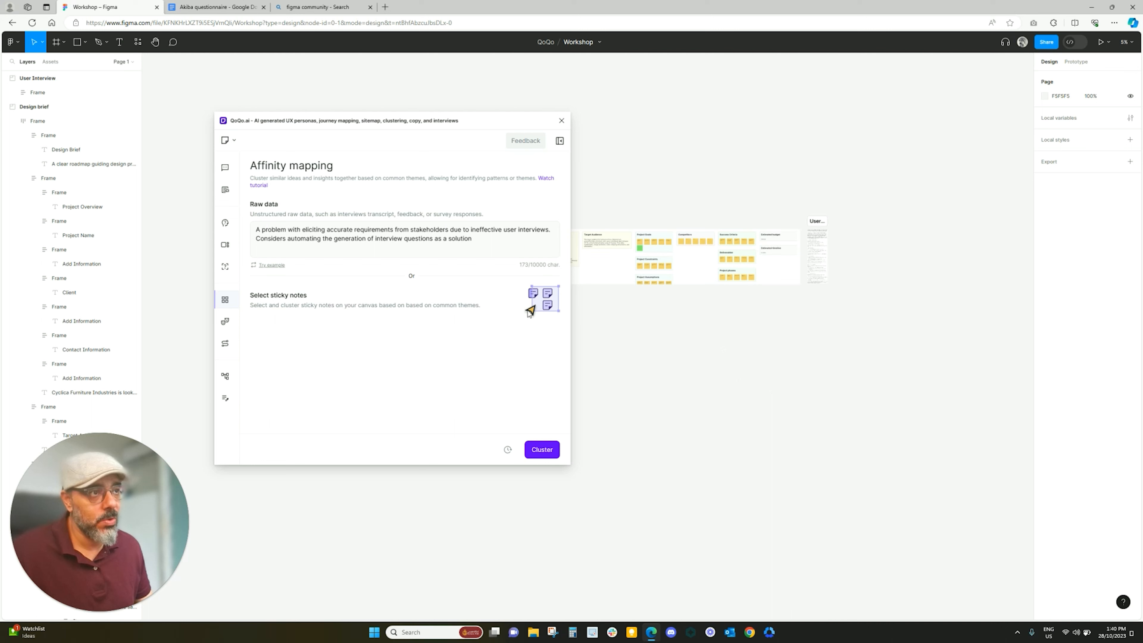
{"action": "left_click_drag", "start_coordinate": [489, 241], "coordinate": [246, 237]}
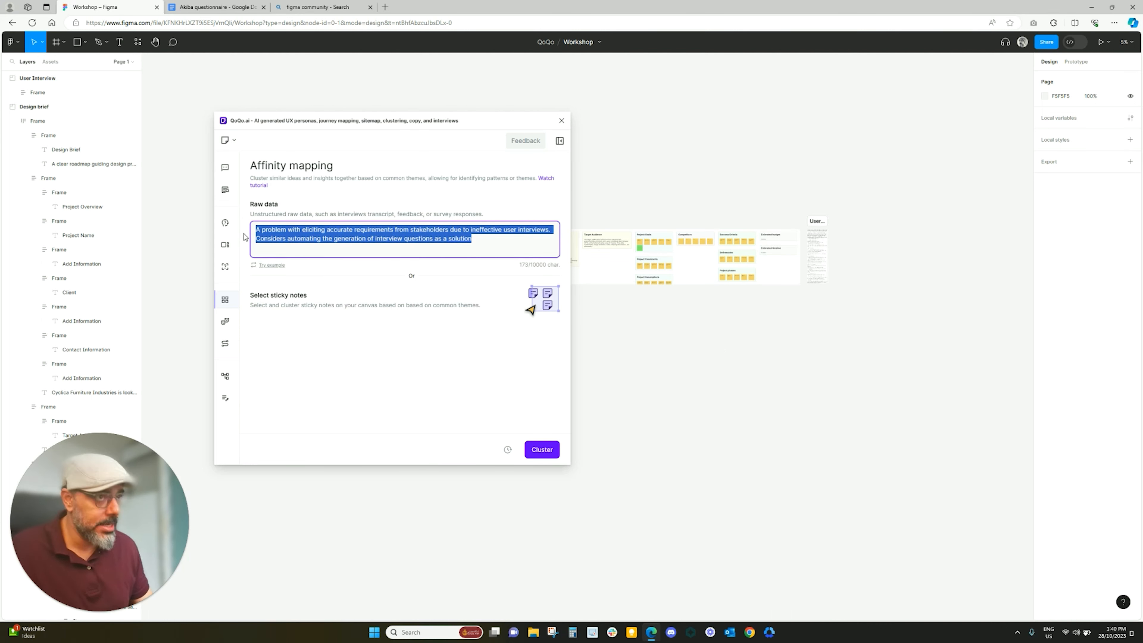
{"action": "key", "text": "BackSpace"}
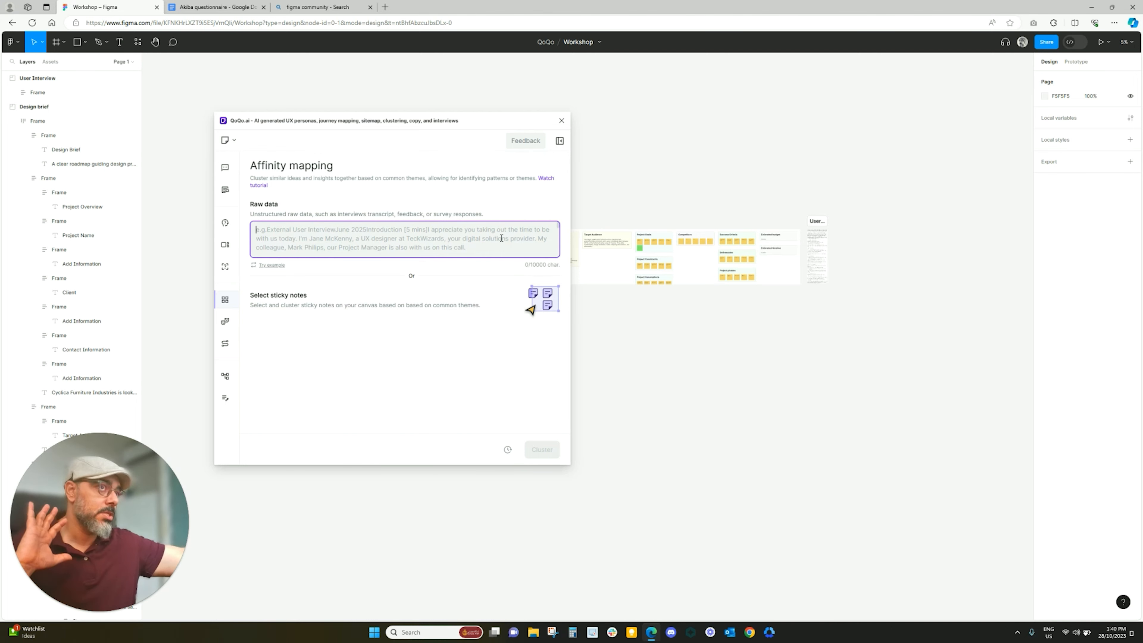
{"action": "left_click", "coordinate": [216, 7]}
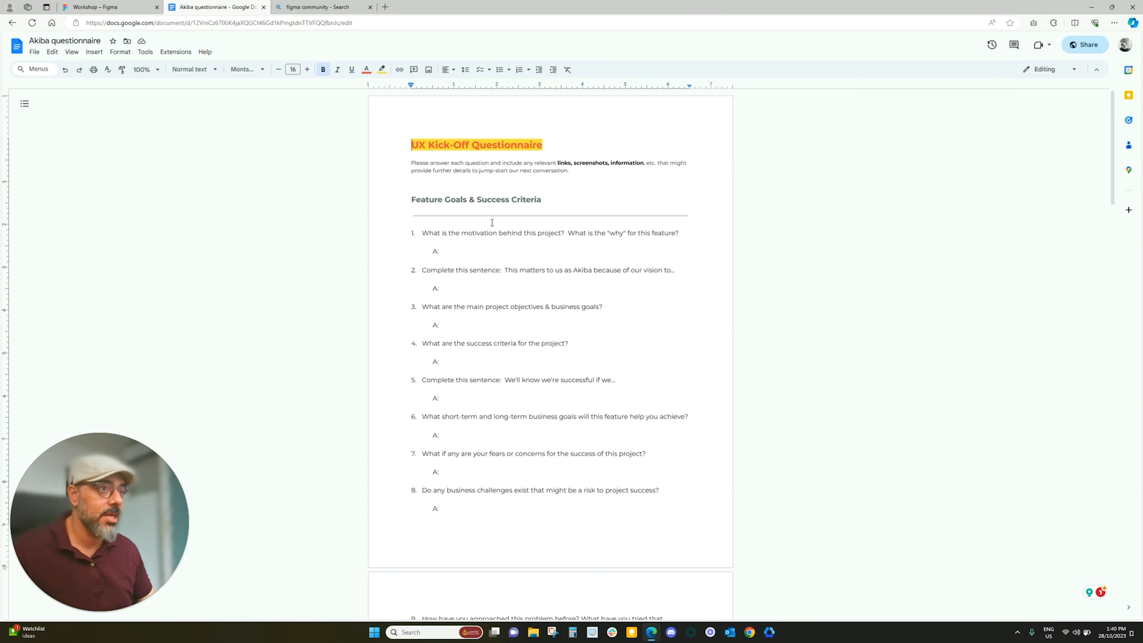
{"action": "key", "text": "ctrl+a"}
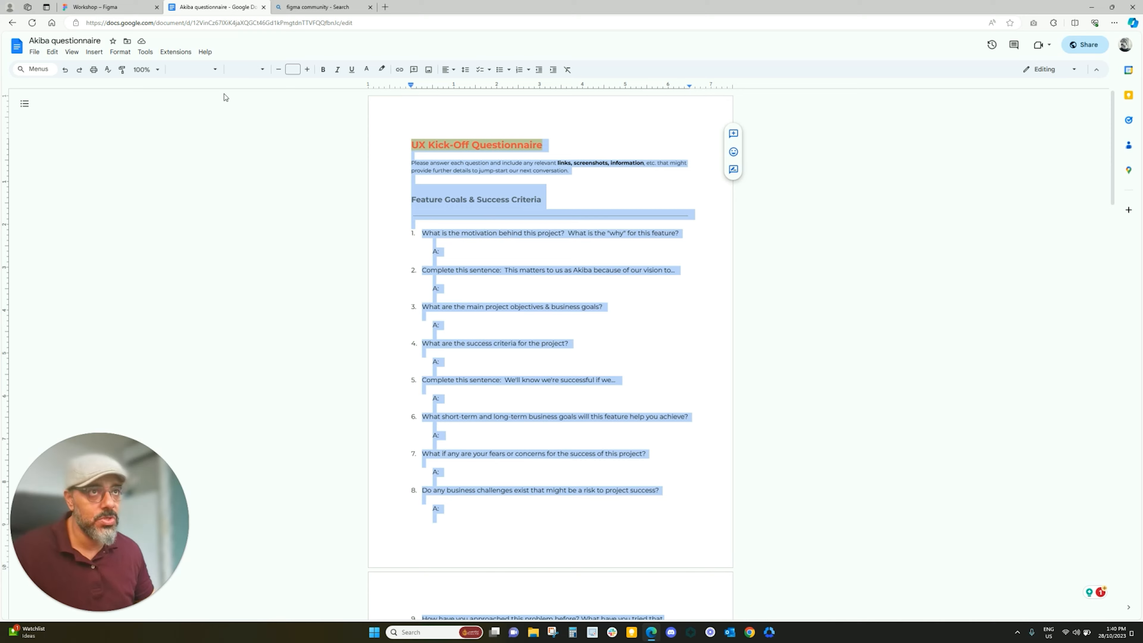
{"action": "left_click", "coordinate": [117, 8]}
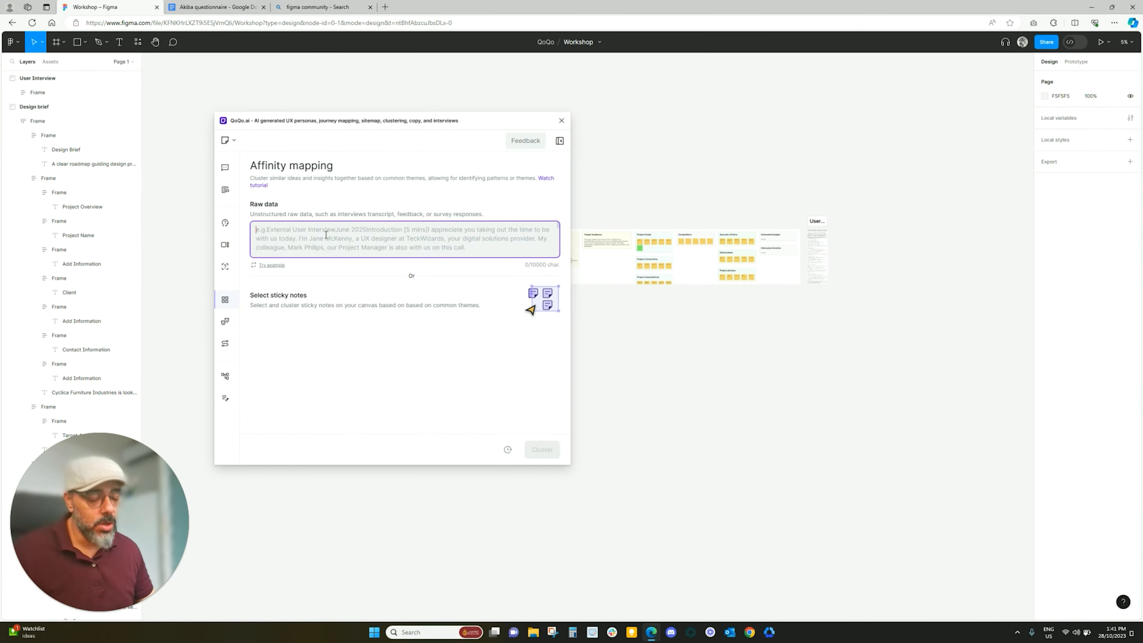
{"action": "key", "text": "ctrl+v"}
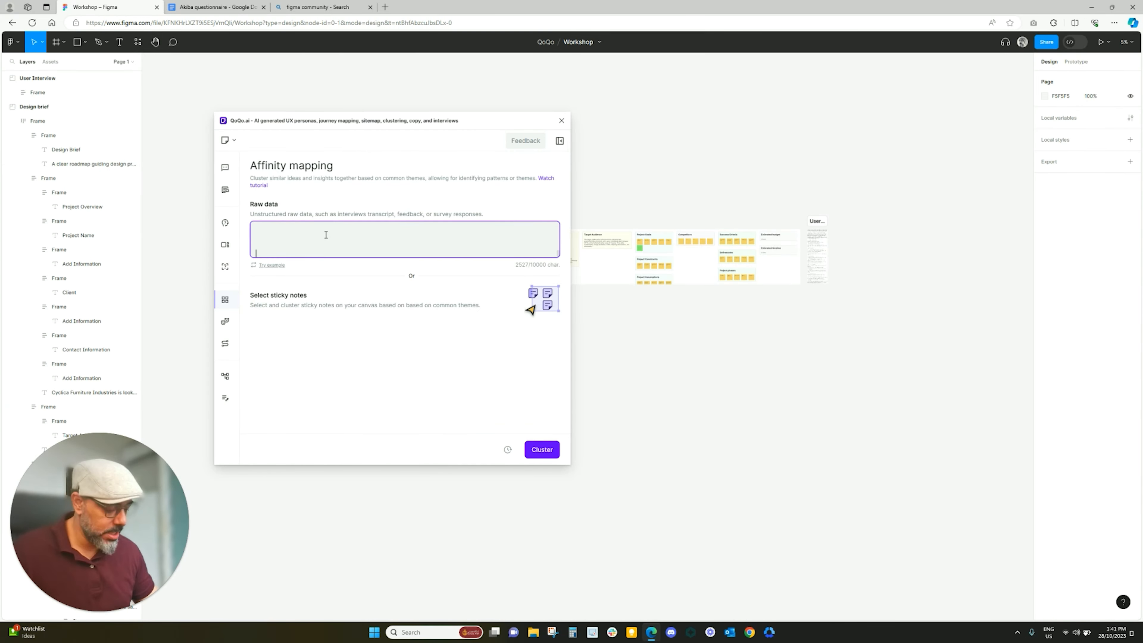
Step: Clear the pasted questionnaire text from the raw data field
{"action": "key", "text": "BackSpace"}
{"action": "key", "text": "BackSpace"}
{"action": "key", "text": "BackSpace"}
{"action": "key", "text": "BackSpace"}
{"action": "key", "text": "BackSpace"}
{"action": "key", "text": "BackSpace"}
{"action": "key", "text": "BackSpace"}
{"action": "key", "text": "BackSpace"}
{"action": "key", "text": "BackSpace"}
{"action": "key", "text": "BackSpace"}
{"action": "key", "text": "BackSpace"}
{"action": "key", "text": "BackSpace"}
{"action": "key", "text": "BackSpace"}
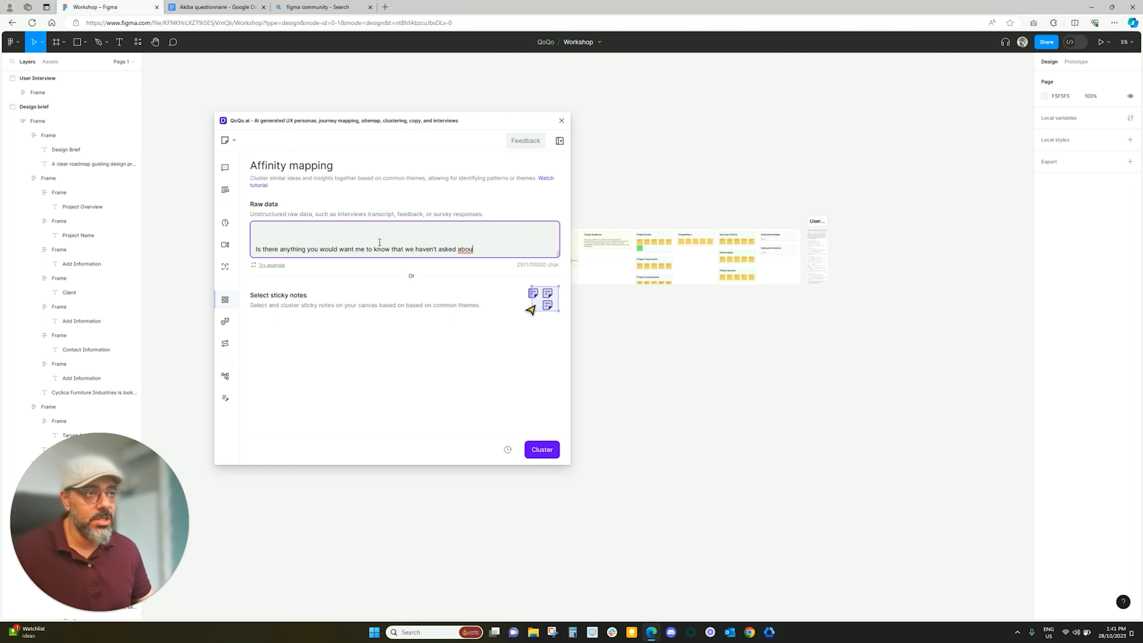
{"action": "key", "text": "ctrl+a"}
{"action": "key", "text": "BackSpace"}
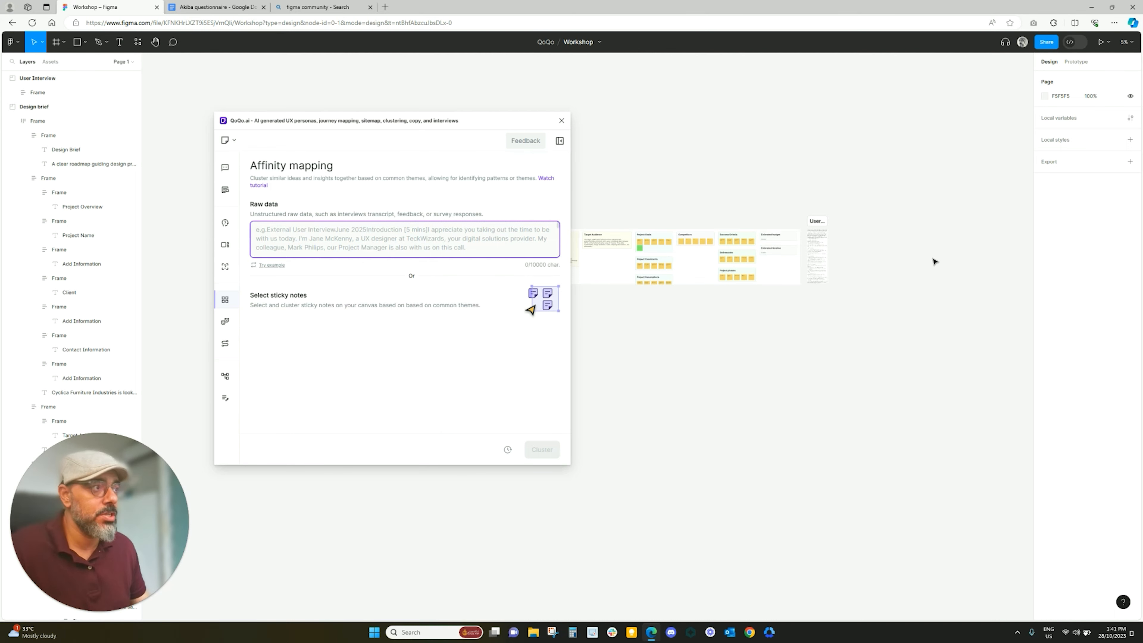
Step: Move the plugin window clear of the canvas content and select the Design brief and User Interview sections as raw data
{"action": "left_click_drag", "start_coordinate": [522, 121], "coordinate": [403, 113]}
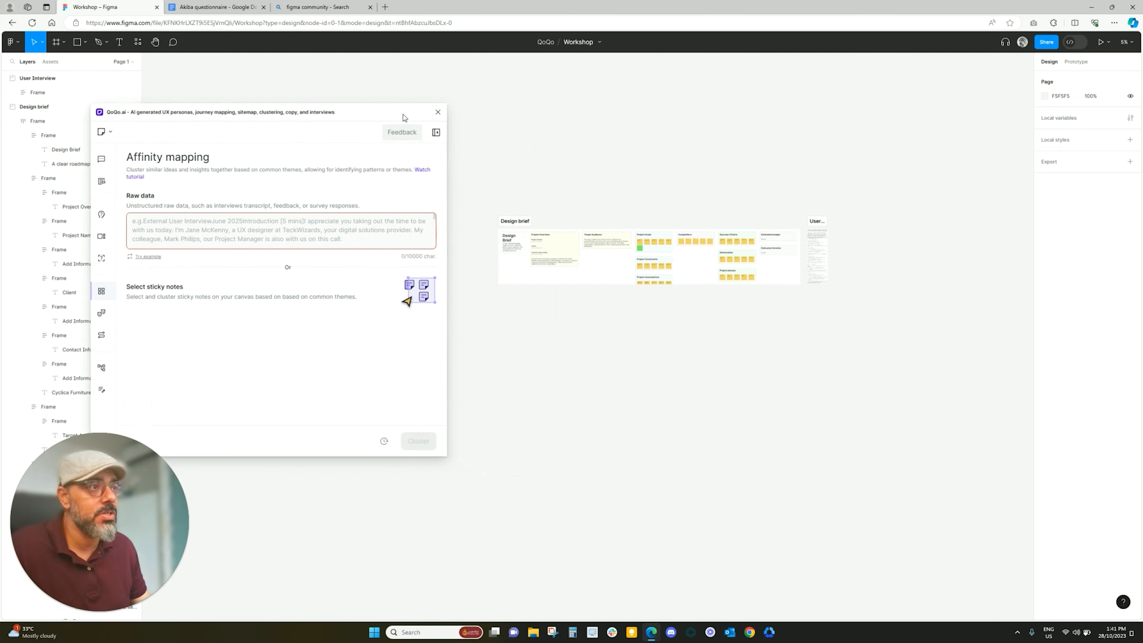
{"action": "left_click", "coordinate": [525, 221]}
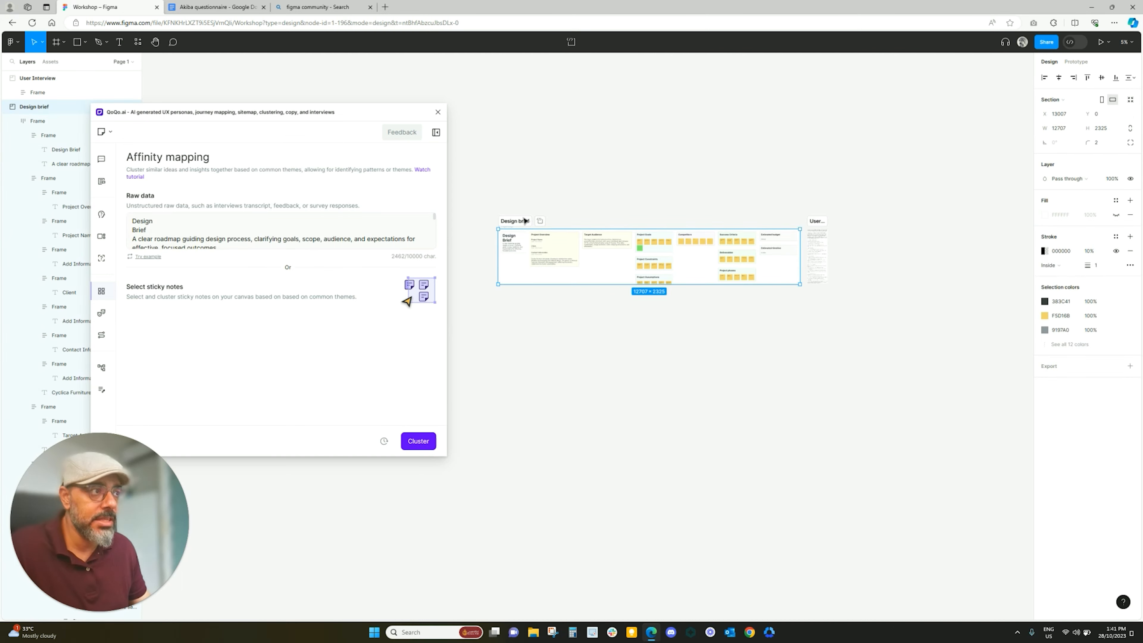
{"action": "left_click_drag", "start_coordinate": [469, 180], "coordinate": [511, 240]}
{"action": "left_click_drag", "start_coordinate": [848, 343], "coordinate": [918, 345]}
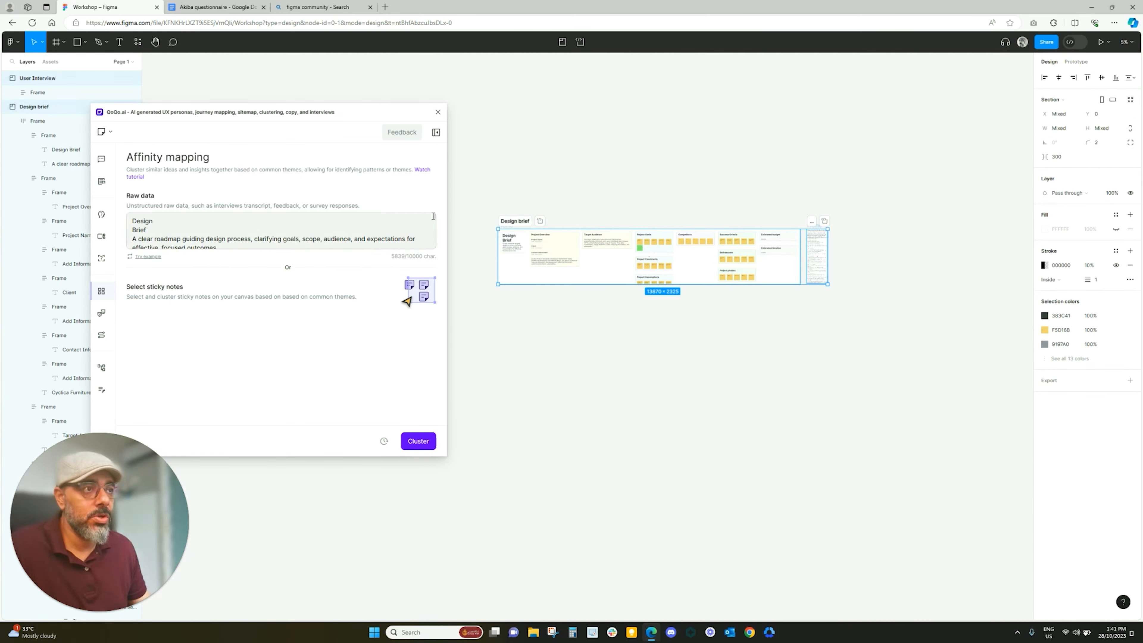
Step: Review the raw data loaded from the two sections and deselect them on the canvas
{"action": "scroll", "coordinate": [431, 222], "scroll_direction": "down", "scroll_amount": 5}
{"action": "scroll", "coordinate": [417, 229], "scroll_direction": "down", "scroll_amount": 10}
{"action": "scroll", "coordinate": [395, 232], "scroll_direction": "down", "scroll_amount": 10}
{"action": "scroll", "coordinate": [373, 236], "scroll_direction": "down", "scroll_amount": 2}
{"action": "left_click", "coordinate": [867, 283]}
{"action": "left_click", "coordinate": [818, 232]}
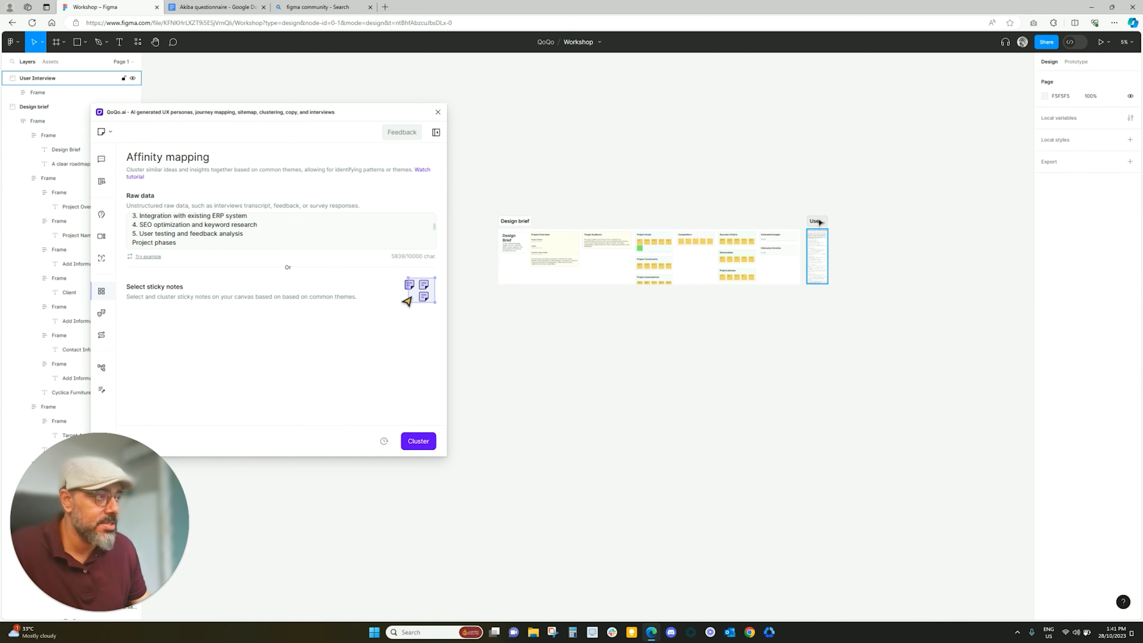
Step: Reselect the Design brief and User Interview sections, try to cluster their text, cancel the run and deselect them
{"action": "left_click_drag", "start_coordinate": [954, 173], "coordinate": [481, 360]}
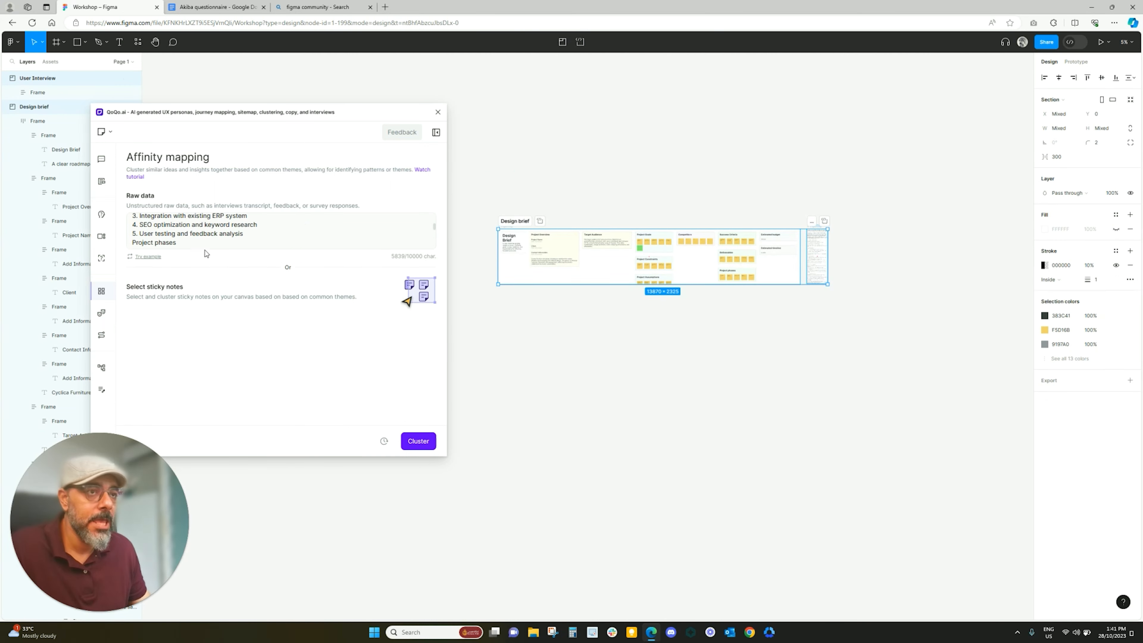
{"action": "left_click_drag", "start_coordinate": [189, 244], "coordinate": [173, 228]}
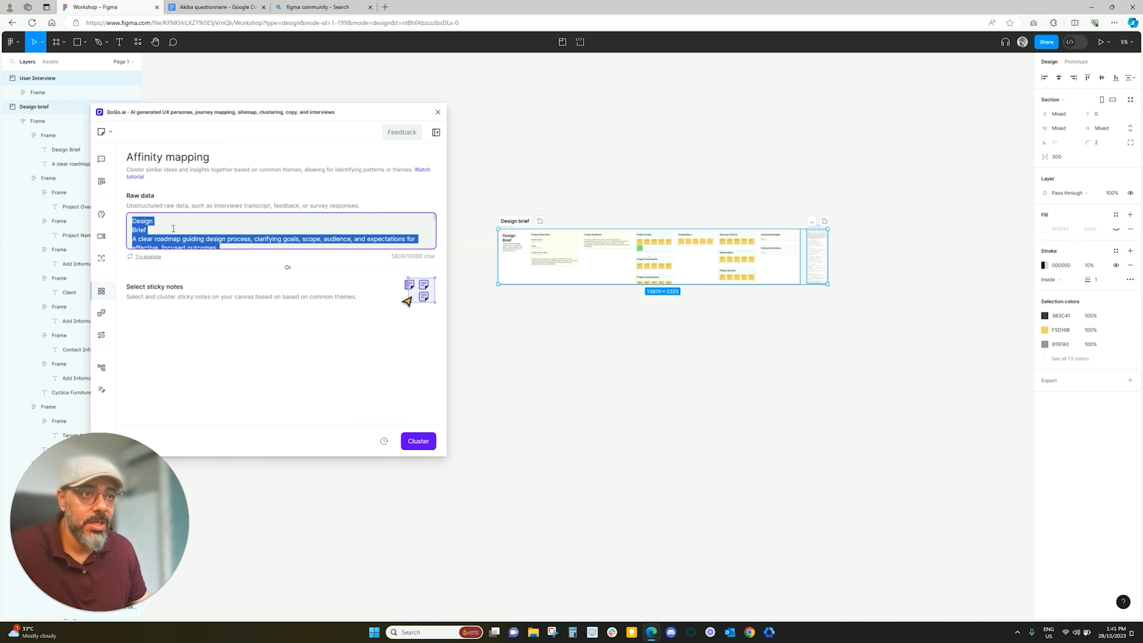
{"action": "left_click", "coordinate": [427, 443]}
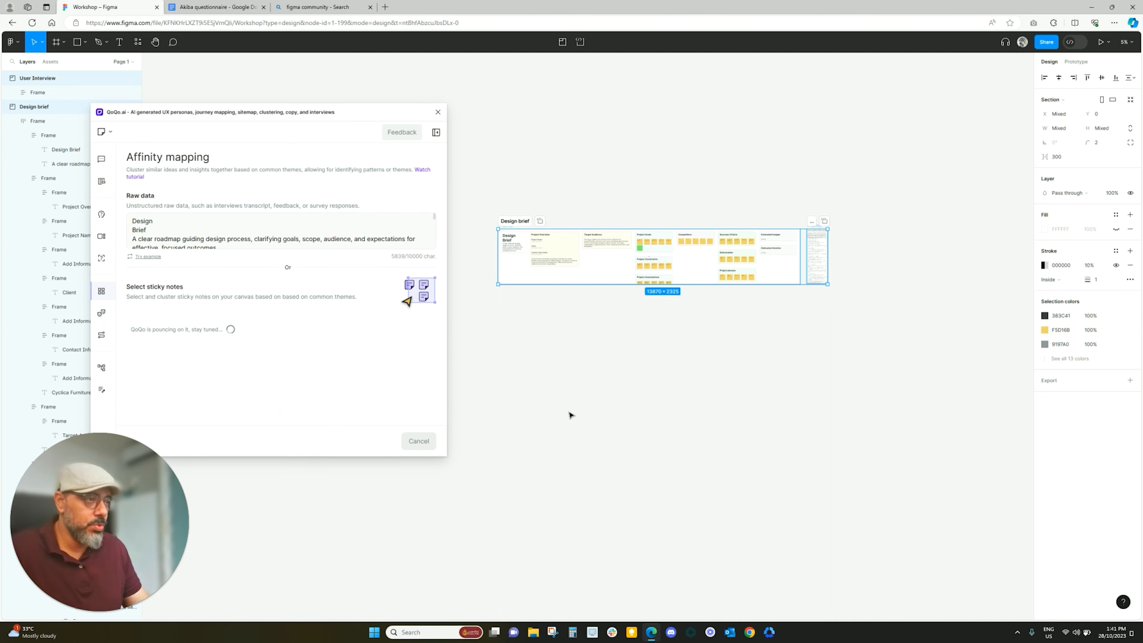
{"action": "left_click", "coordinate": [423, 443]}
{"action": "left_click", "coordinate": [554, 358]}
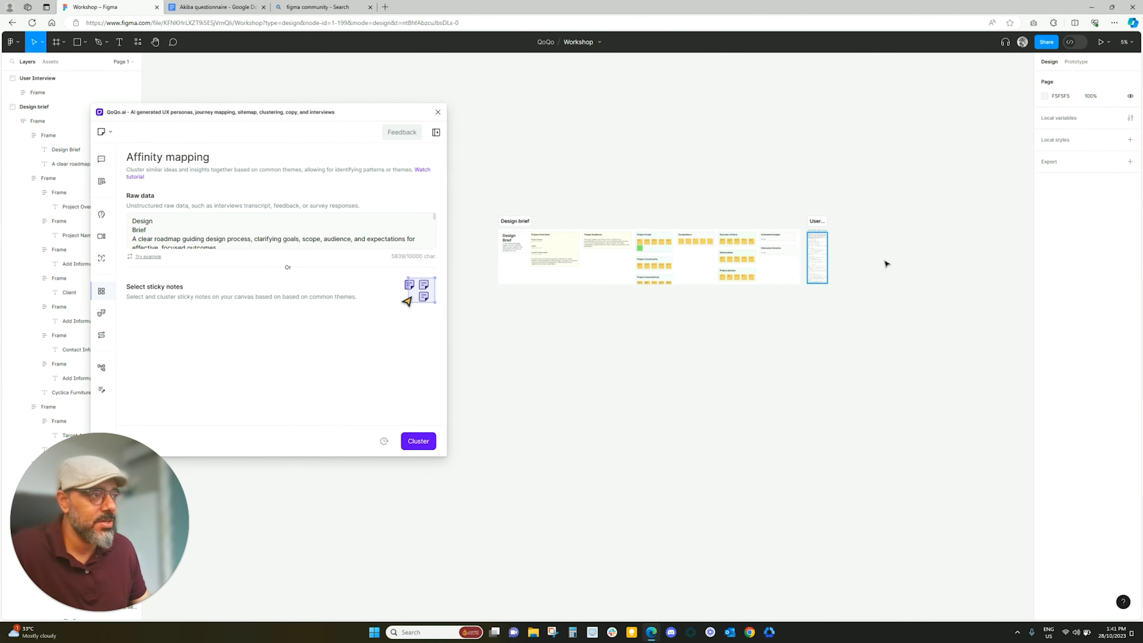
Step: Cluster the plugin's built-in raw data example, then collapse the plugin form and move it off the generated sticky notes
{"action": "left_click", "coordinate": [152, 258]}
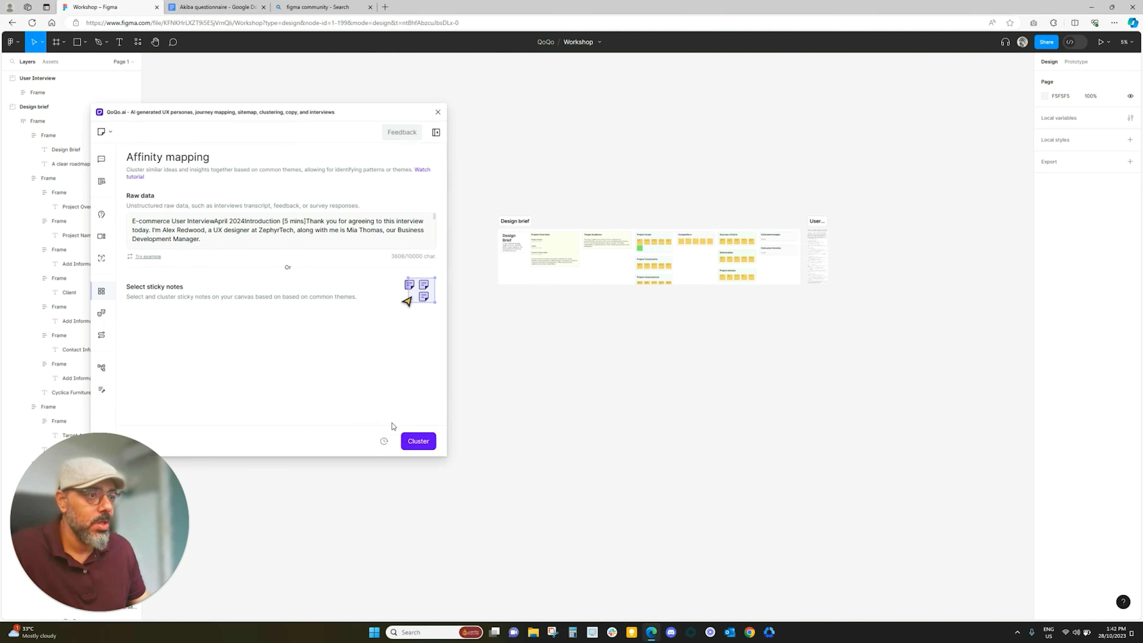
{"action": "left_click", "coordinate": [416, 442]}
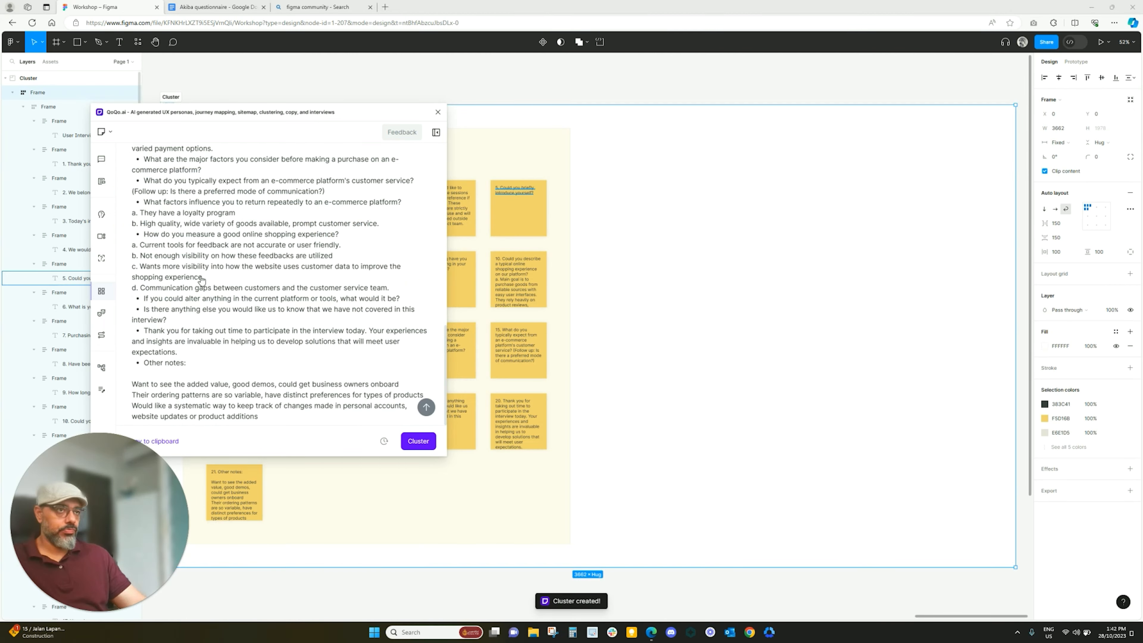
{"action": "left_click_drag", "start_coordinate": [330, 117], "coordinate": [834, 177]}
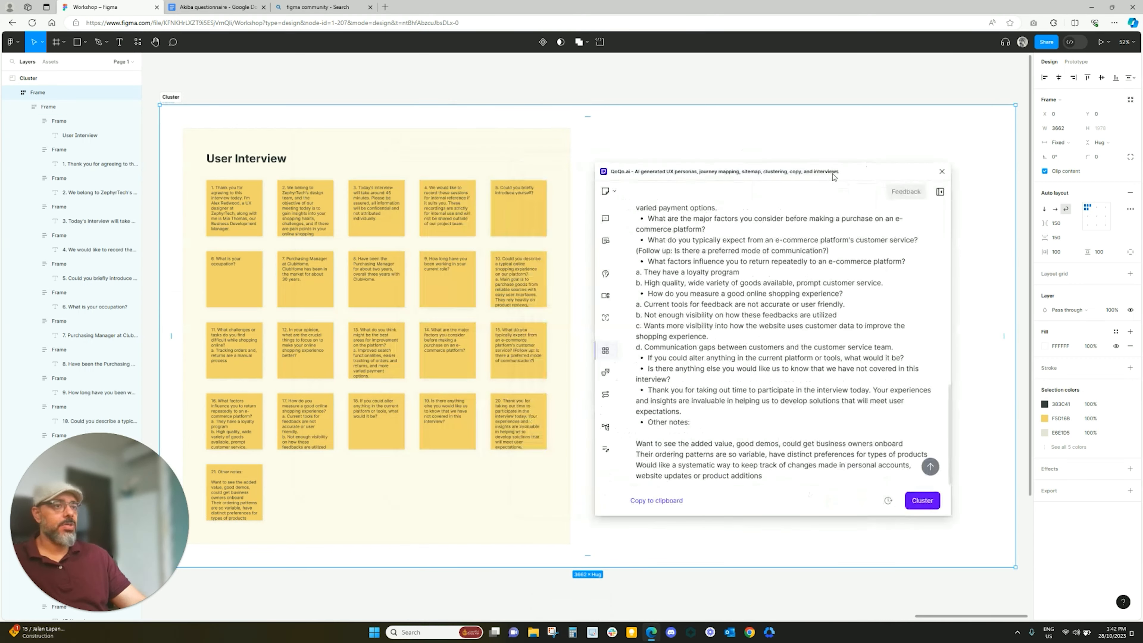
{"action": "left_click", "coordinate": [940, 191]}
{"action": "left_click_drag", "start_coordinate": [651, 173], "coordinate": [821, 173]}
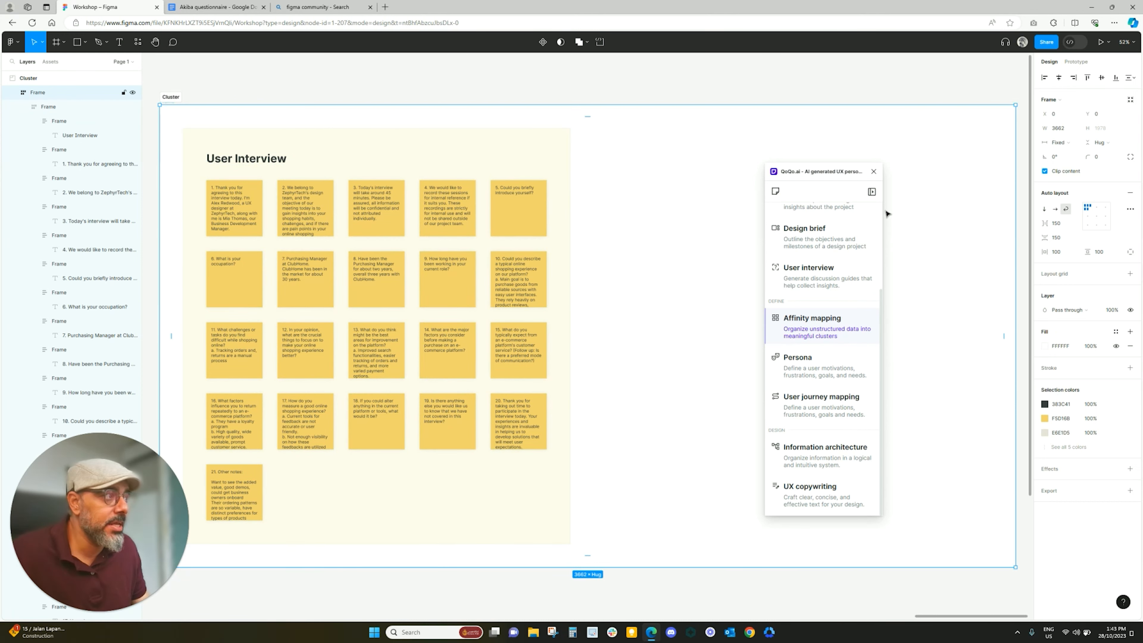
Step: Expand the affinity mapping form and compare its raw data with the User Interview sticky notes
{"action": "left_click", "coordinate": [871, 191]}
{"action": "scroll", "coordinate": [964, 393], "scroll_direction": "up", "scroll_amount": 10}
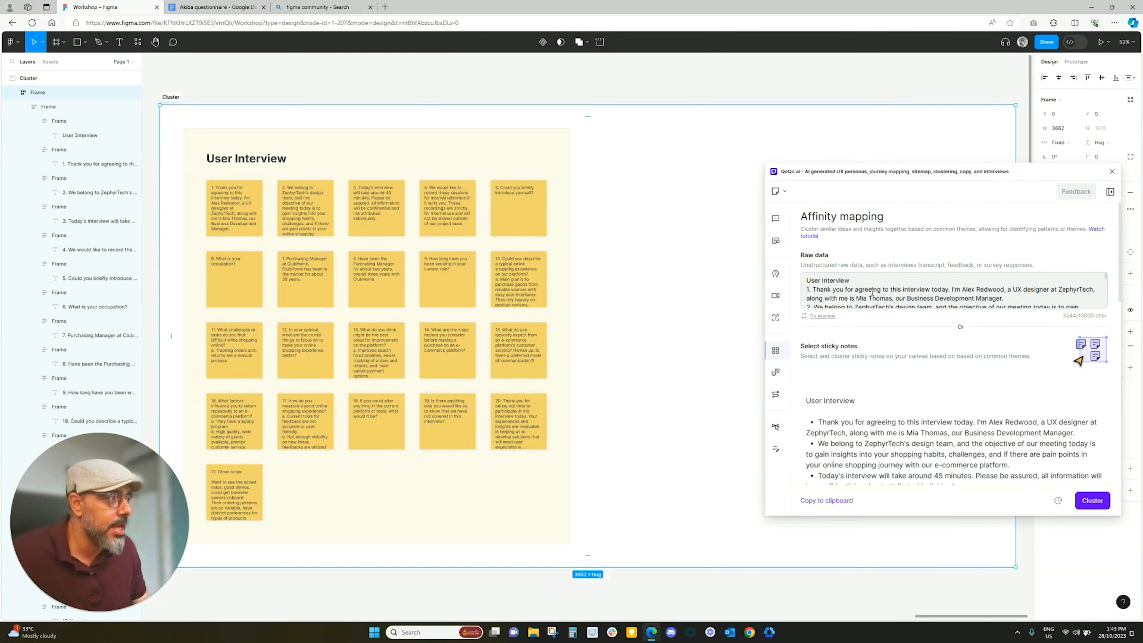
{"action": "scroll", "coordinate": [1088, 291], "scroll_direction": "down", "scroll_amount": 5}
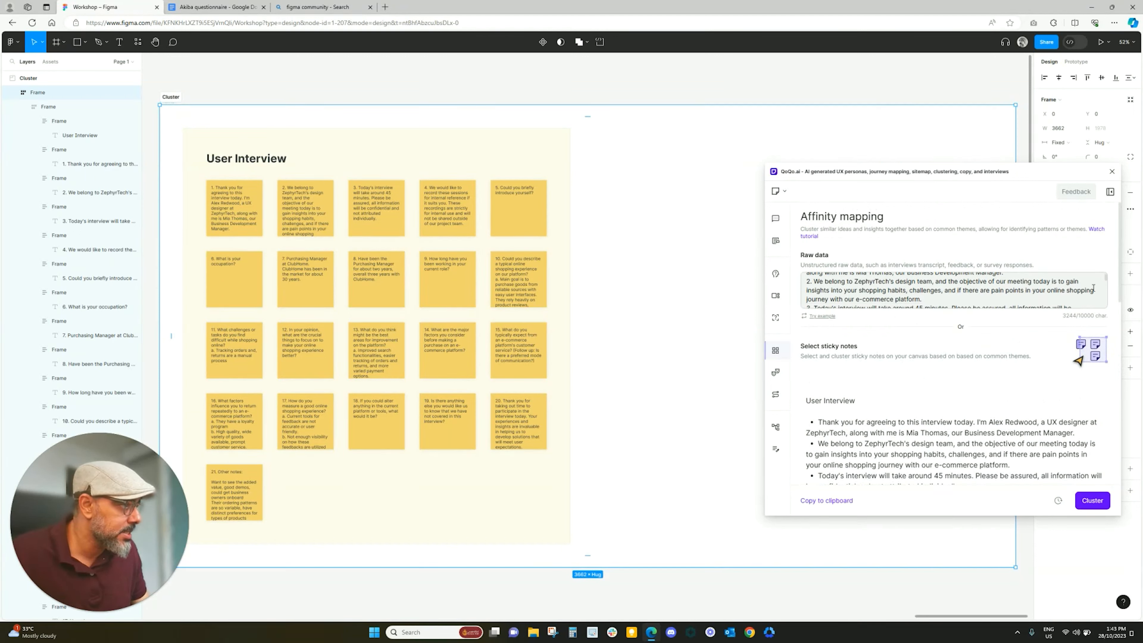
{"action": "scroll", "coordinate": [1082, 293], "scroll_direction": "down", "scroll_amount": 5}
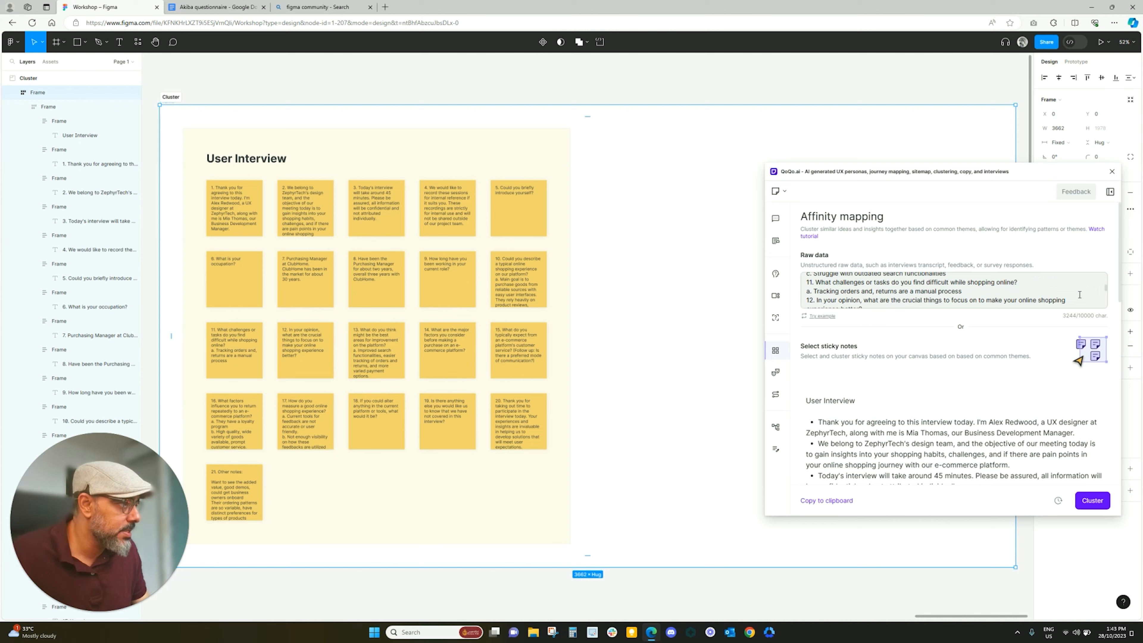
{"action": "scroll", "coordinate": [1075, 297], "scroll_direction": "down", "scroll_amount": 3}
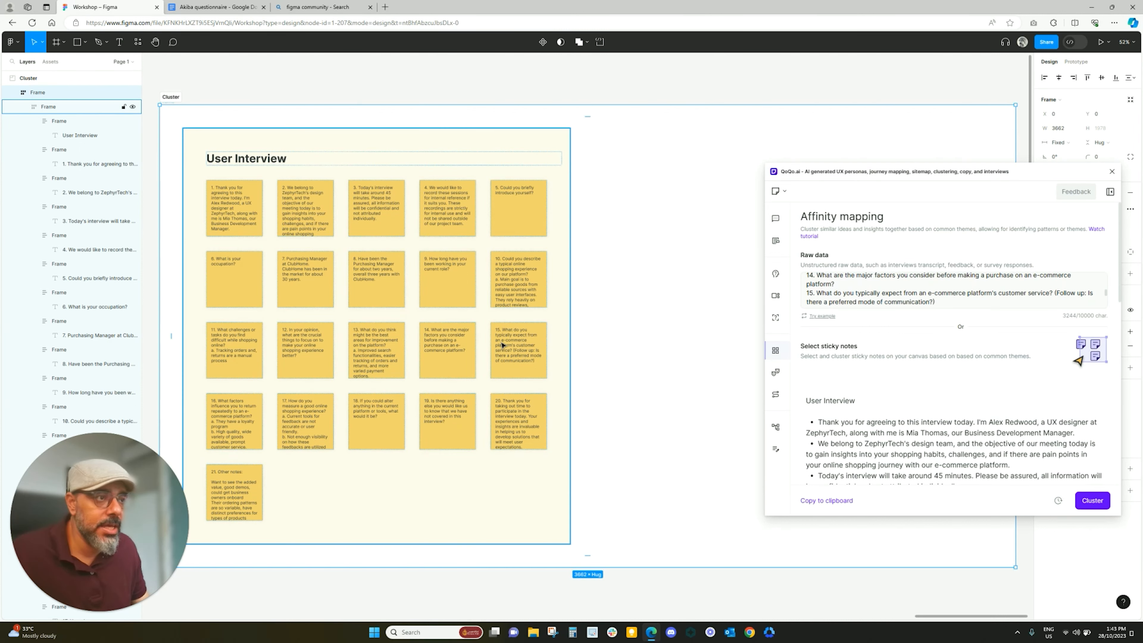
{"action": "scroll", "coordinate": [983, 321], "scroll_direction": "up", "scroll_amount": 5}
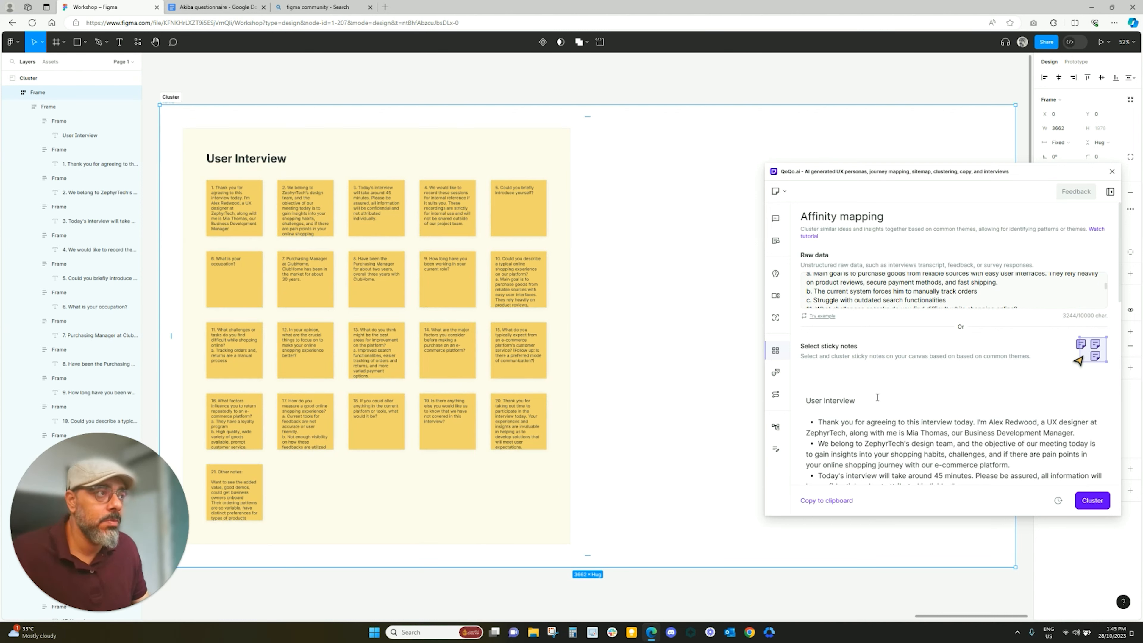
Step: Restore the E-commerce User Interview version from the 30 days history onto the canvas and close the history
{"action": "left_click_drag", "start_coordinate": [1013, 173], "coordinate": [805, 157]}
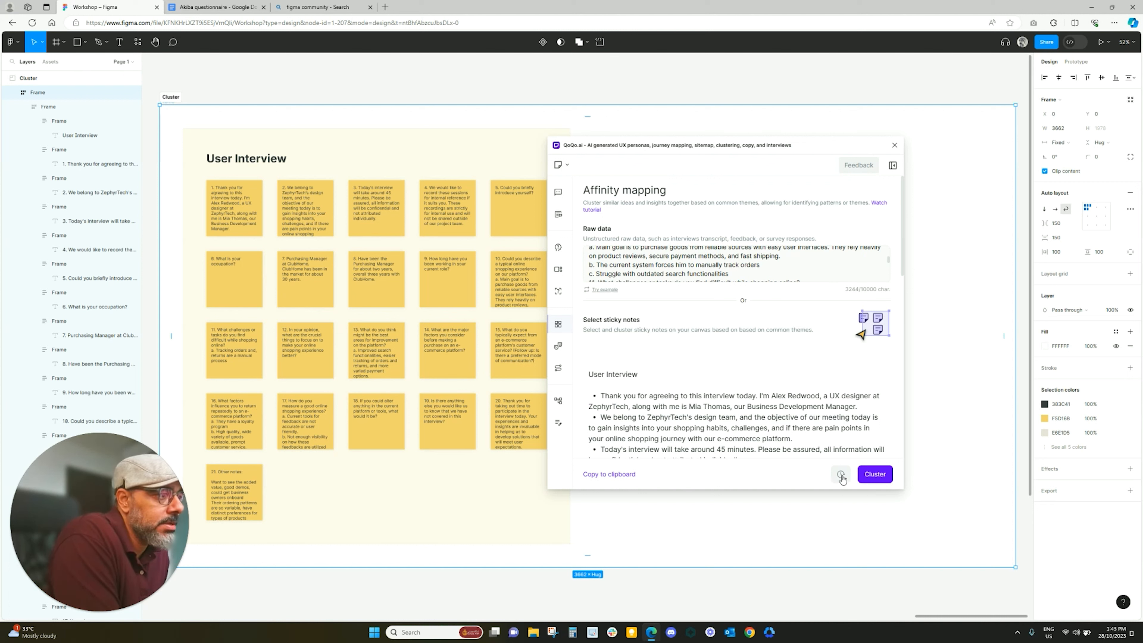
{"action": "left_click", "coordinate": [841, 475]}
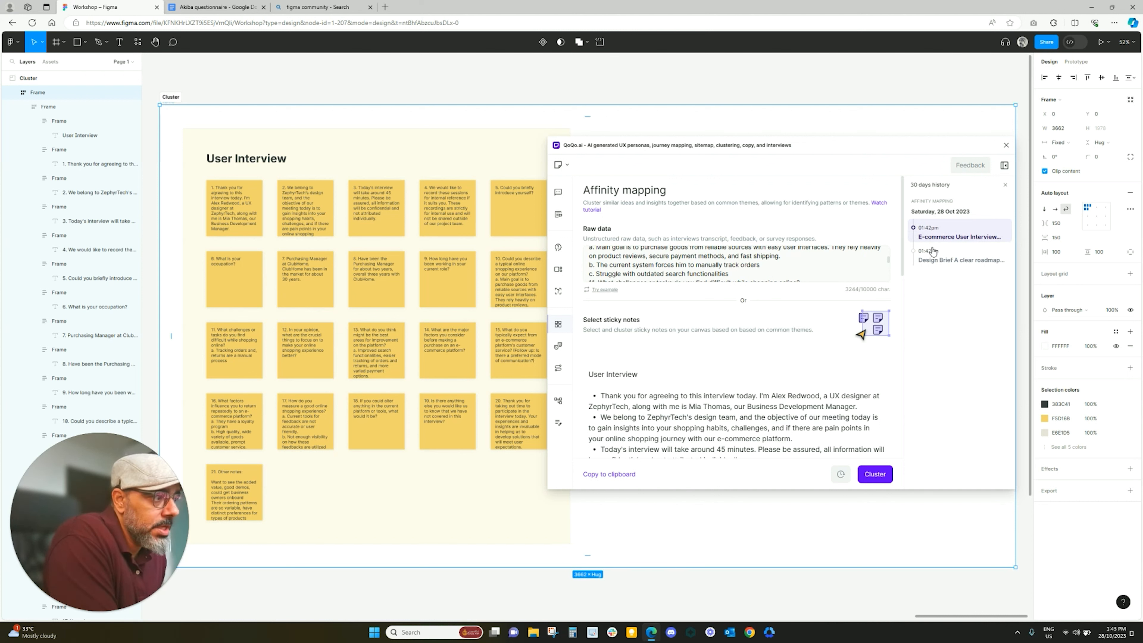
{"action": "left_click", "coordinate": [937, 234]}
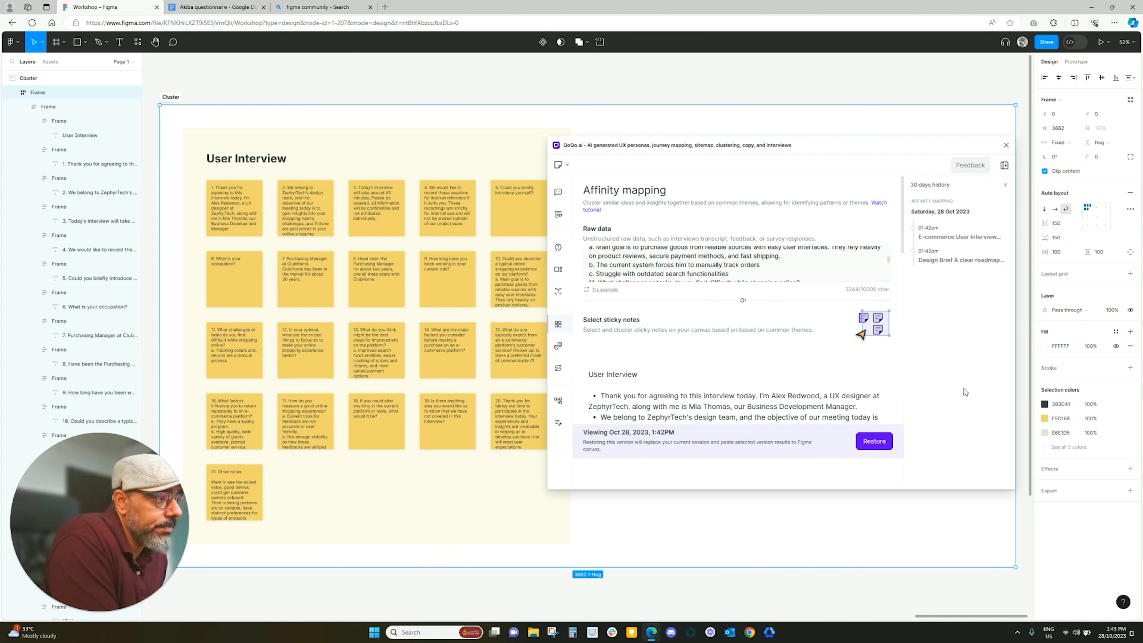
{"action": "left_click", "coordinate": [870, 443]}
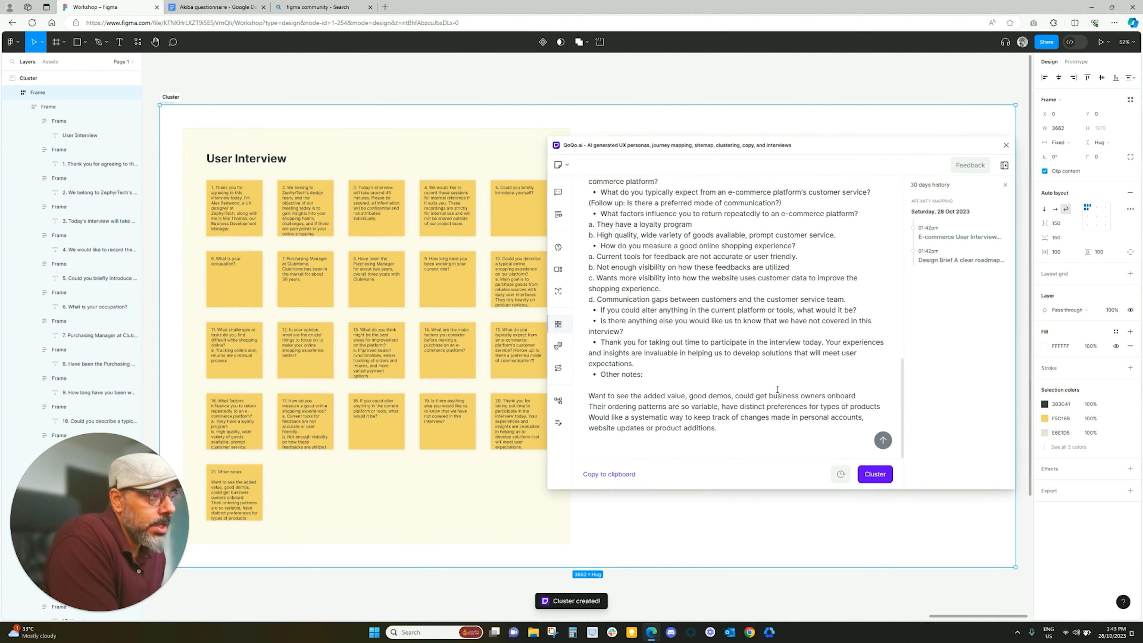
{"action": "scroll", "coordinate": [448, 412], "scroll_direction": "down", "scroll_amount": 5}
{"action": "scroll", "coordinate": [455, 402], "scroll_direction": "up", "scroll_amount": 5}
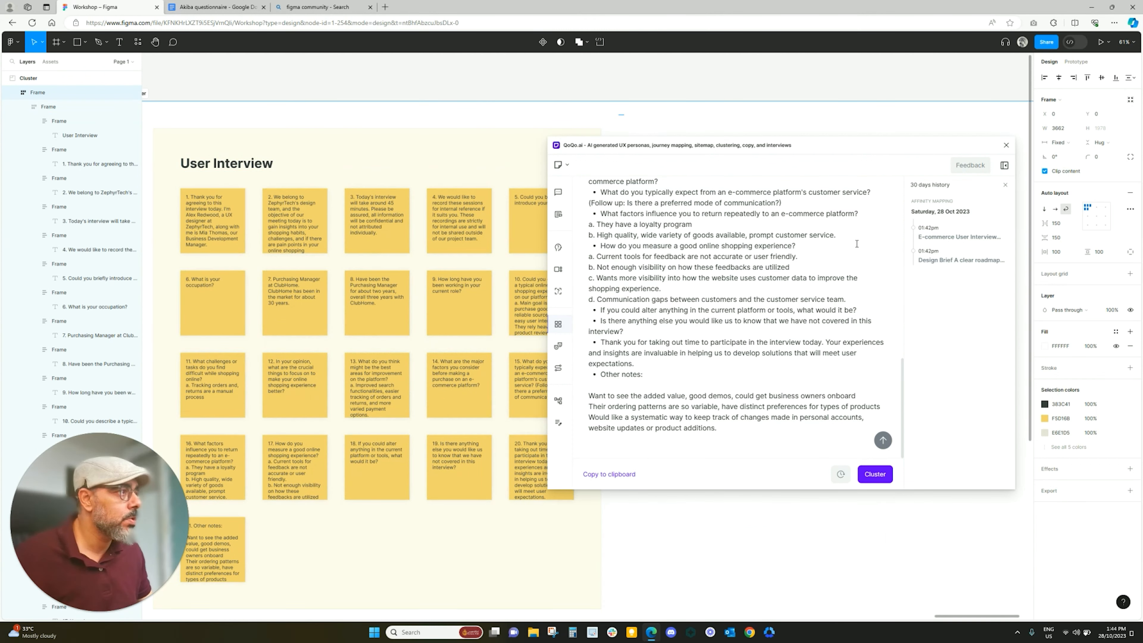
{"action": "left_click", "coordinate": [1005, 184]}
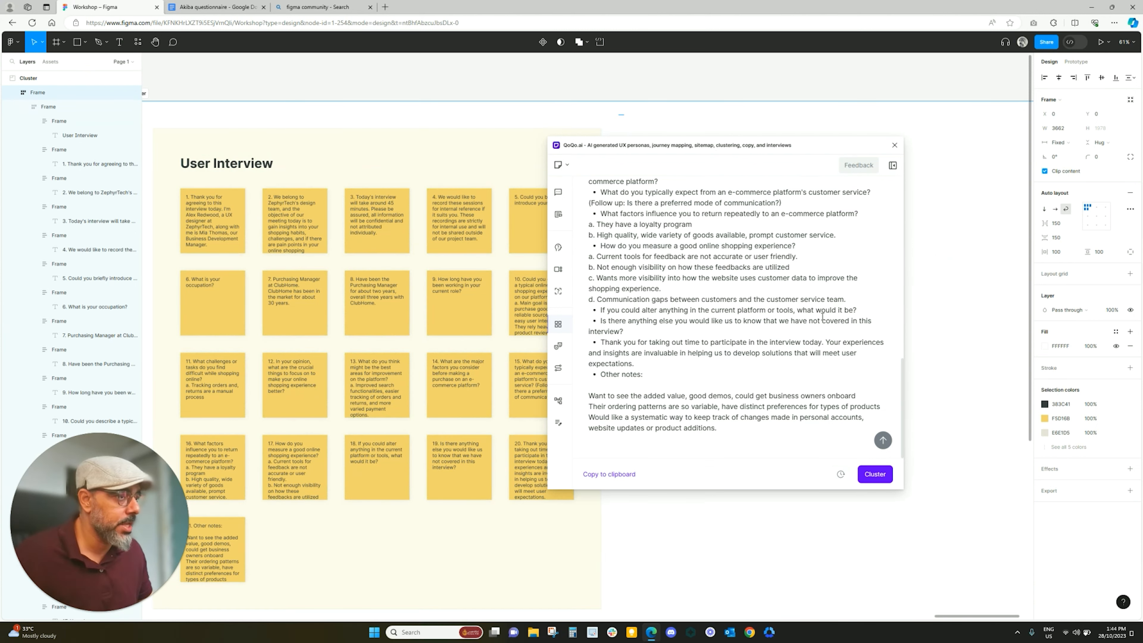
Step: View the whole restored cluster on the canvas and open the Persona tool
{"action": "scroll", "coordinate": [323, 322], "scroll_direction": "down", "scroll_amount": 5}
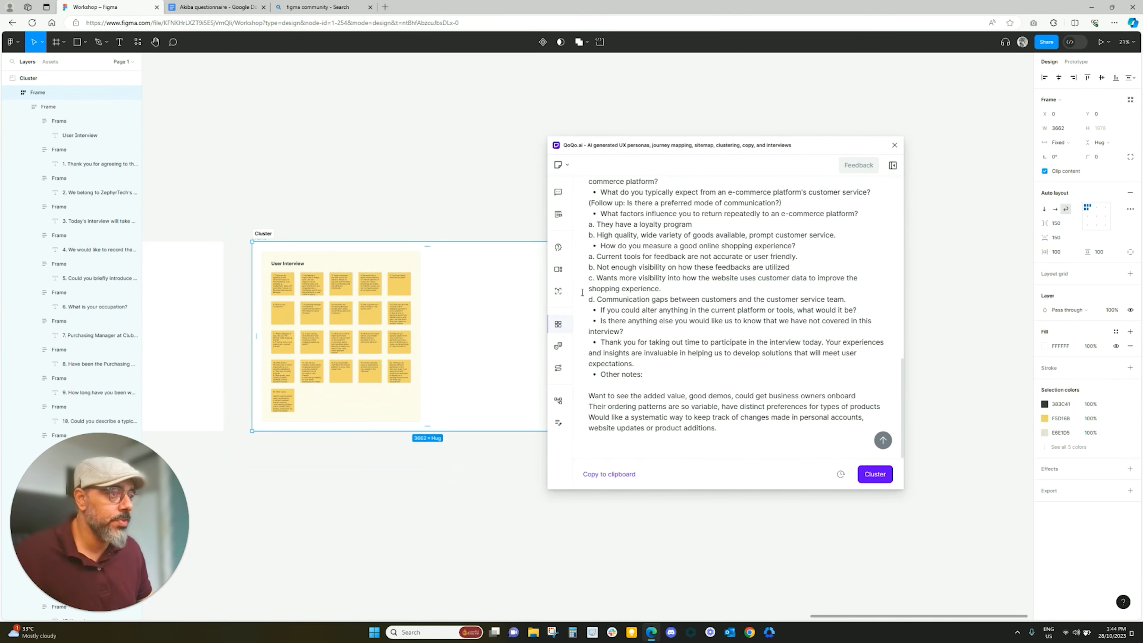
{"action": "left_click", "coordinate": [591, 351]}
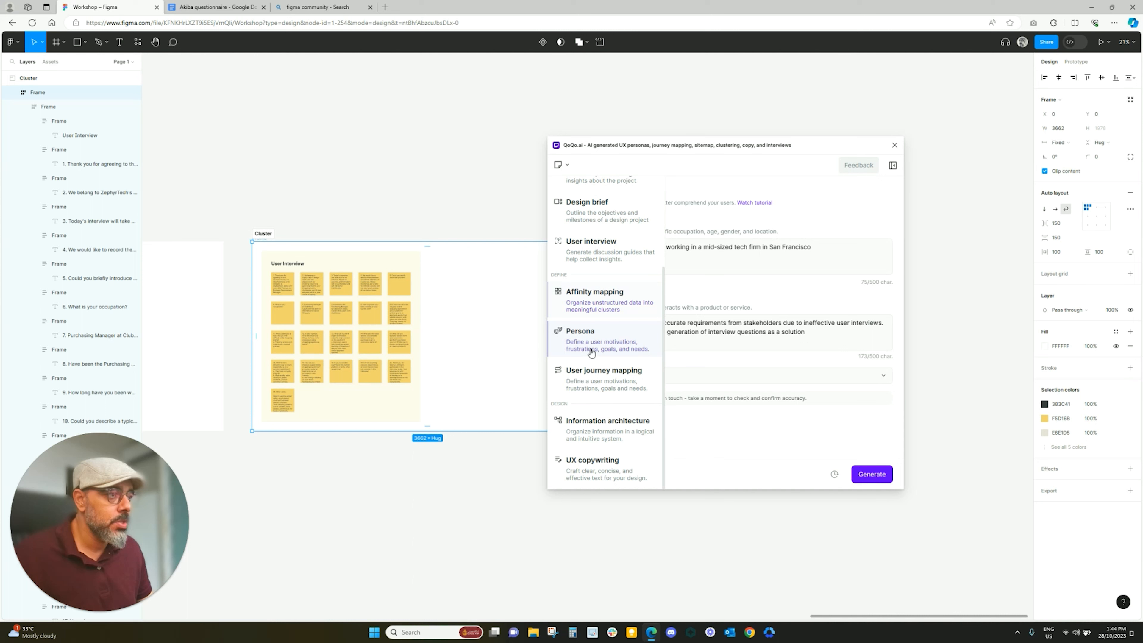
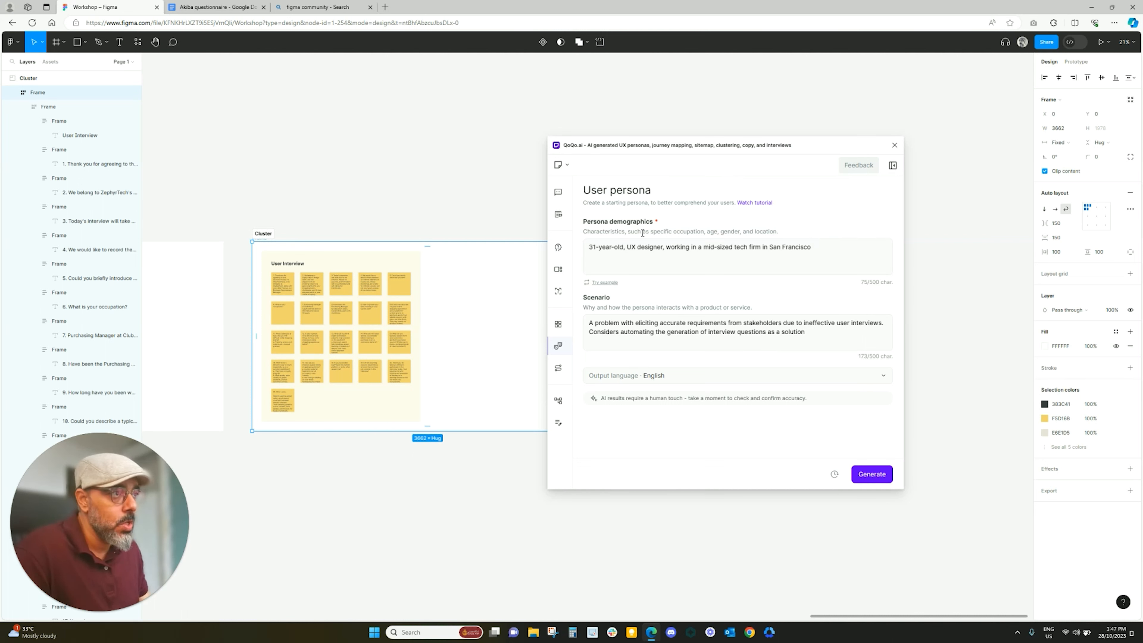
Step: Load another built-in example for the persona demographics and scenario, a 40-year-old Content Writer, and generate the user persona
{"action": "left_click_drag", "start_coordinate": [588, 247], "coordinate": [622, 250]}
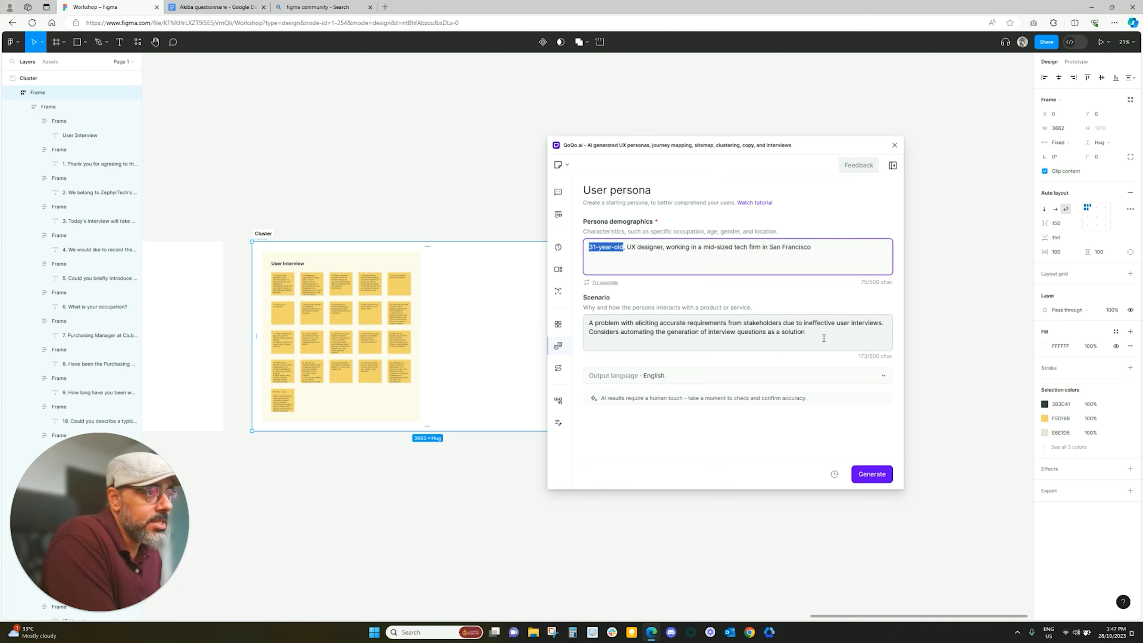
{"action": "left_click_drag", "start_coordinate": [824, 338], "coordinate": [726, 333]}
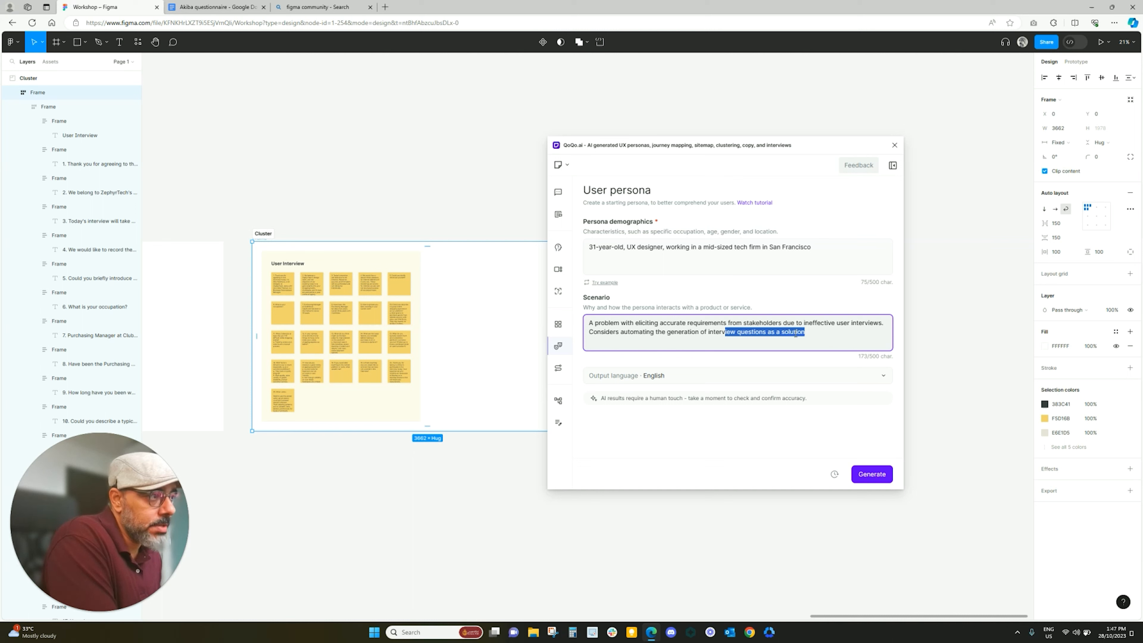
{"action": "left_click_drag", "start_coordinate": [796, 334], "coordinate": [824, 344]}
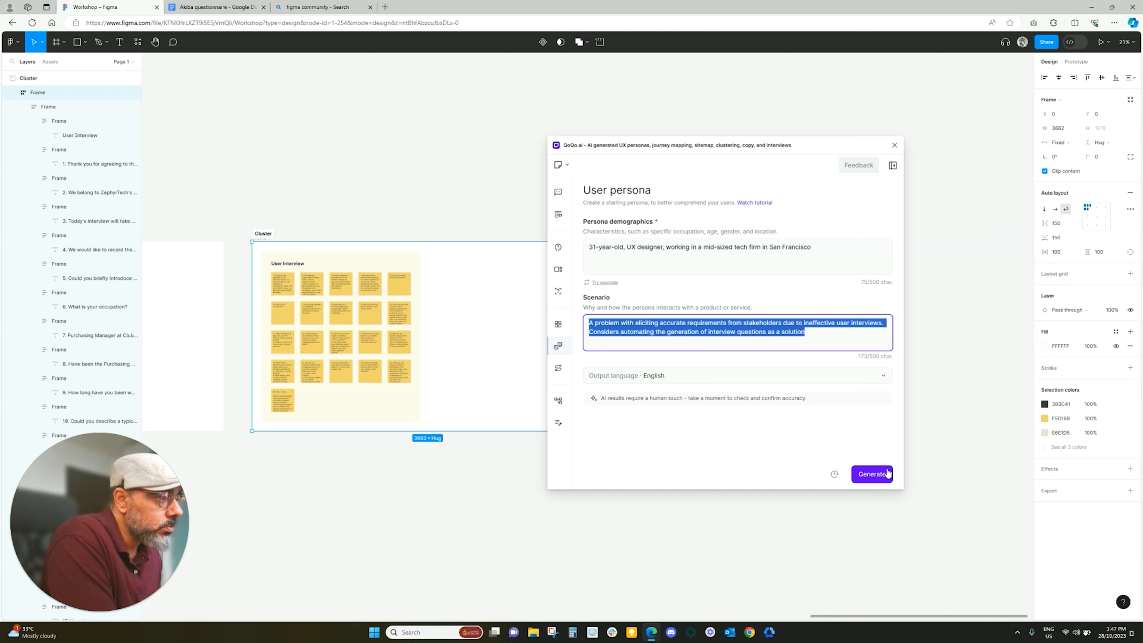
{"action": "left_click", "coordinate": [605, 283]}
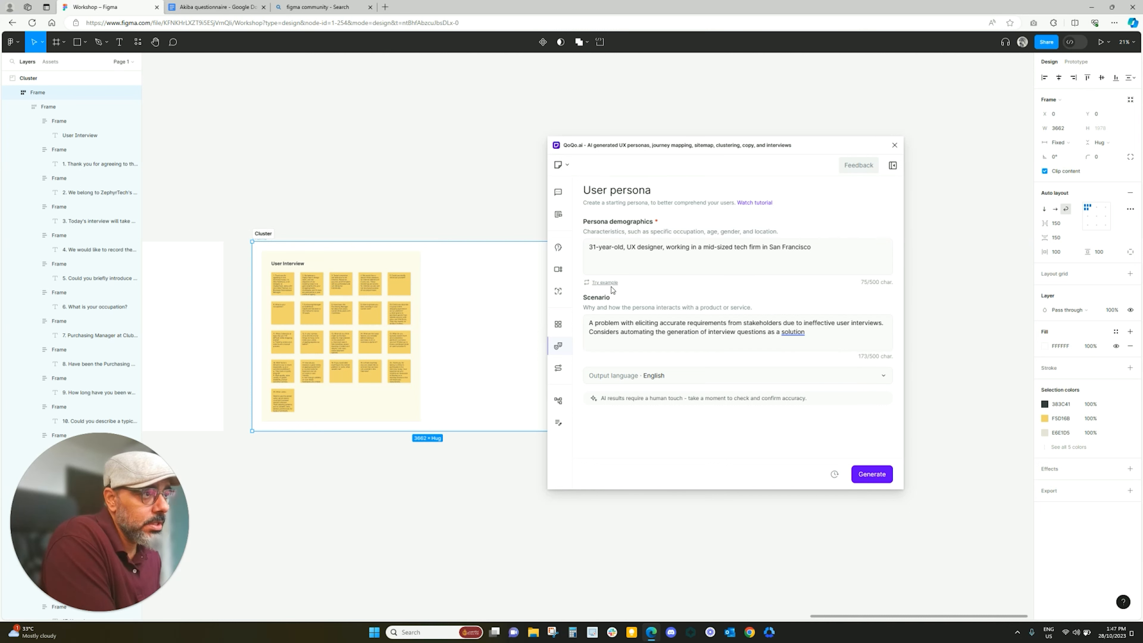
{"action": "left_click", "coordinate": [871, 473]}
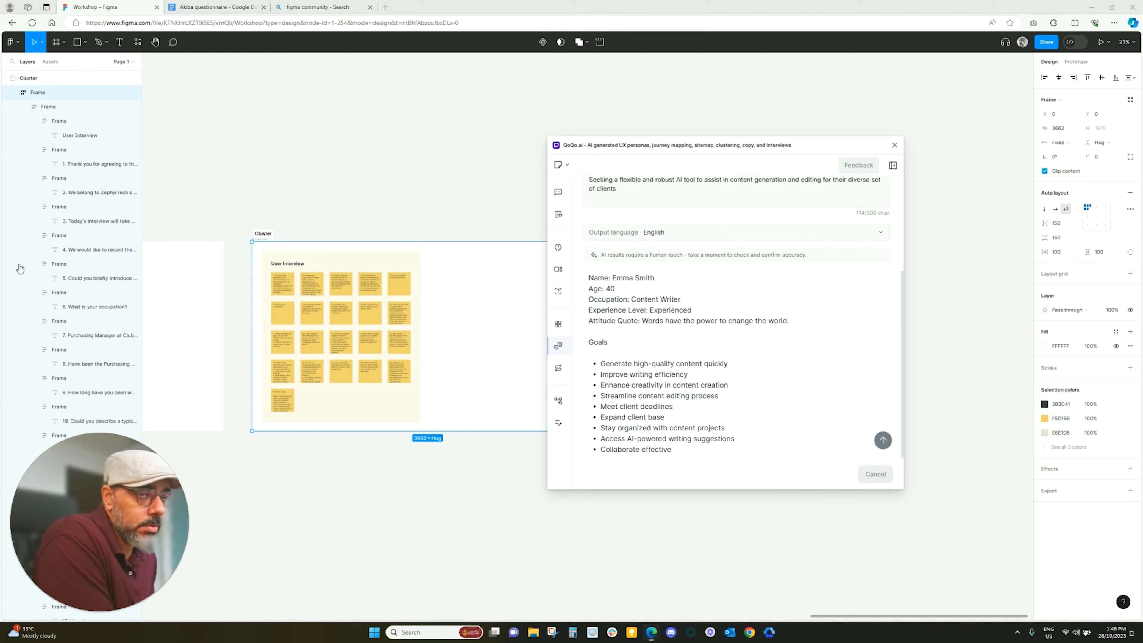
Step: Collapse the plugin form, move it off the generated persona and examine the persona's sections from User Goals down to Opportunities
{"action": "left_click", "coordinate": [892, 165]}
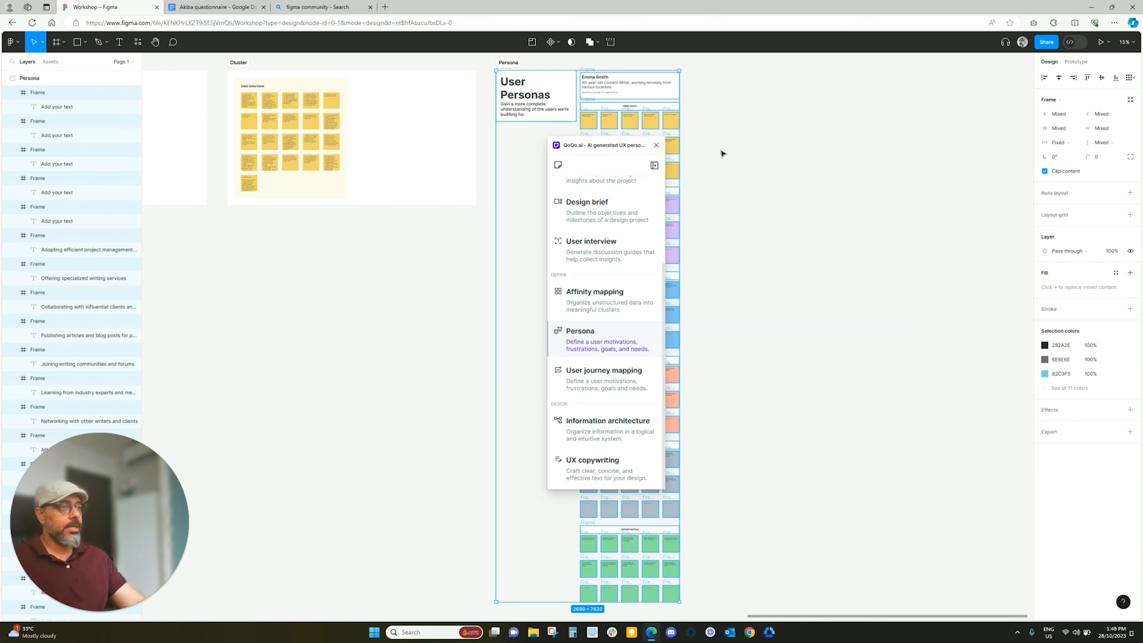
{"action": "left_click_drag", "start_coordinate": [630, 145], "coordinate": [399, 115]}
{"action": "scroll", "coordinate": [599, 108], "scroll_direction": "up", "scroll_amount": 5}
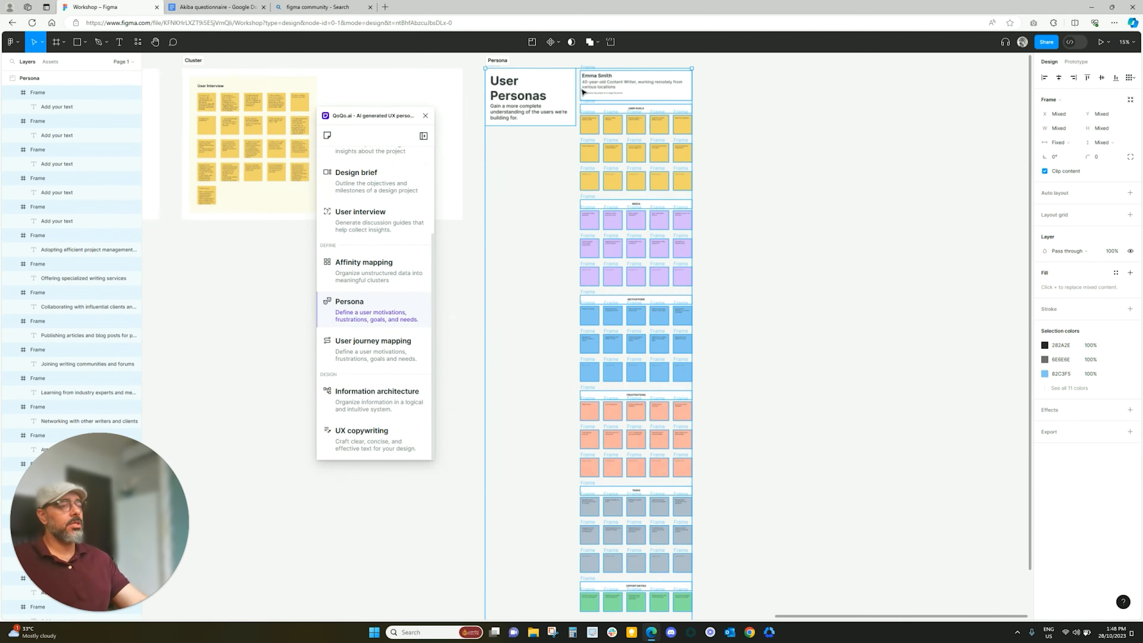
{"action": "scroll", "coordinate": [532, 144], "scroll_direction": "down", "scroll_amount": 3}
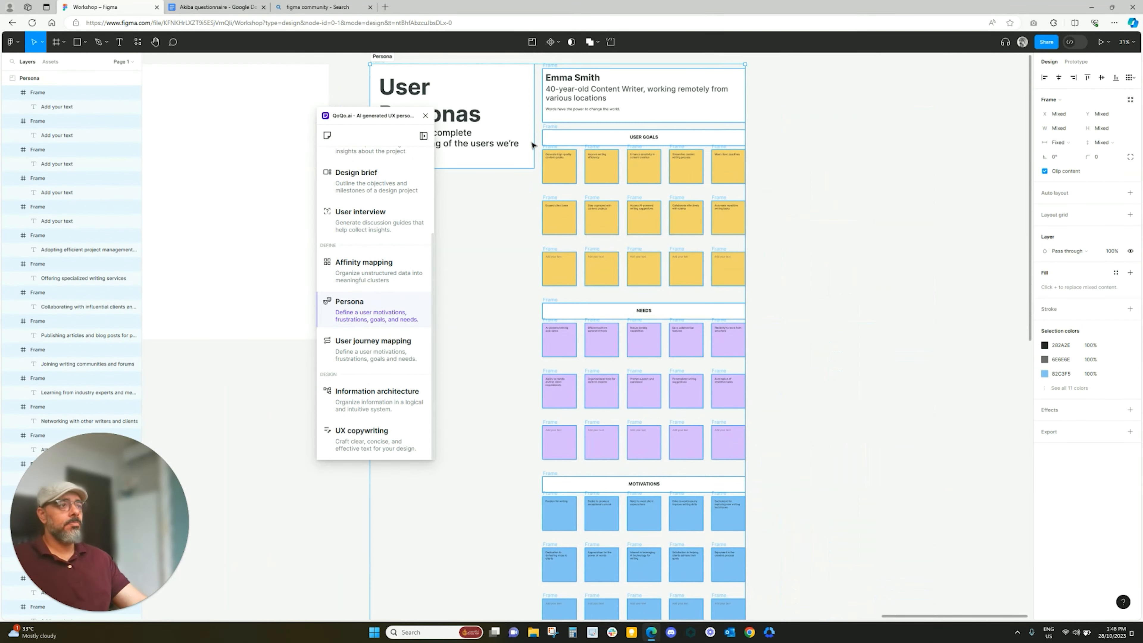
{"action": "scroll", "coordinate": [515, 226], "scroll_direction": "up", "scroll_amount": 2}
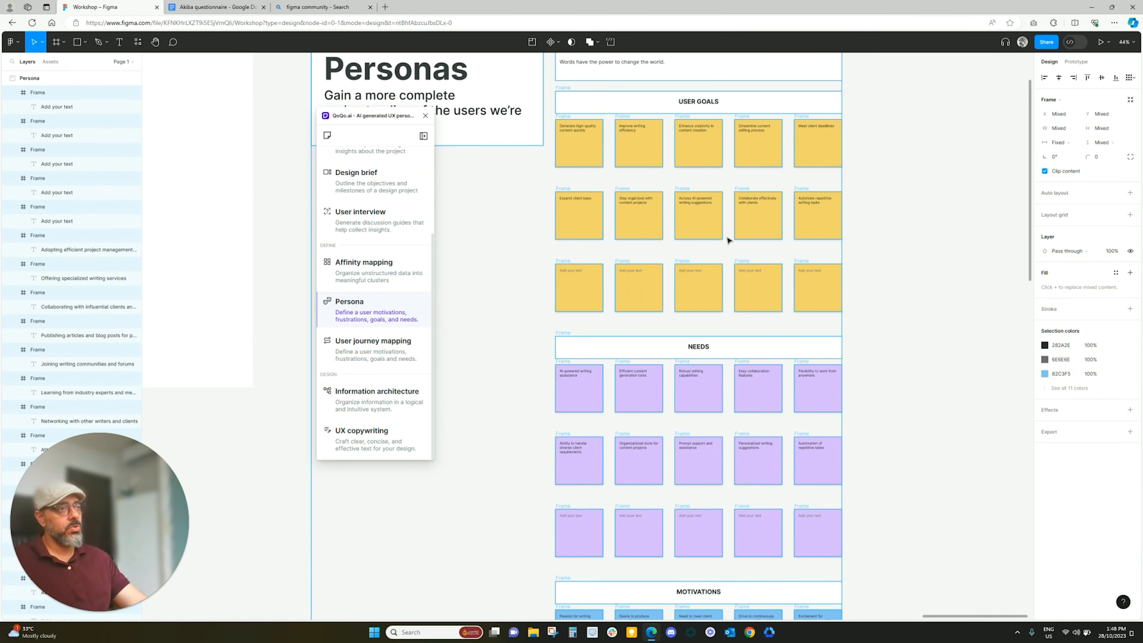
{"action": "scroll", "coordinate": [730, 240], "scroll_direction": "down", "scroll_amount": 5}
{"action": "scroll", "coordinate": [714, 409], "scroll_direction": "down", "scroll_amount": 13}
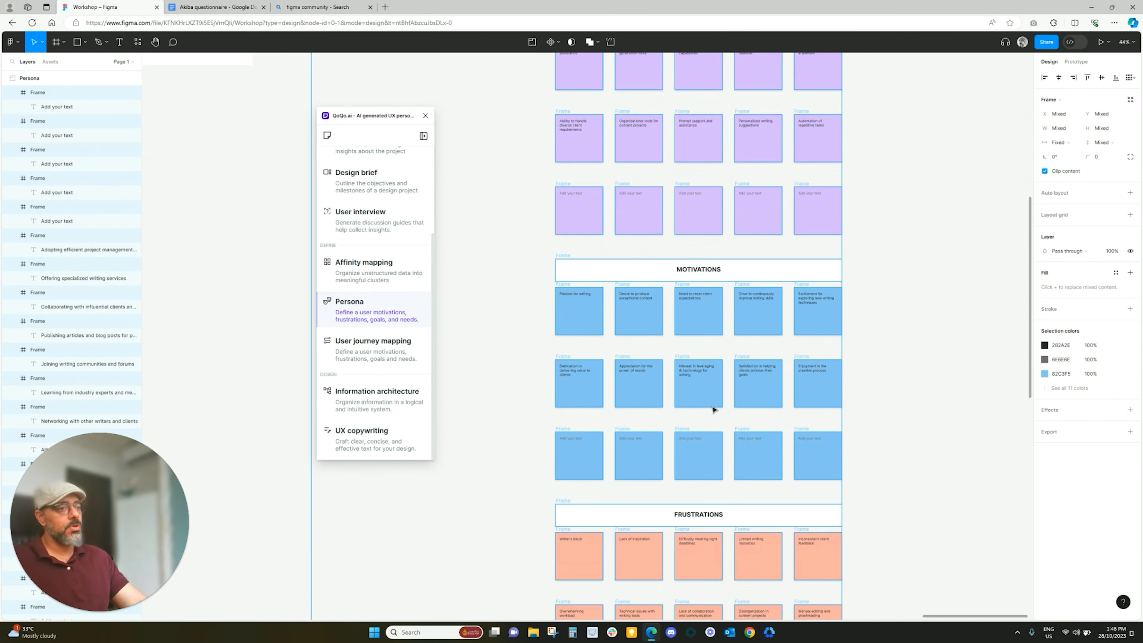
{"action": "scroll", "coordinate": [713, 410], "scroll_direction": "down", "scroll_amount": 4}
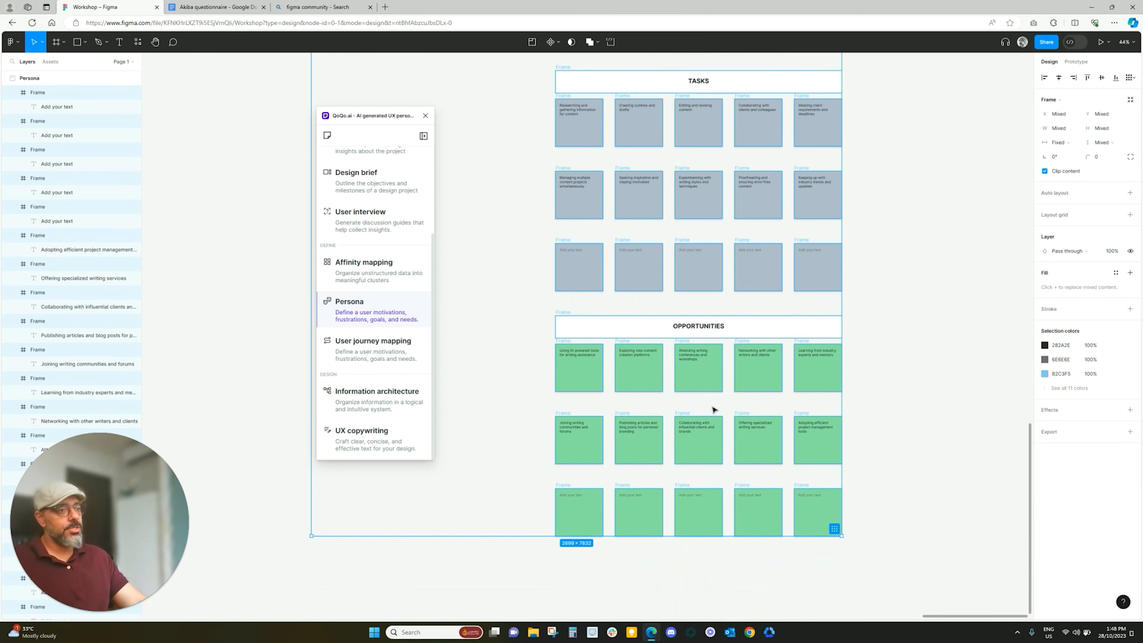
{"action": "left_click", "coordinate": [744, 331]}
{"action": "double_click", "coordinate": [712, 328]}
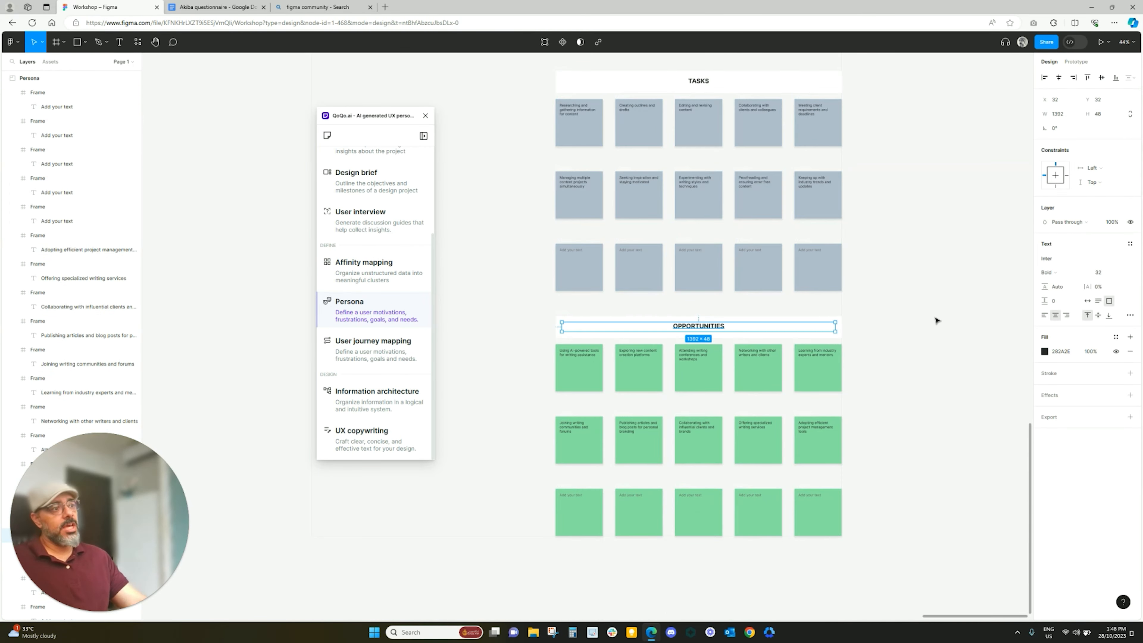
{"action": "left_click", "coordinate": [560, 317]}
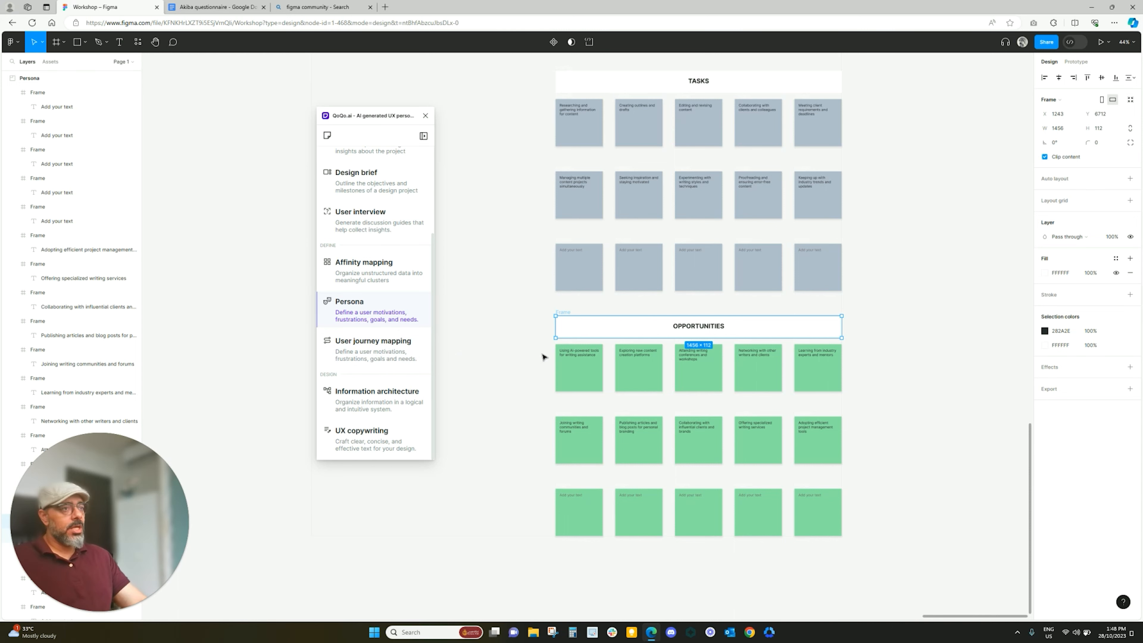
Step: Duplicate the Persona section twice, lining up the copies in a row beside the original
{"action": "scroll", "coordinate": [542, 357], "scroll_direction": "down", "scroll_amount": 10}
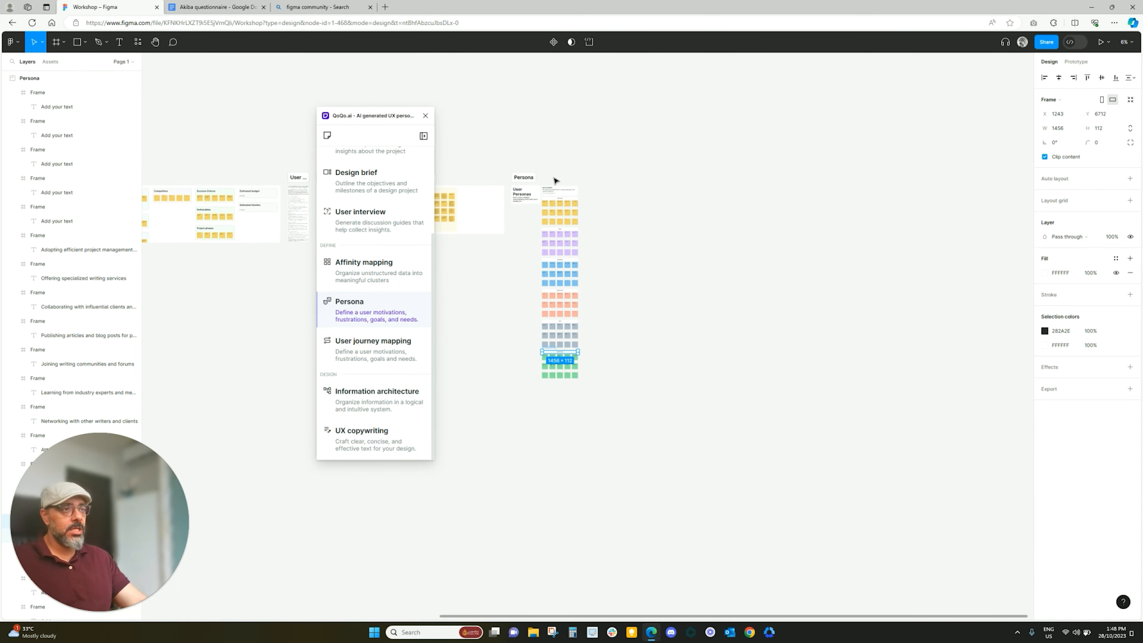
{"action": "left_click_drag", "start_coordinate": [526, 181], "coordinate": [704, 182]}
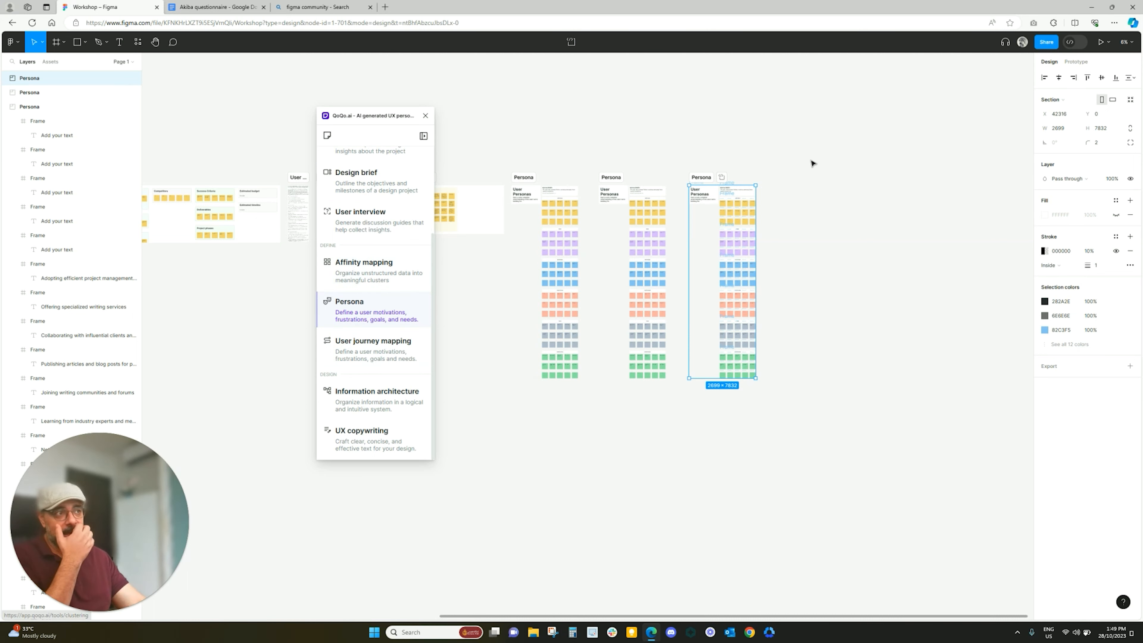
Step: Open Affinity mapping, load all three Persona sections as its raw data and keep the plugin form clear of them
{"action": "left_click", "coordinate": [357, 278]}
{"action": "left_click_drag", "start_coordinate": [604, 119], "coordinate": [407, 106]}
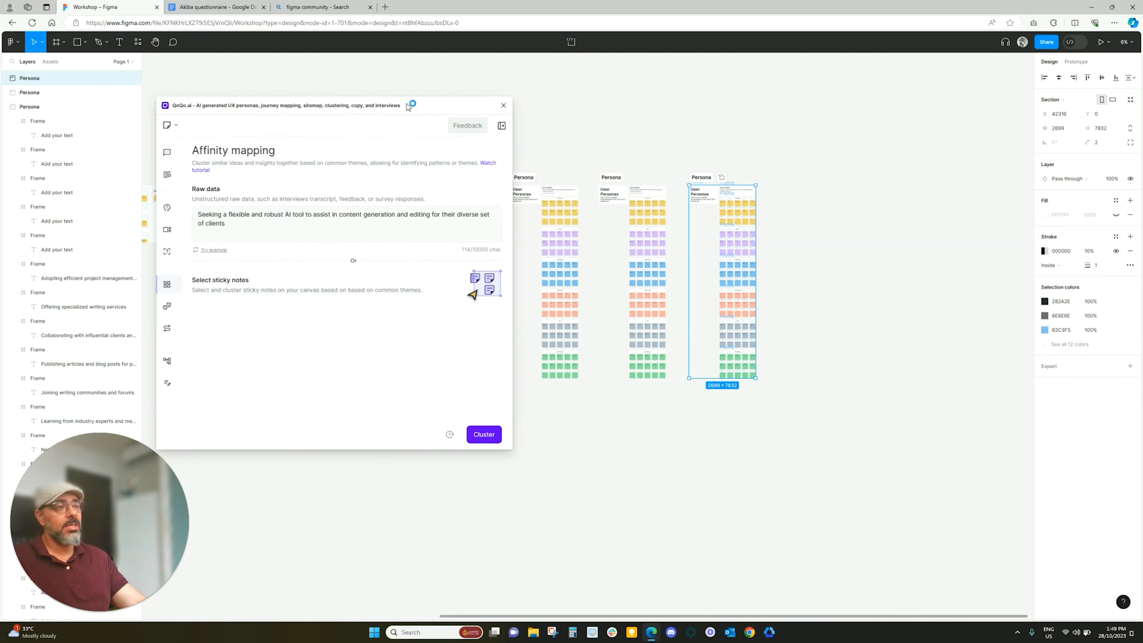
{"action": "left_click_drag", "start_coordinate": [799, 128], "coordinate": [510, 462]}
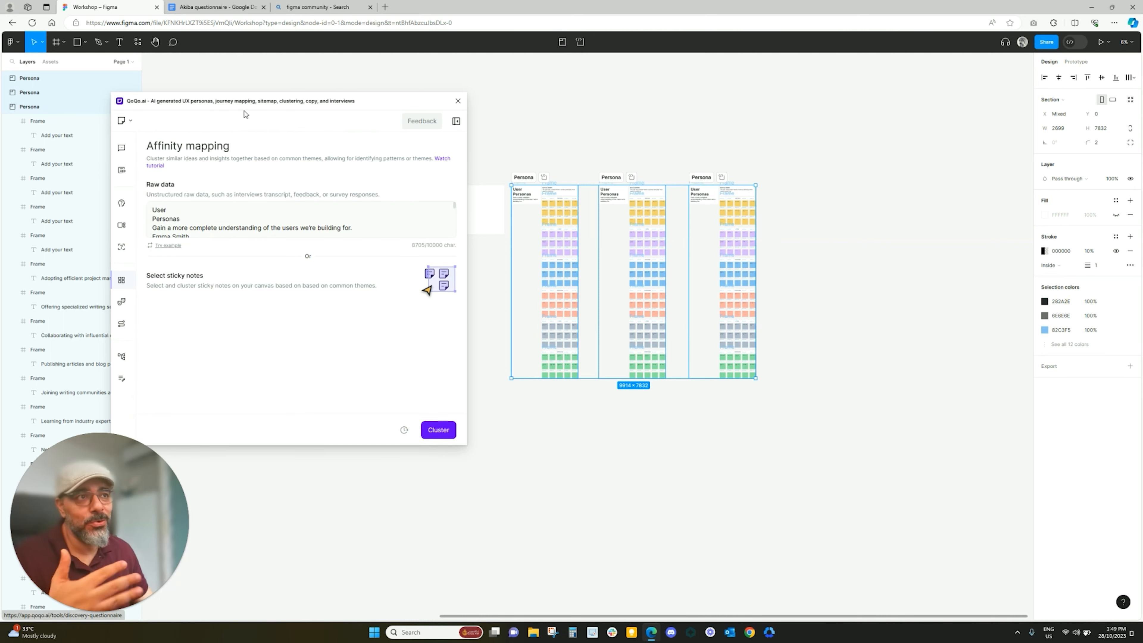
{"action": "left_click_drag", "start_coordinate": [247, 107], "coordinate": [335, 103]}
{"action": "mouse_move", "coordinate": [249, 251]}
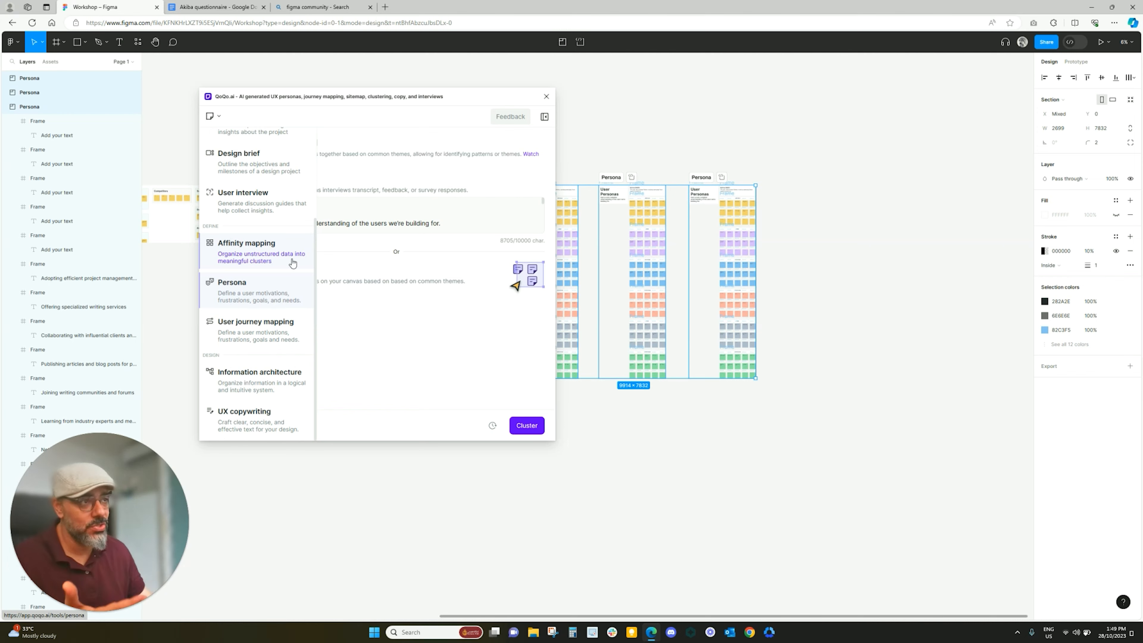
{"action": "left_click_drag", "start_coordinate": [459, 100], "coordinate": [358, 90]}
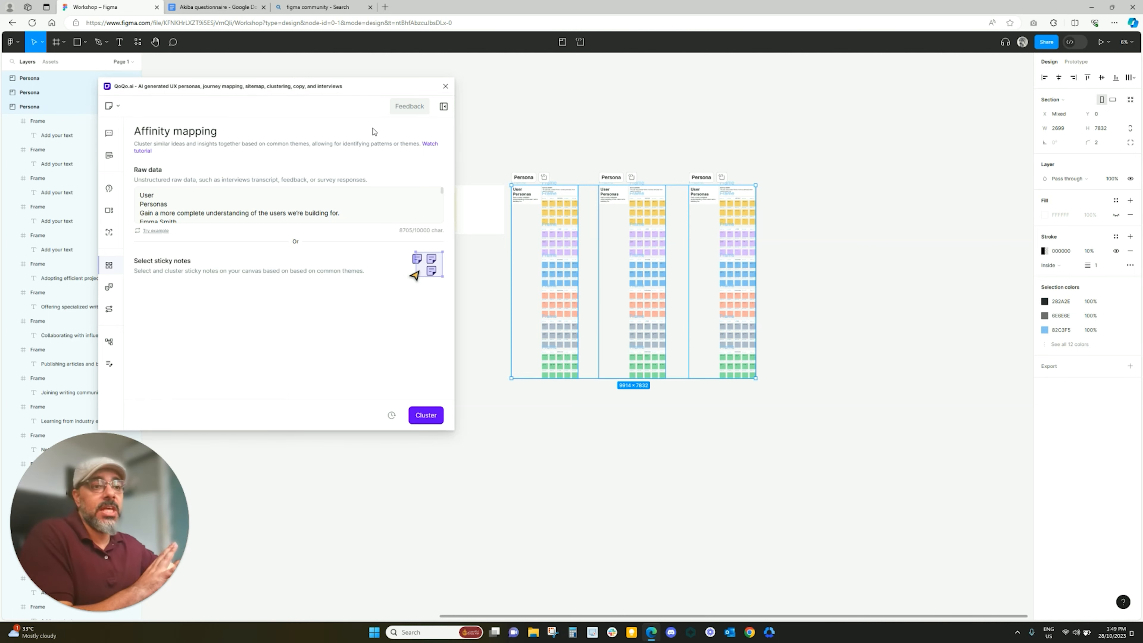
Step: Open User journey mapping and generate a journey map from the prefilled Content Writer demographics and AI tool scenario in English
{"action": "mouse_move", "coordinate": [106, 265]}
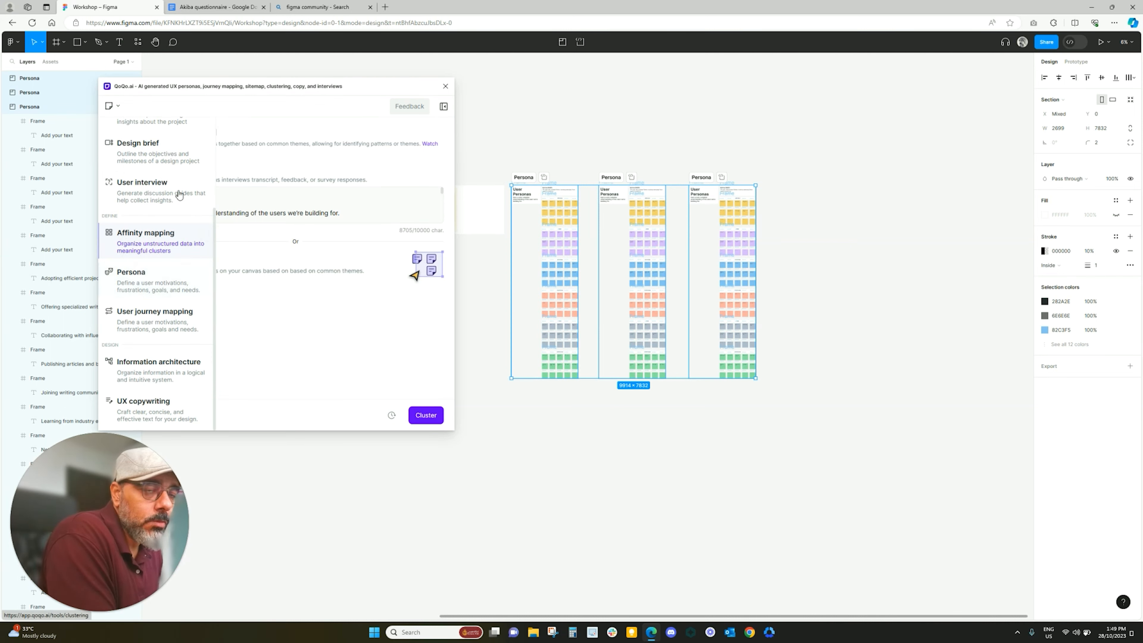
{"action": "left_click", "coordinate": [147, 316]}
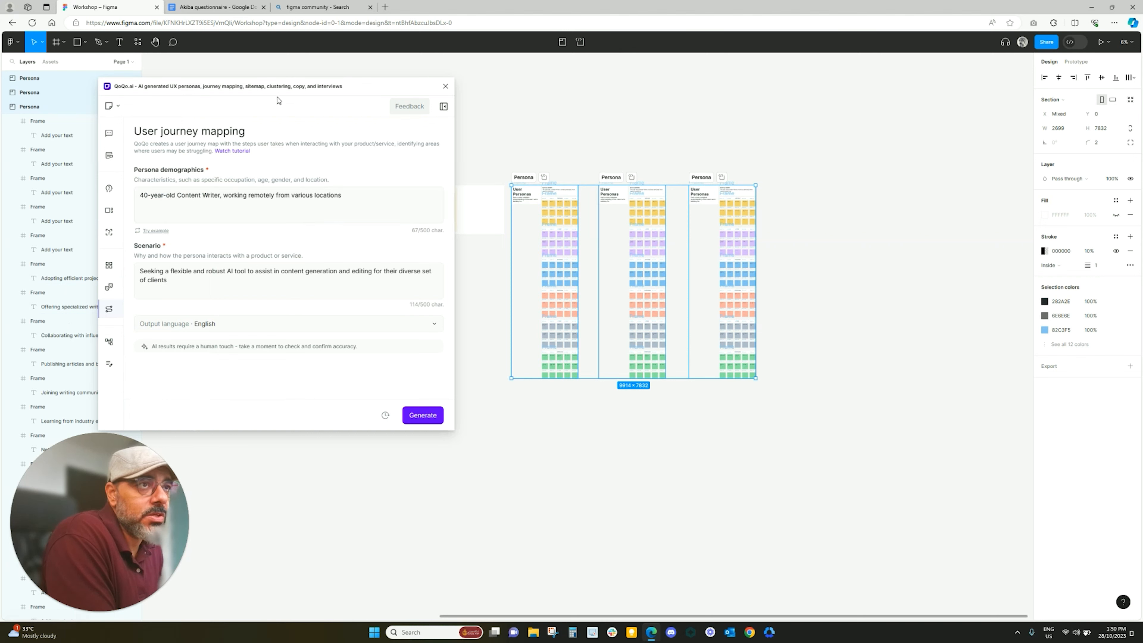
{"action": "left_click_drag", "start_coordinate": [278, 88], "coordinate": [349, 91]}
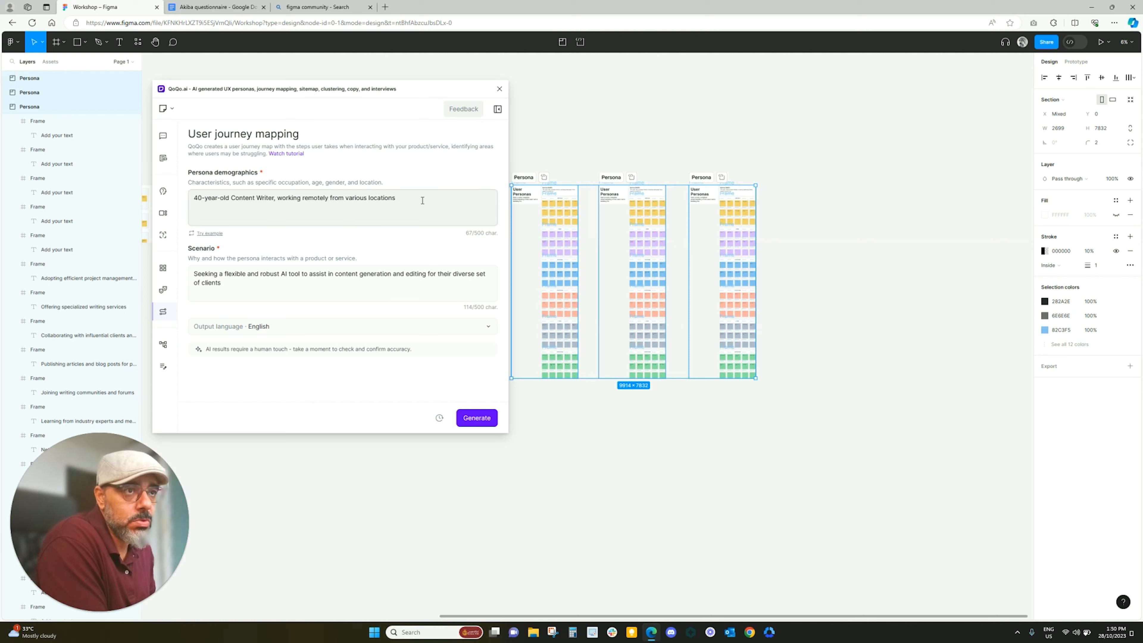
{"action": "left_click_drag", "start_coordinate": [422, 201], "coordinate": [191, 199]}
{"action": "left_click_drag", "start_coordinate": [252, 284], "coordinate": [192, 270]}
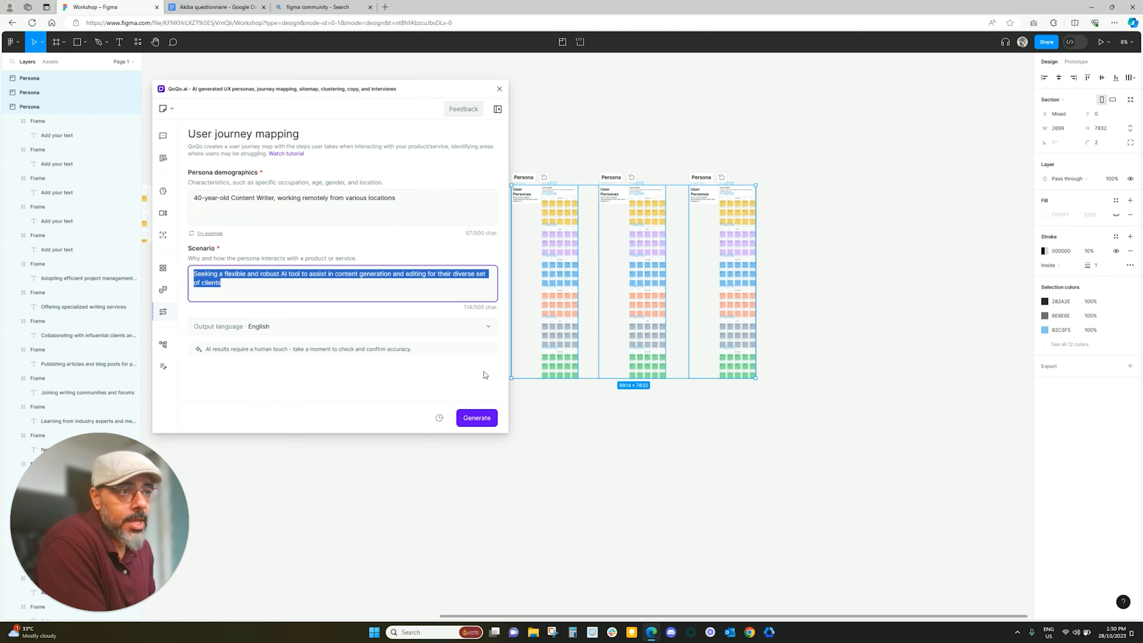
{"action": "left_click", "coordinate": [479, 418]}
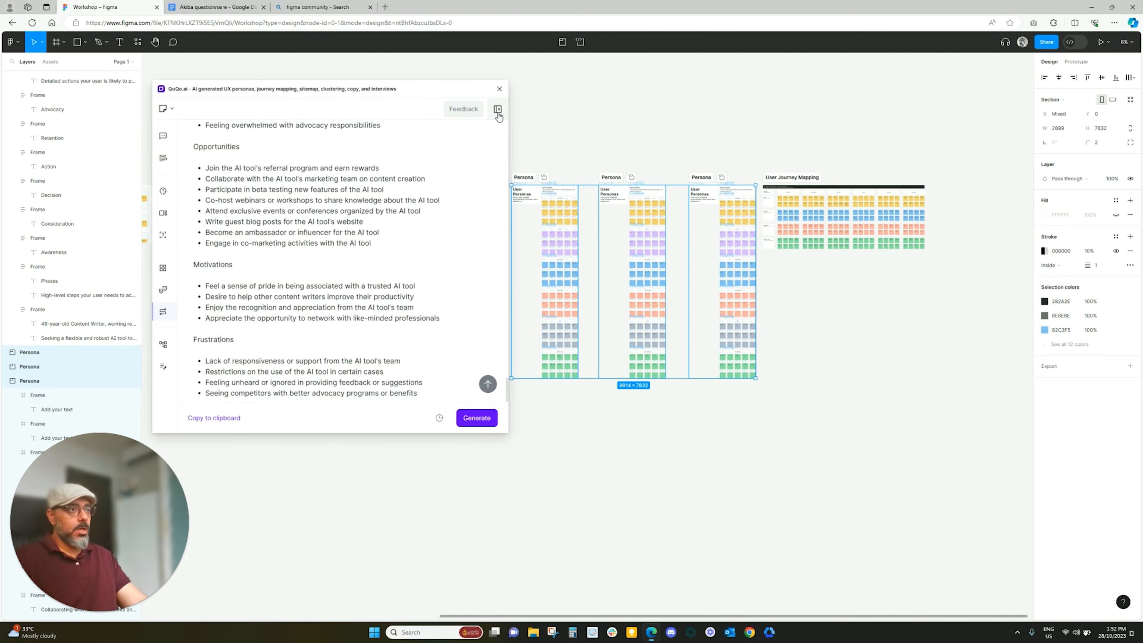
Step: Collapse the plugin form and examine the generated user journey map's phases, tasks, mindsets, pain points and opportunities
{"action": "left_click", "coordinate": [498, 109]}
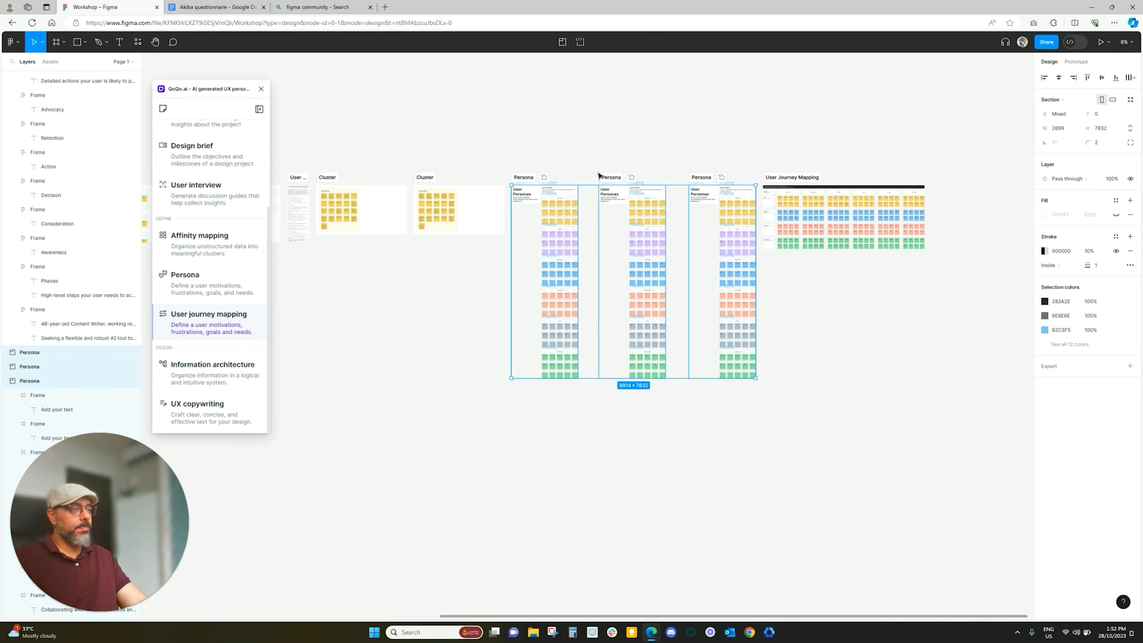
{"action": "scroll", "coordinate": [954, 206], "scroll_direction": "up", "scroll_amount": 5}
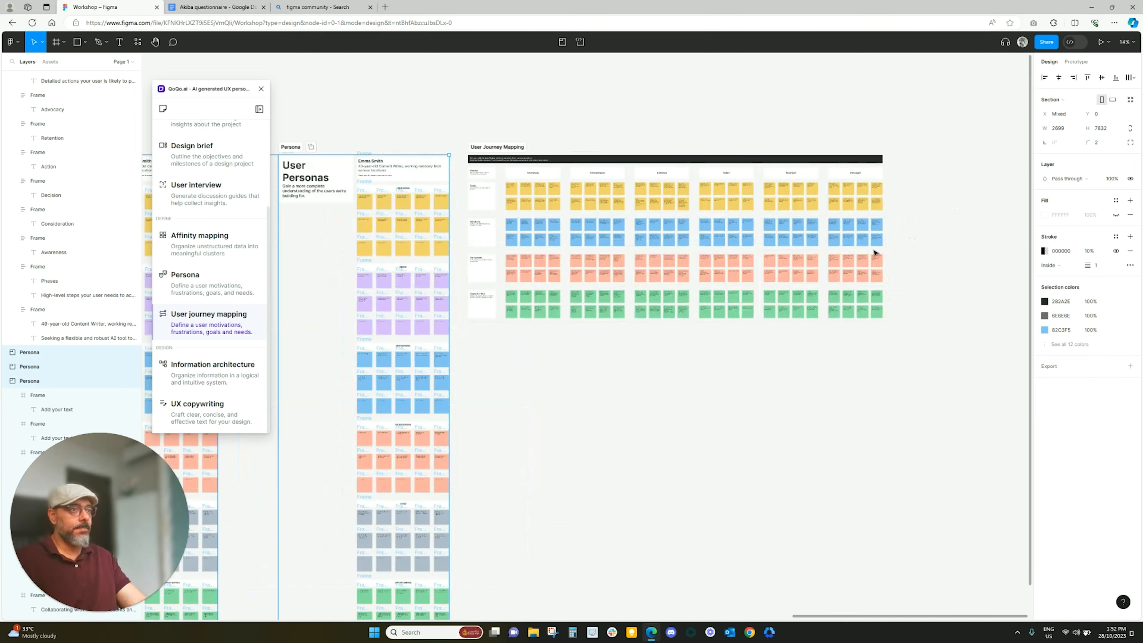
{"action": "scroll", "coordinate": [830, 262], "scroll_direction": "up", "scroll_amount": 1}
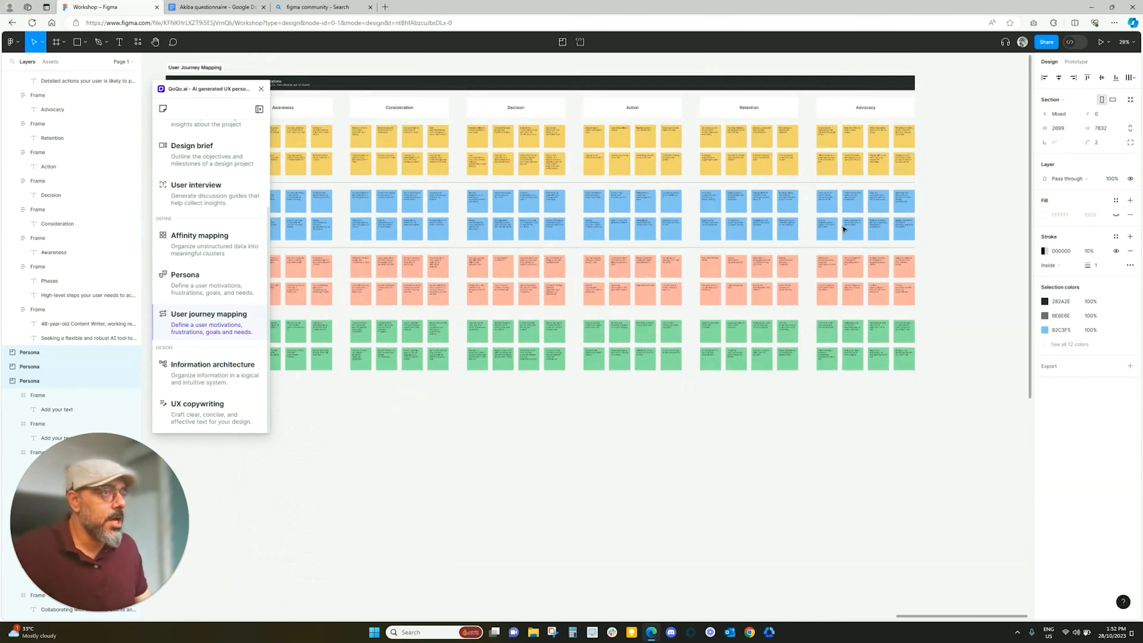
{"action": "scroll", "coordinate": [484, 160], "scroll_direction": "up", "scroll_amount": 4}
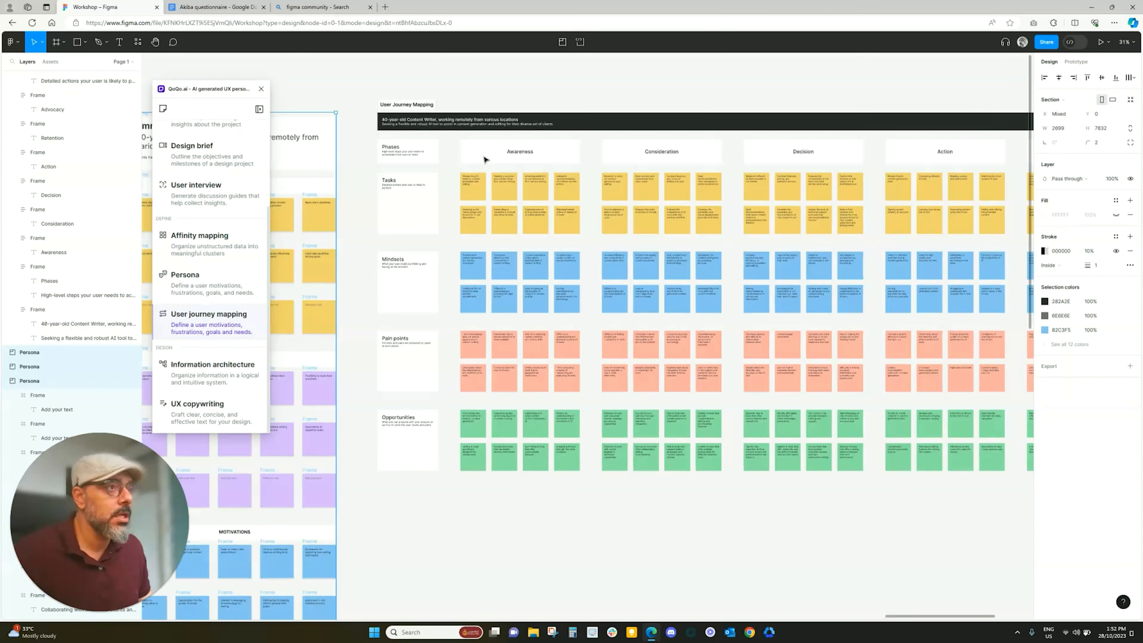
{"action": "scroll", "coordinate": [441, 93], "scroll_direction": "up", "scroll_amount": 2}
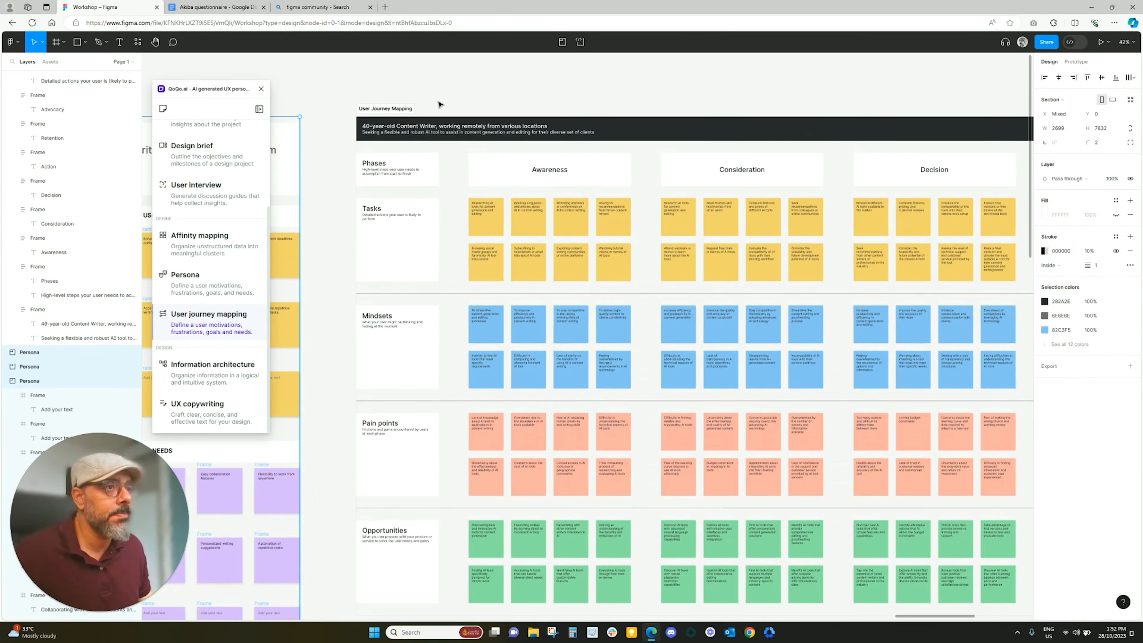
{"action": "scroll", "coordinate": [446, 128], "scroll_direction": "up", "scroll_amount": 1}
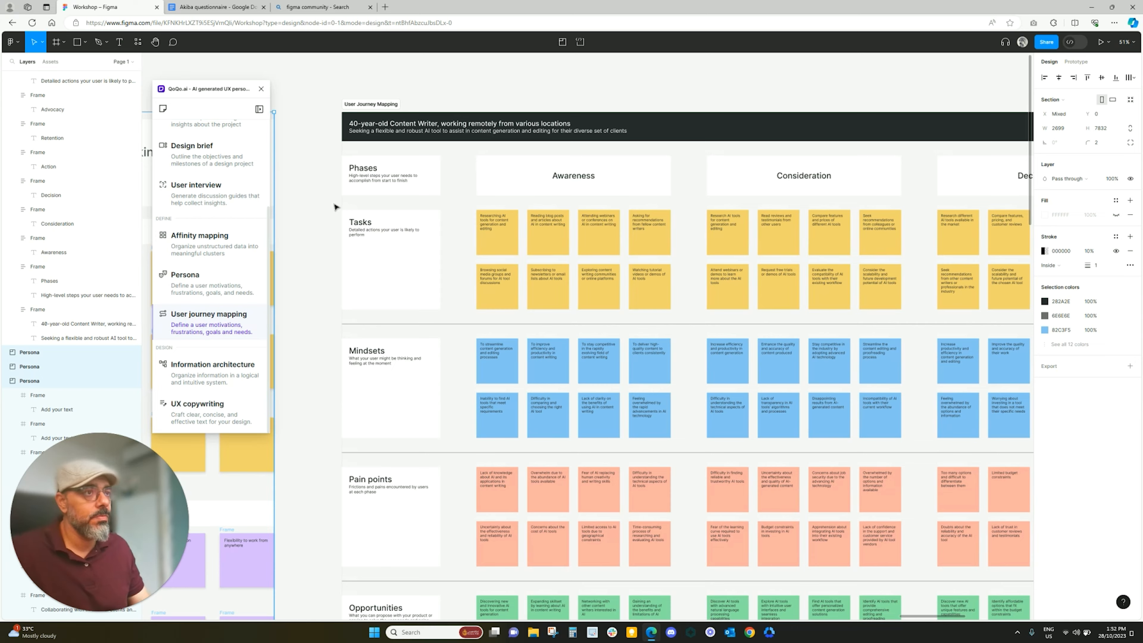
{"action": "scroll", "coordinate": [335, 207], "scroll_direction": "down", "scroll_amount": 5}
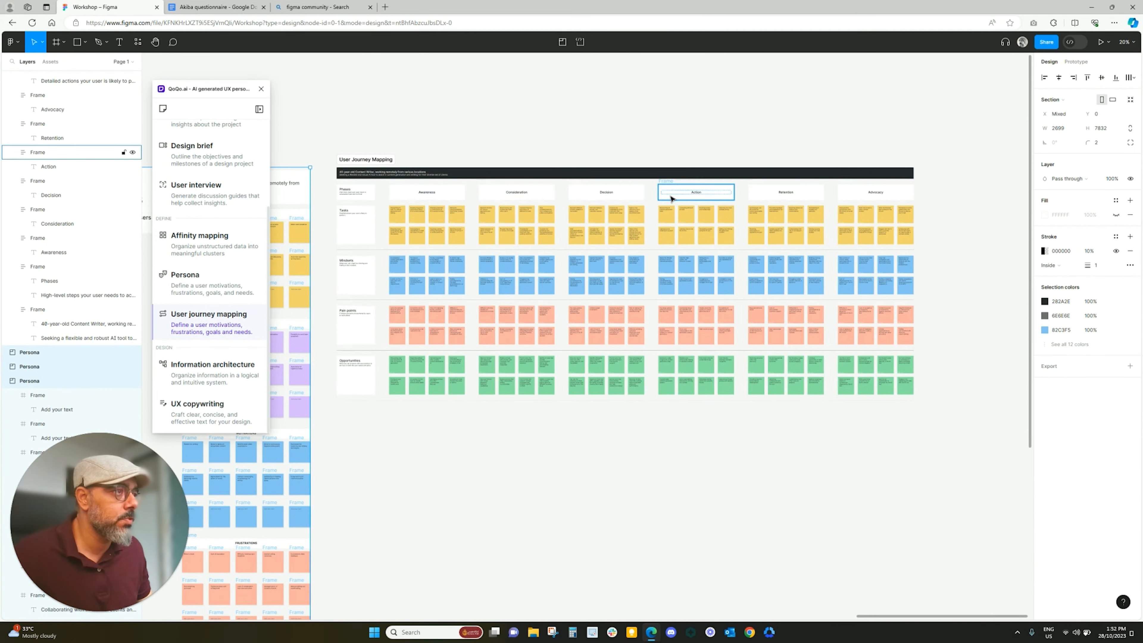
{"action": "scroll", "coordinate": [468, 178], "scroll_direction": "up", "scroll_amount": 3}
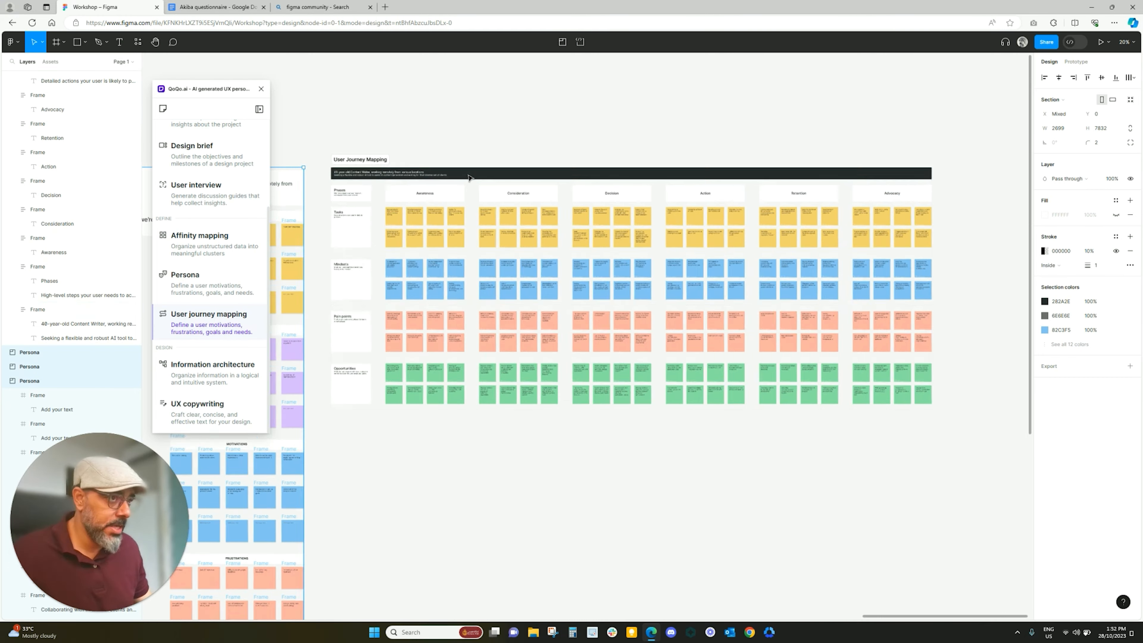
{"action": "scroll", "coordinate": [508, 237], "scroll_direction": "down", "scroll_amount": 3}
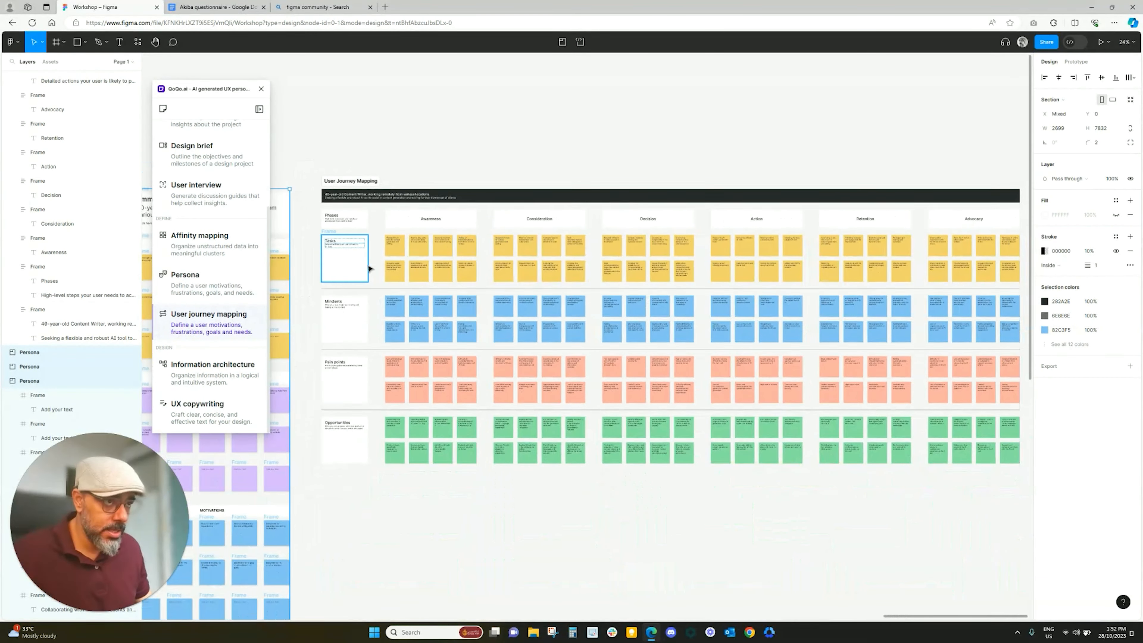
{"action": "scroll", "coordinate": [355, 266], "scroll_direction": "up", "scroll_amount": 2}
{"action": "scroll", "coordinate": [319, 272], "scroll_direction": "up", "scroll_amount": 2}
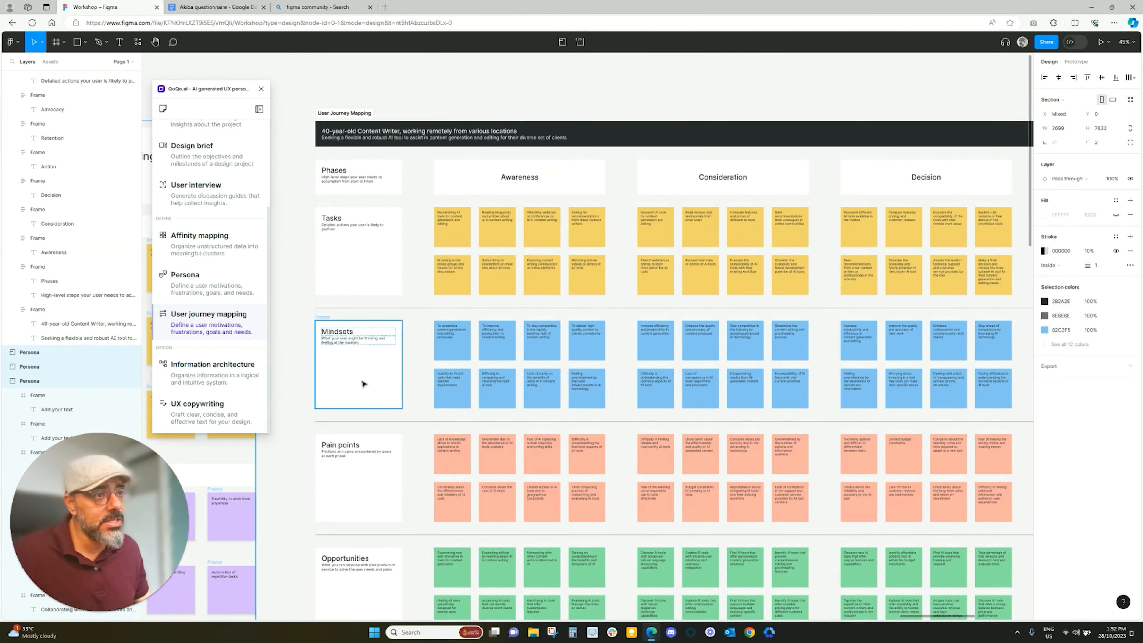
Step: Examine the user journey map's lower rows, zooming in on the Opportunities notes under the Awareness phase
{"action": "scroll", "coordinate": [364, 384], "scroll_direction": "down", "scroll_amount": 1}
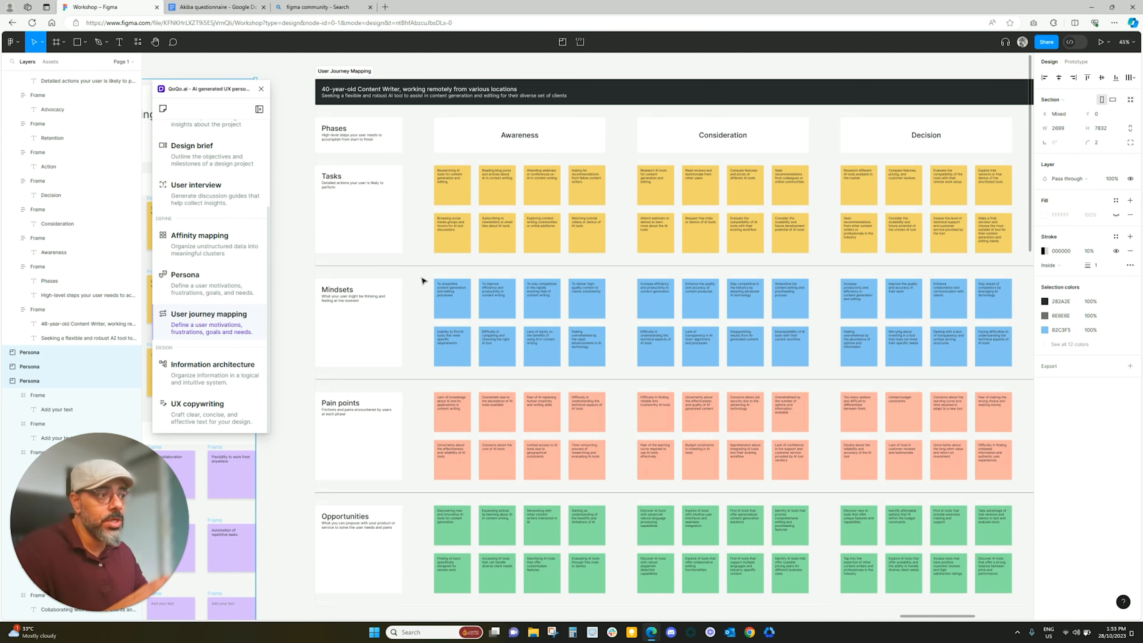
{"action": "scroll", "coordinate": [766, 319], "scroll_direction": "down", "scroll_amount": 4}
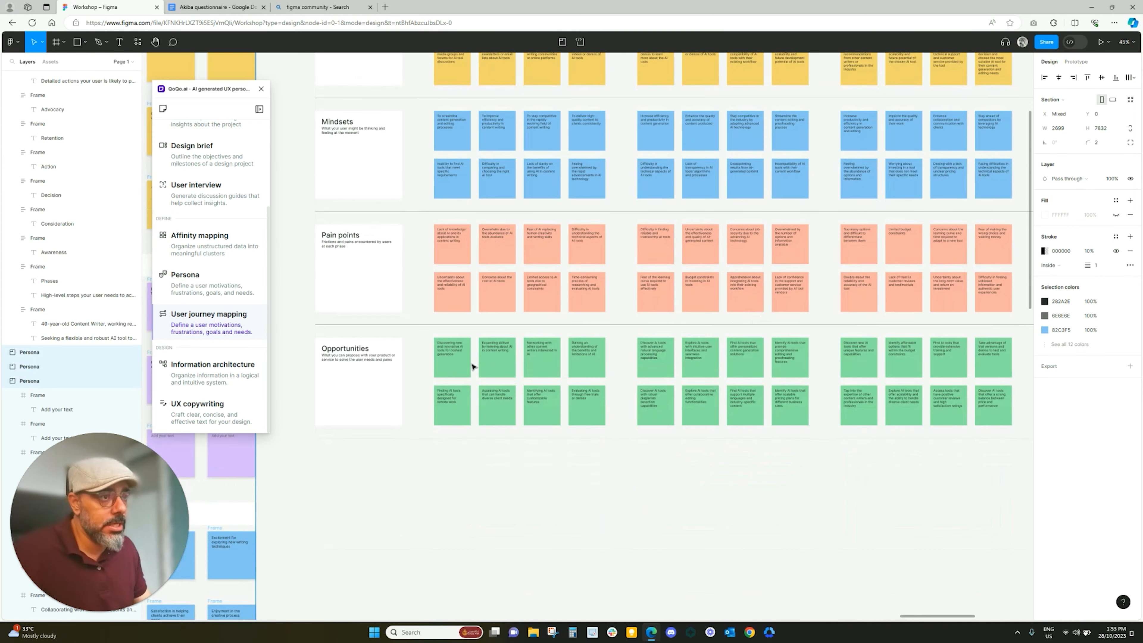
{"action": "scroll", "coordinate": [445, 377], "scroll_direction": "up", "scroll_amount": 5}
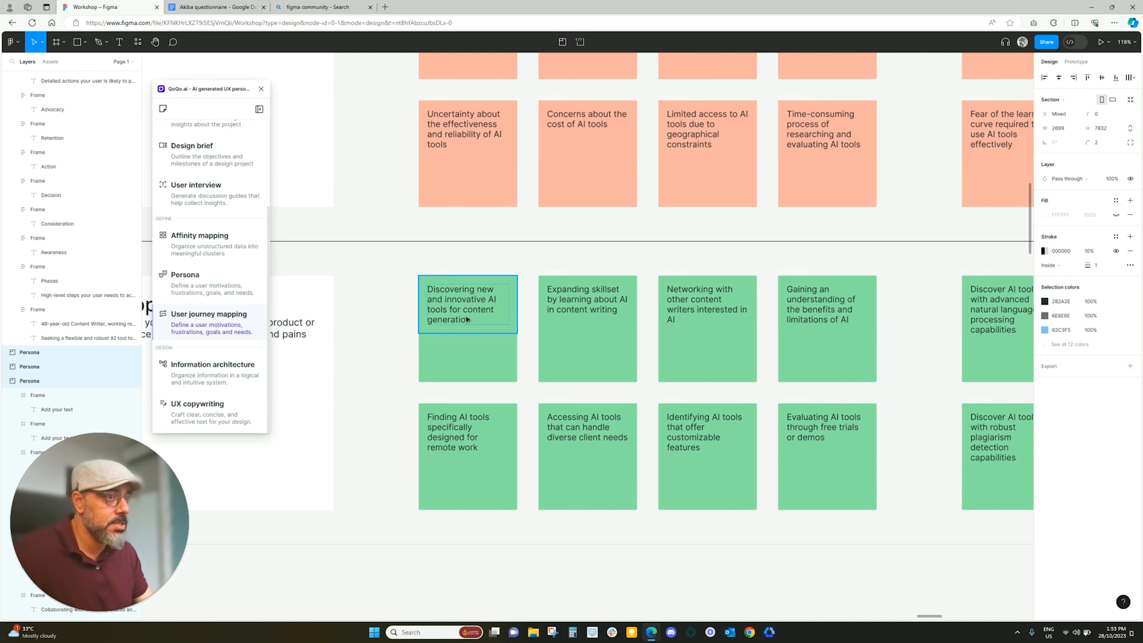
{"action": "scroll", "coordinate": [495, 353], "scroll_direction": "down", "scroll_amount": 3}
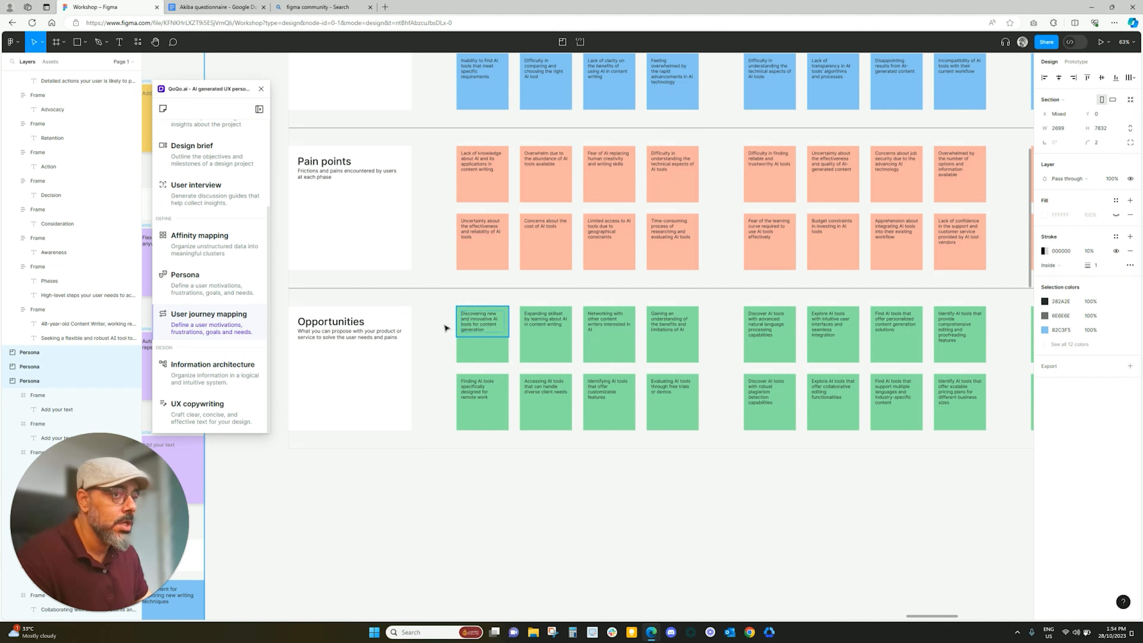
Step: Open the Information architecture tool and check its prefilled Application/Use and Persona demographics text
{"action": "left_click", "coordinate": [201, 381]}
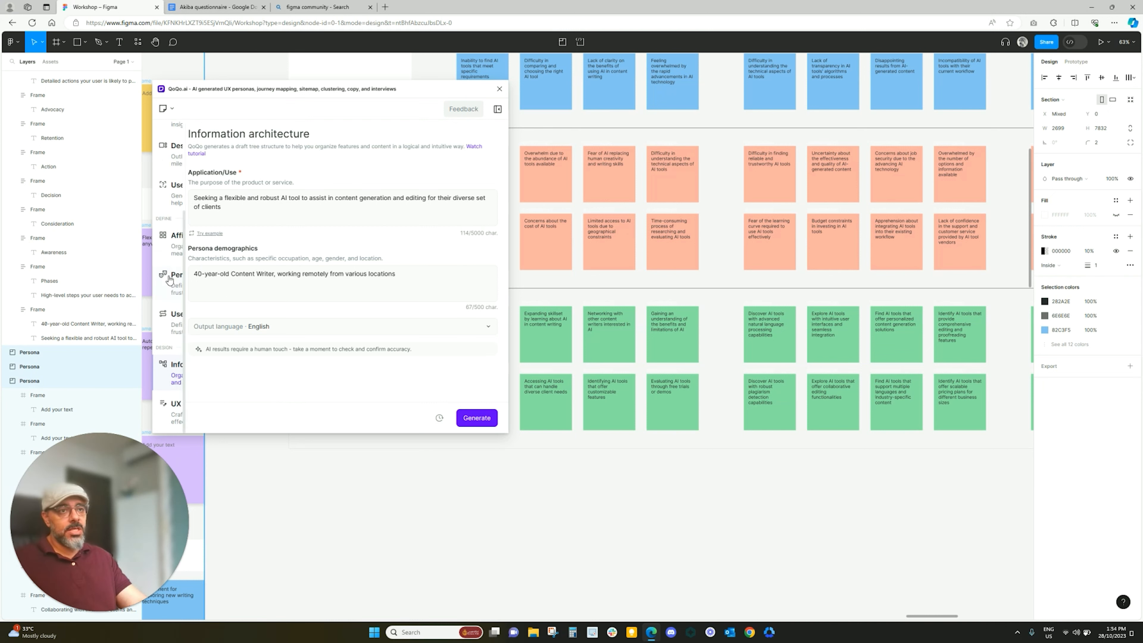
{"action": "left_click_drag", "start_coordinate": [396, 274], "coordinate": [193, 273]}
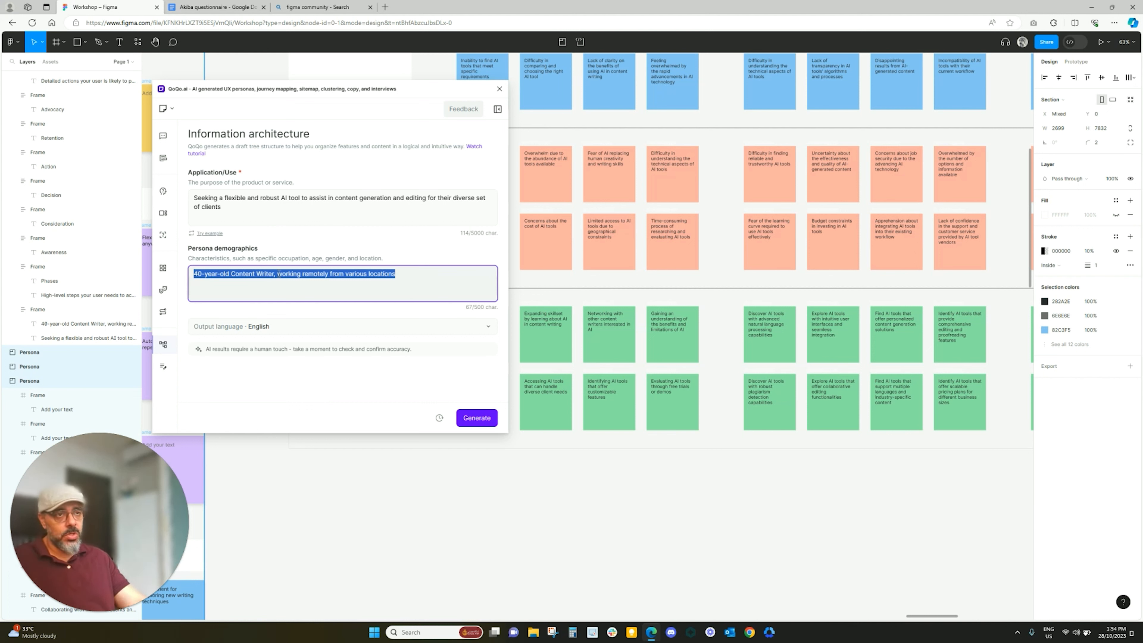
{"action": "key", "text": "Right"}
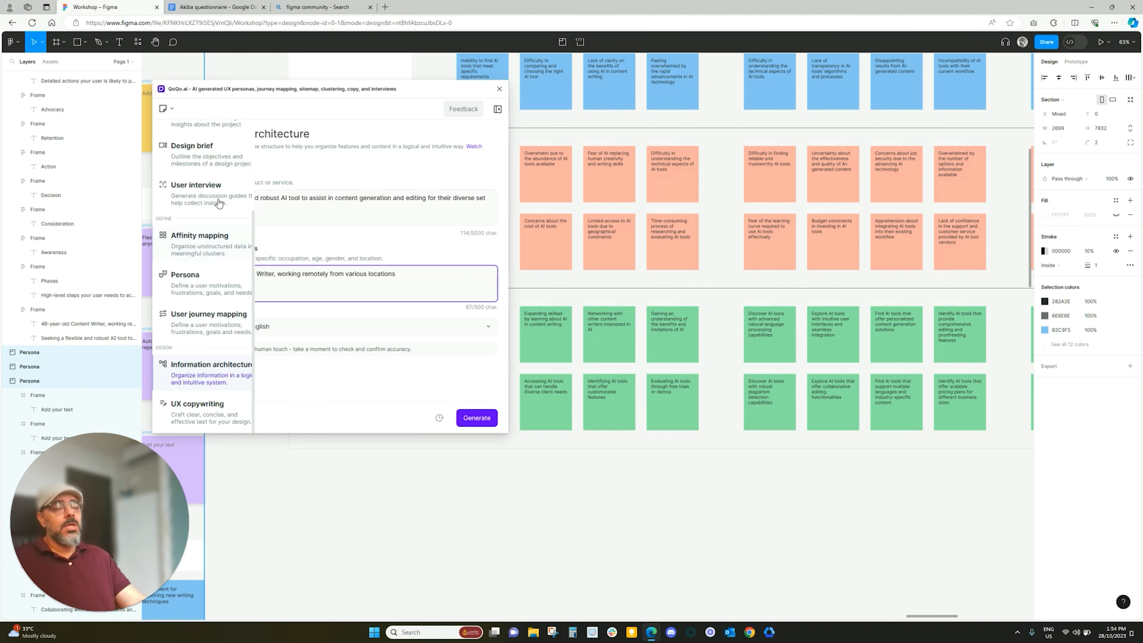
{"action": "left_click_drag", "start_coordinate": [236, 209], "coordinate": [194, 199]}
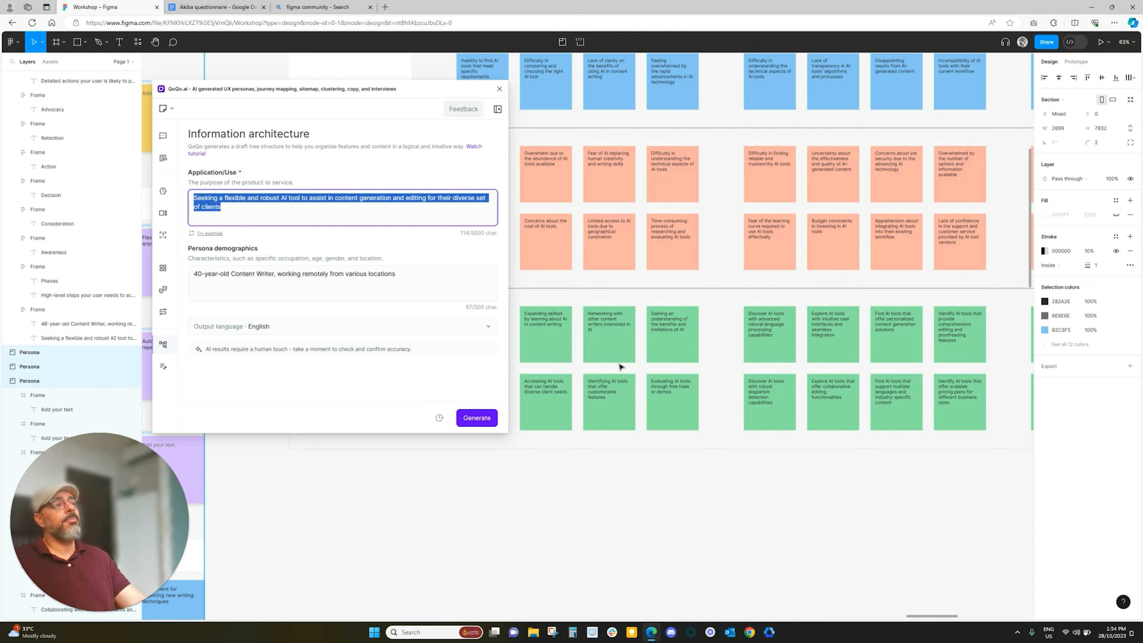
Step: Review the journey map's Opportunities notes in the Awareness and Consideration phases and the map's overall extent as background for the sitemap
{"action": "scroll", "coordinate": [620, 367], "scroll_direction": "down", "scroll_amount": 6}
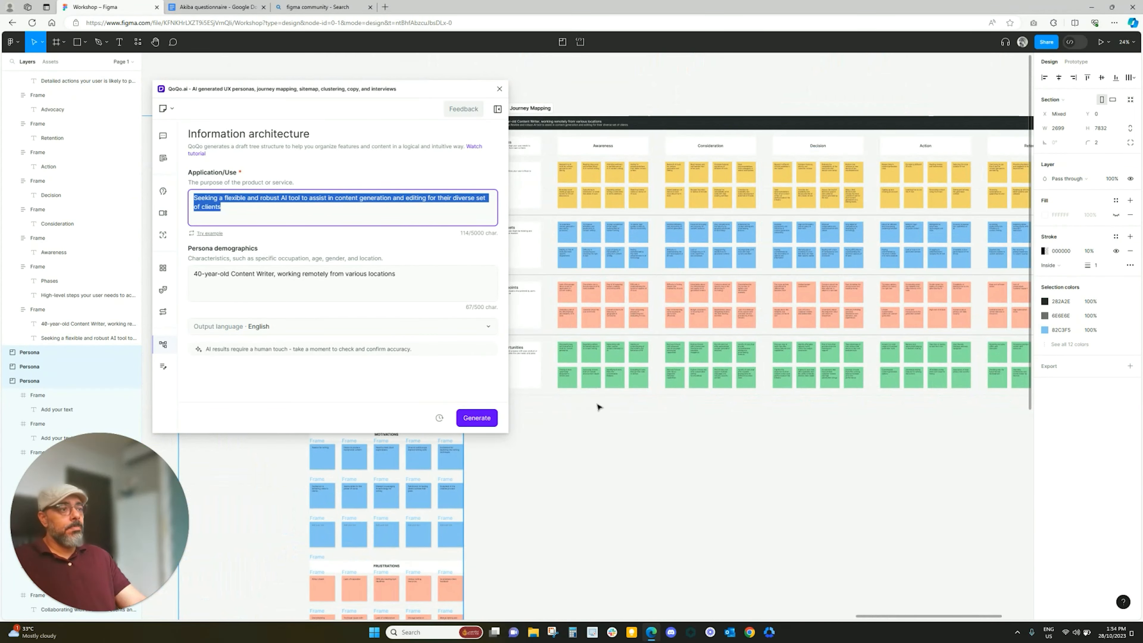
{"action": "scroll", "coordinate": [588, 406], "scroll_direction": "up", "scroll_amount": 4}
{"action": "scroll", "coordinate": [587, 406], "scroll_direction": "down", "scroll_amount": 3}
{"action": "scroll", "coordinate": [587, 408], "scroll_direction": "up", "scroll_amount": 5}
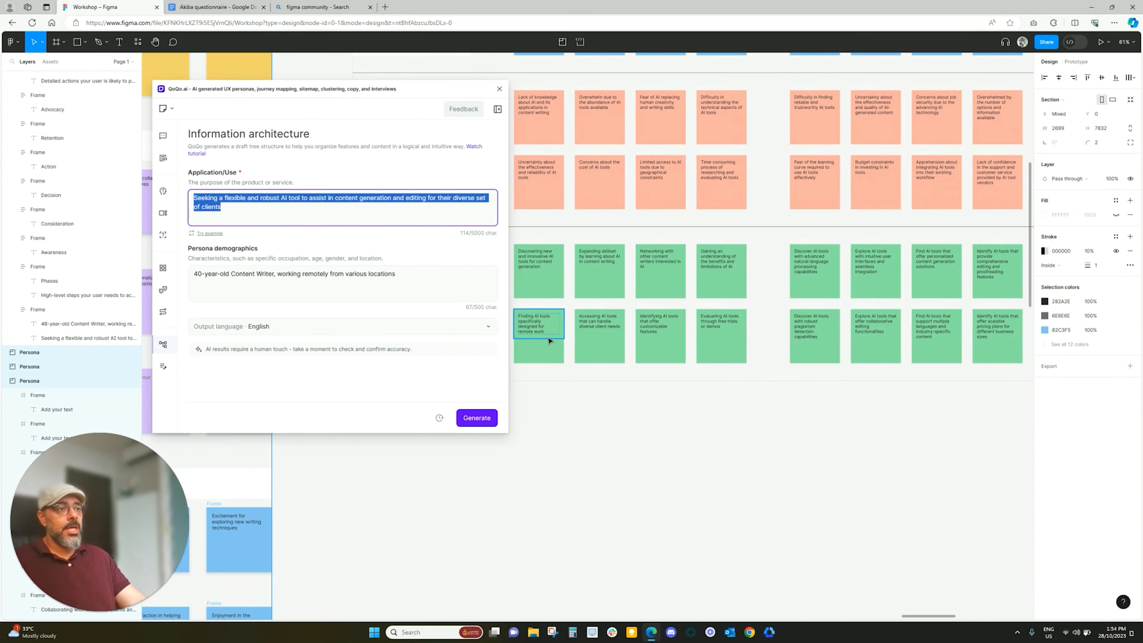
{"action": "left_click", "coordinate": [543, 269]}
{"action": "left_click", "coordinate": [722, 262]}
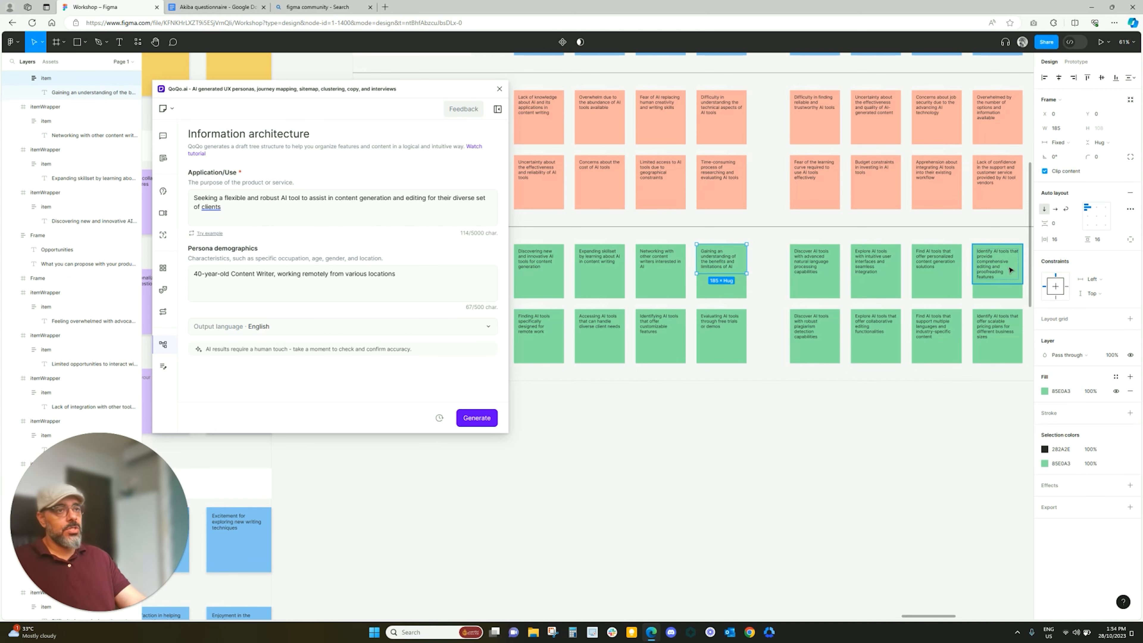
{"action": "scroll", "coordinate": [955, 363], "scroll_direction": "down", "scroll_amount": 3}
{"action": "scroll", "coordinate": [955, 363], "scroll_direction": "down", "scroll_amount": 5}
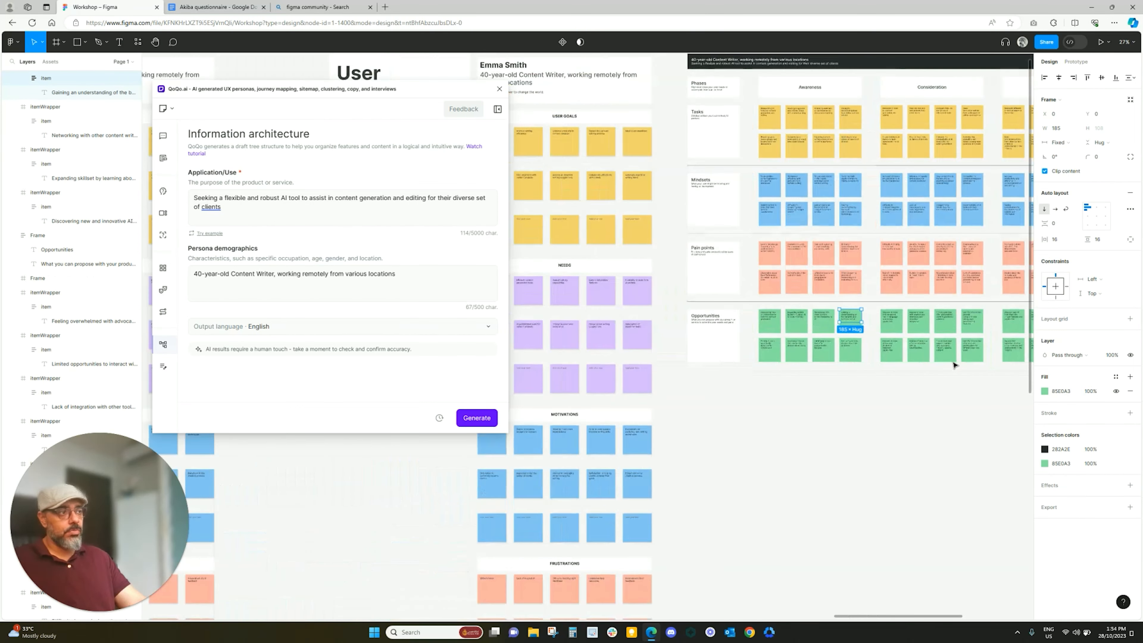
{"action": "left_click_drag", "start_coordinate": [826, 614], "coordinate": [927, 613]}
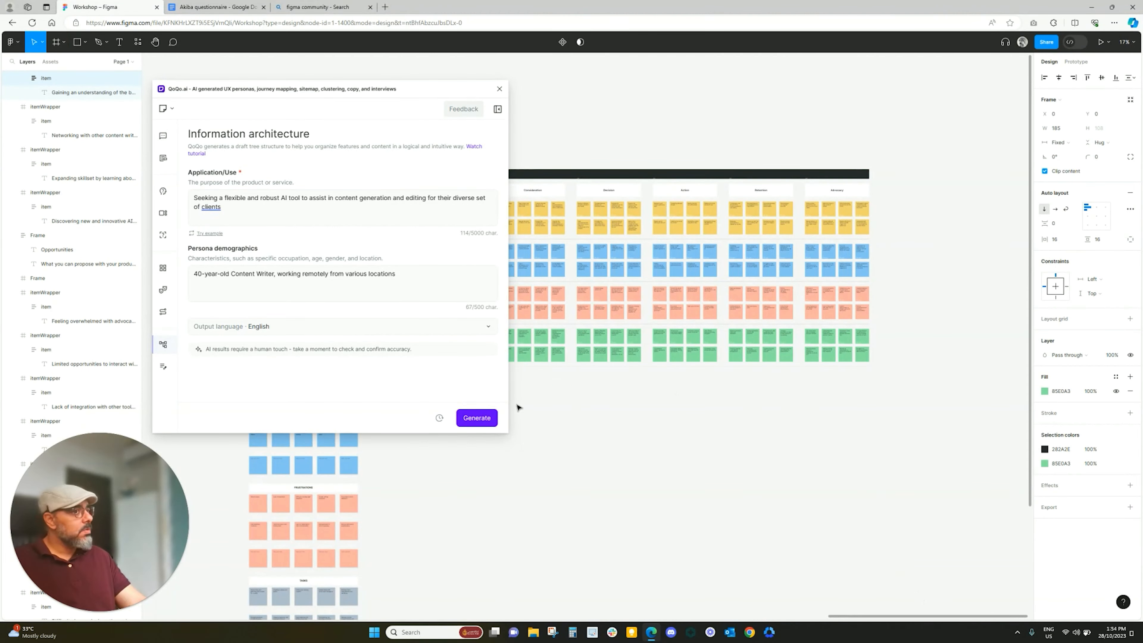
Step: Generate an information architecture in English from the prefilled AI tool purpose and Content Writer demographics, and bring the diagram into view
{"action": "left_click", "coordinate": [487, 421]}
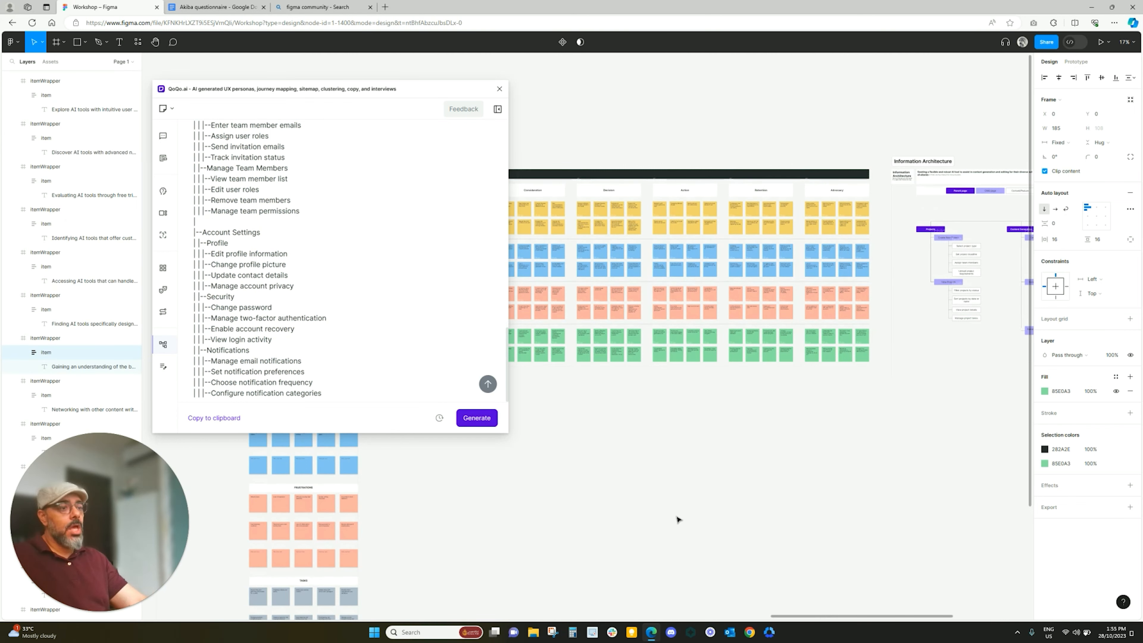
{"action": "left_click_drag", "start_coordinate": [884, 617], "coordinate": [959, 620]}
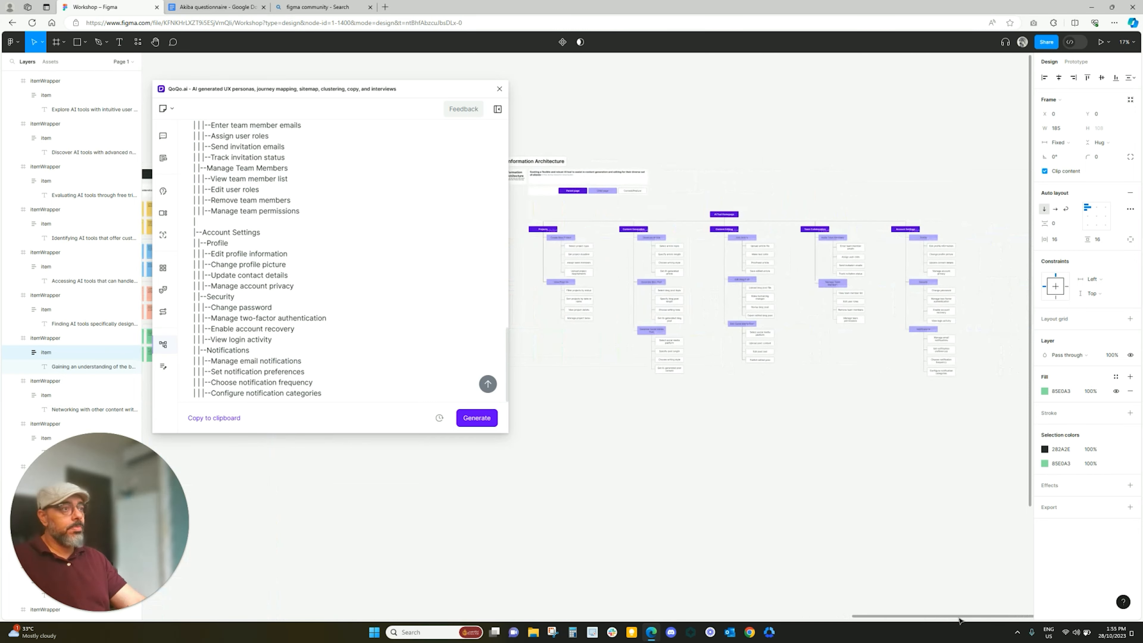
{"action": "scroll", "coordinate": [598, 255], "scroll_direction": "up", "scroll_amount": 2}
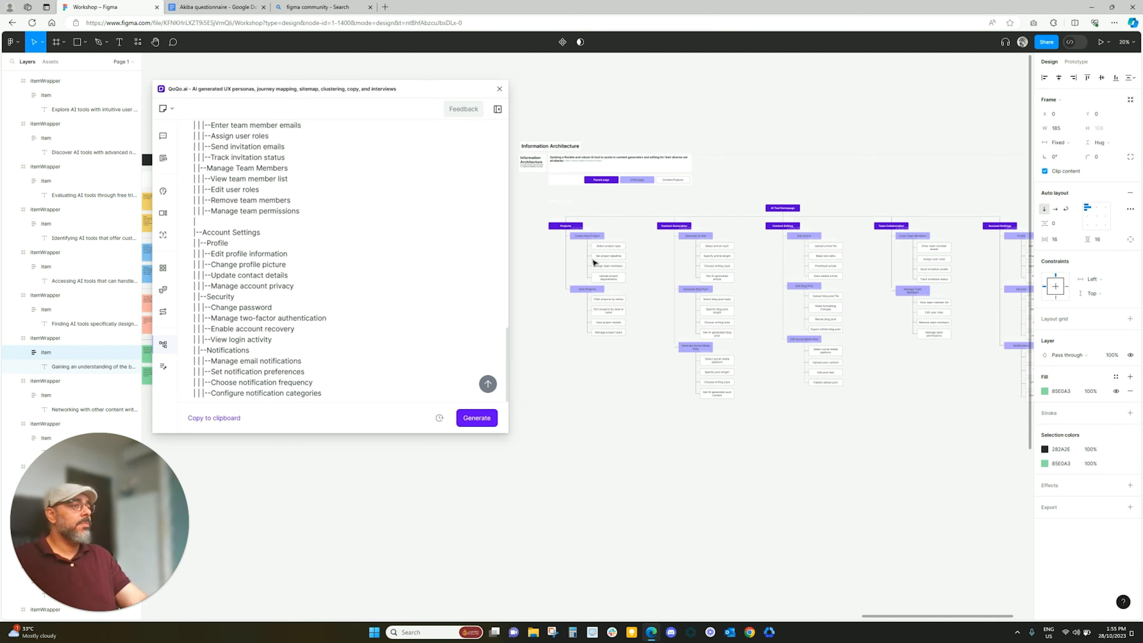
Step: Examine the information architecture diagram, from the AI Tool Homepage down to the Projects, Content Generation and Content Editing branches
{"action": "scroll", "coordinate": [557, 273], "scroll_direction": "up", "scroll_amount": 5}
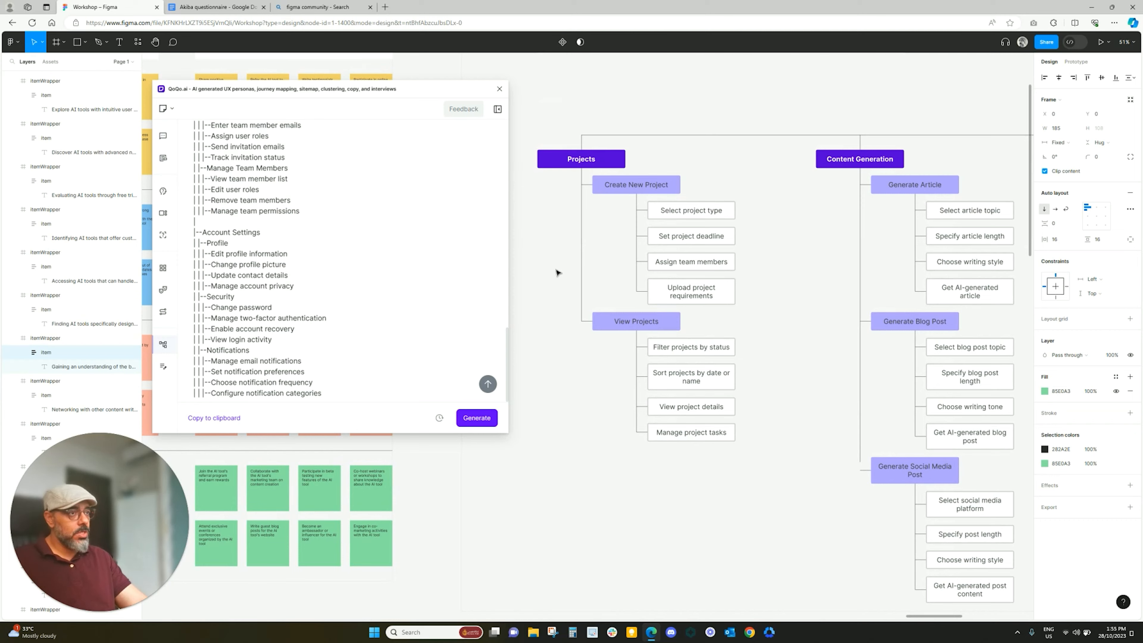
{"action": "scroll", "coordinate": [556, 269], "scroll_direction": "down", "scroll_amount": 5}
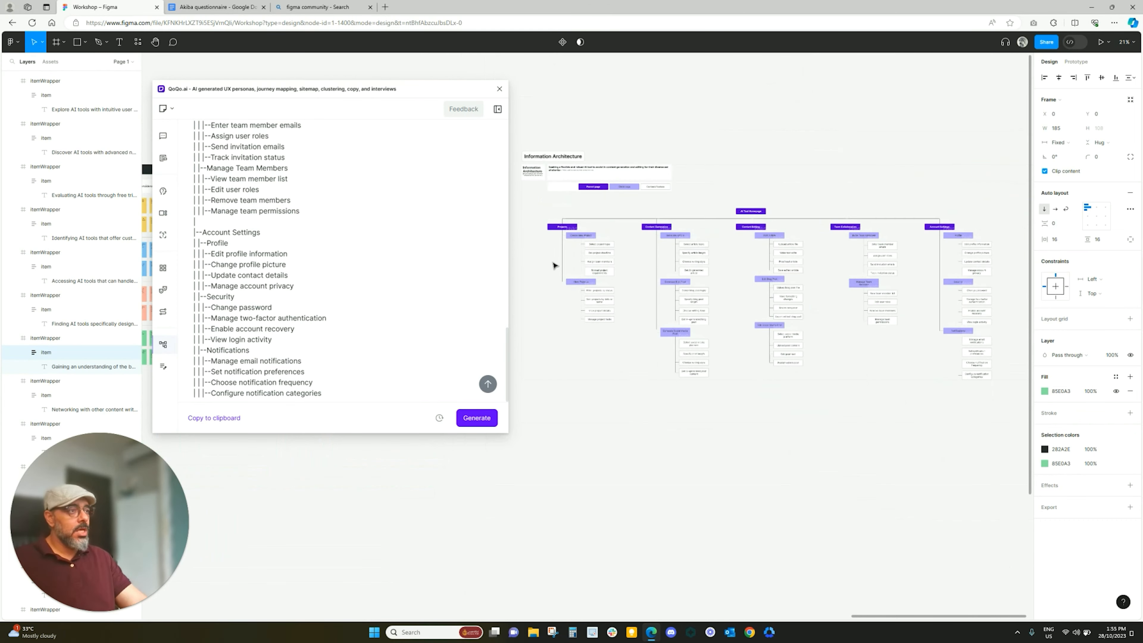
{"action": "scroll", "coordinate": [590, 256], "scroll_direction": "up", "scroll_amount": 3}
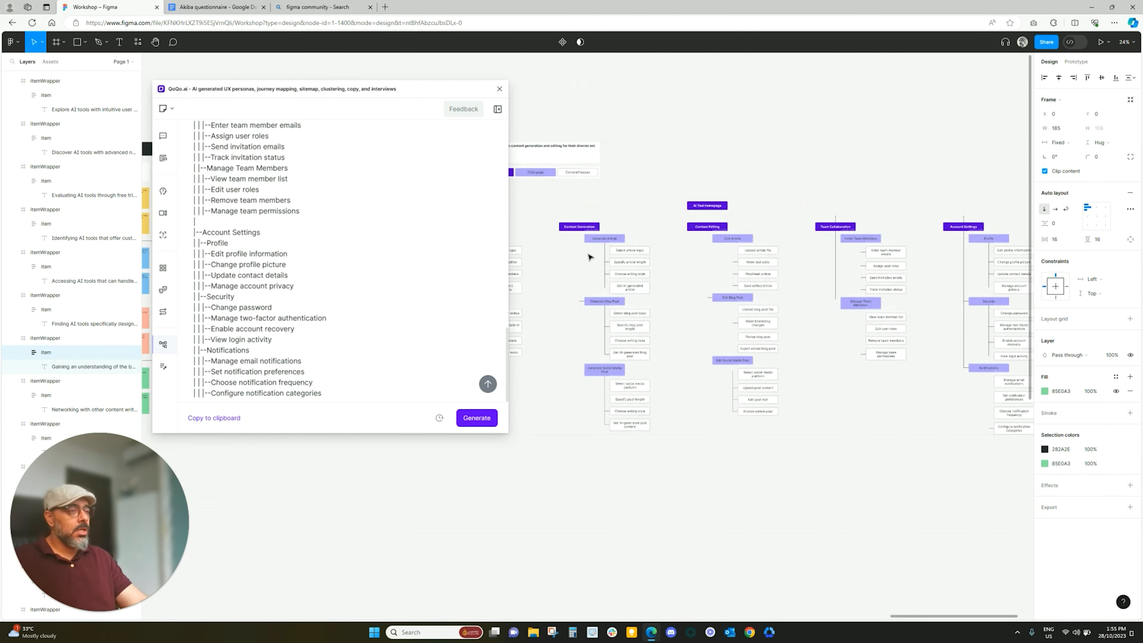
{"action": "scroll", "coordinate": [571, 270], "scroll_direction": "up", "scroll_amount": 1}
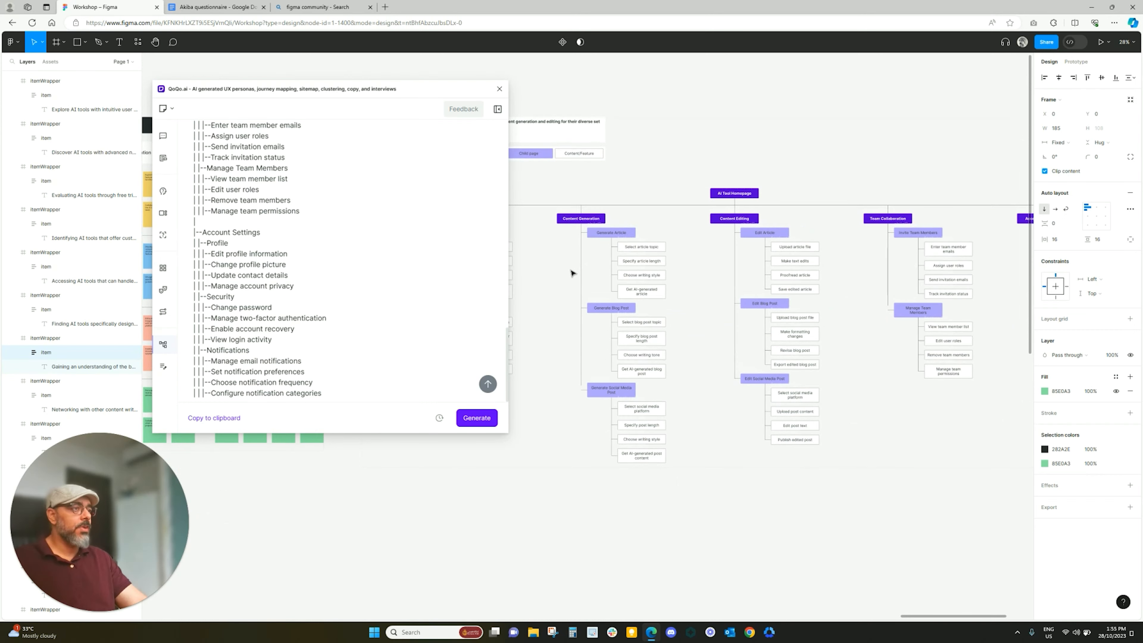
{"action": "scroll", "coordinate": [572, 272], "scroll_direction": "up", "scroll_amount": 2}
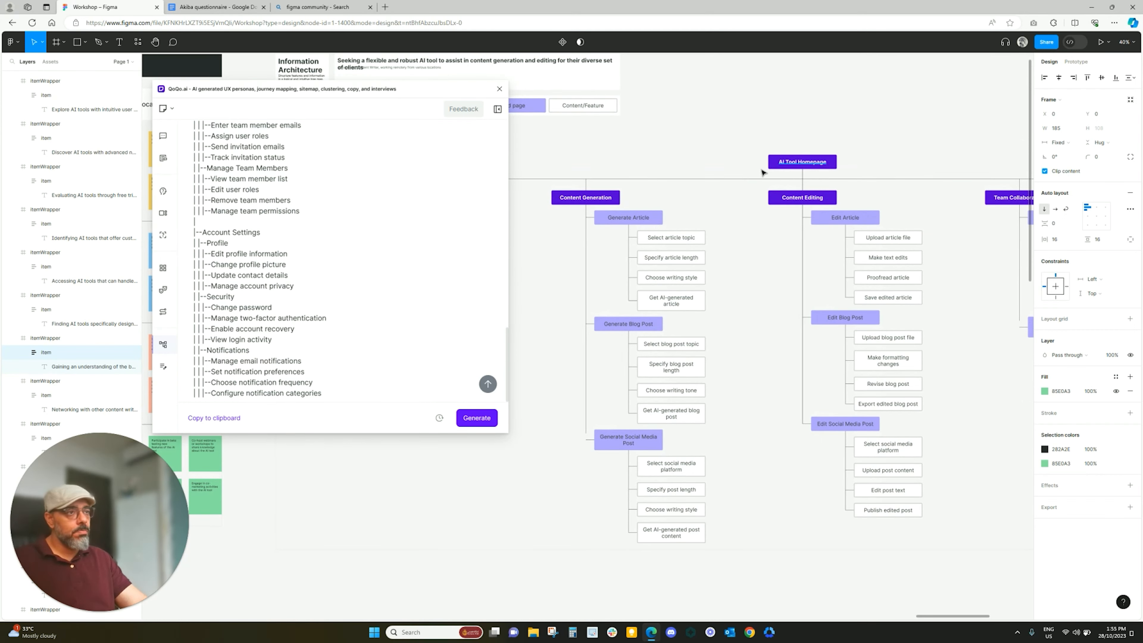
{"action": "scroll", "coordinate": [563, 216], "scroll_direction": "up", "scroll_amount": 3}
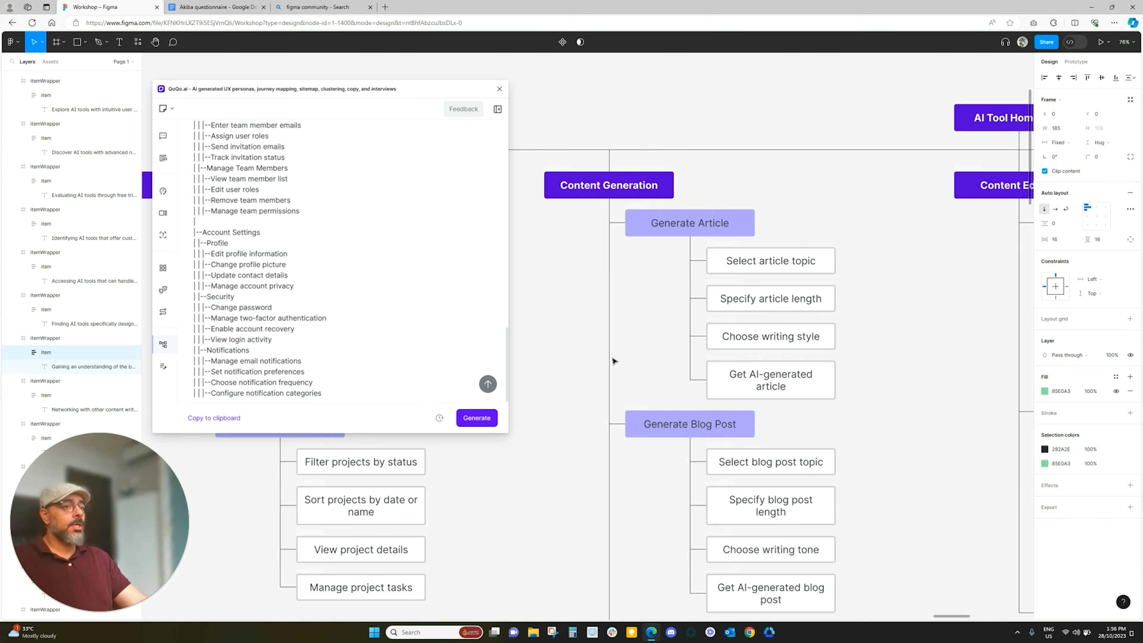
Step: Look over the board's generated sections back to the Design brief and sticky notes, and open the UX copywriting tool
{"action": "scroll", "coordinate": [614, 361], "scroll_direction": "down", "scroll_amount": 15}
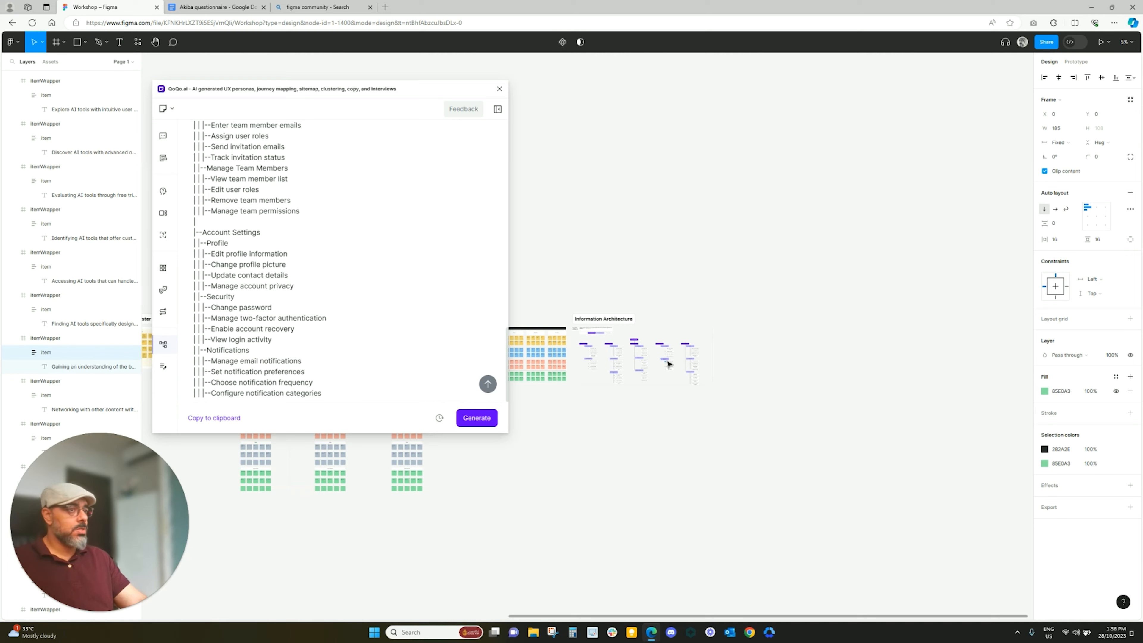
{"action": "scroll", "coordinate": [668, 364], "scroll_direction": "left", "scroll_amount": 10}
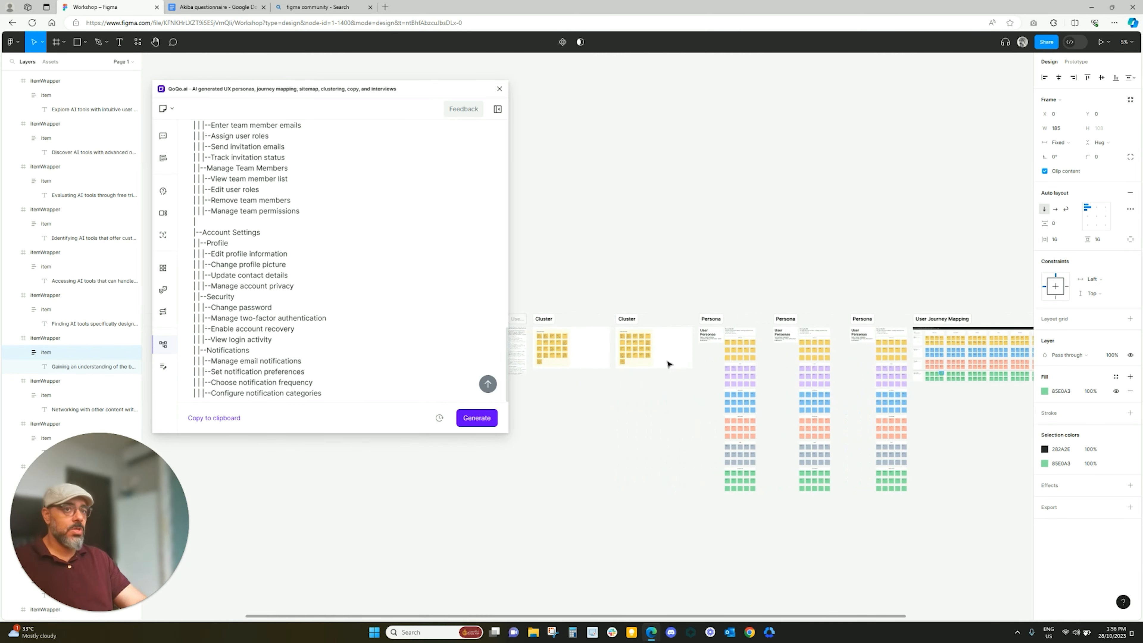
{"action": "scroll", "coordinate": [668, 364], "scroll_direction": "left", "scroll_amount": 15}
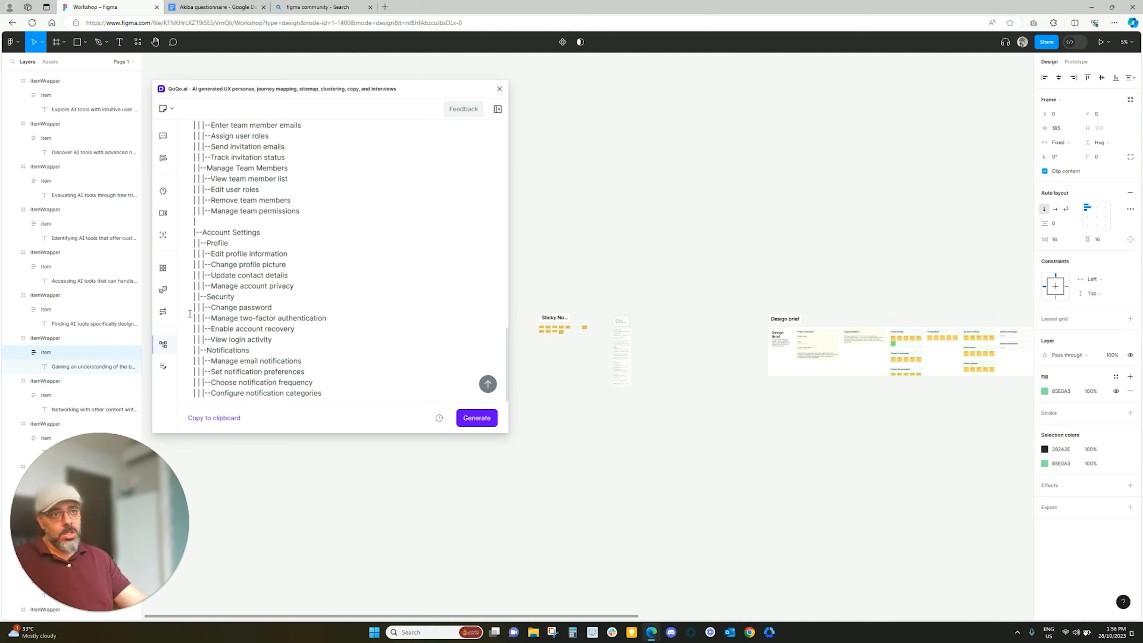
{"action": "mouse_move", "coordinate": [167, 321]}
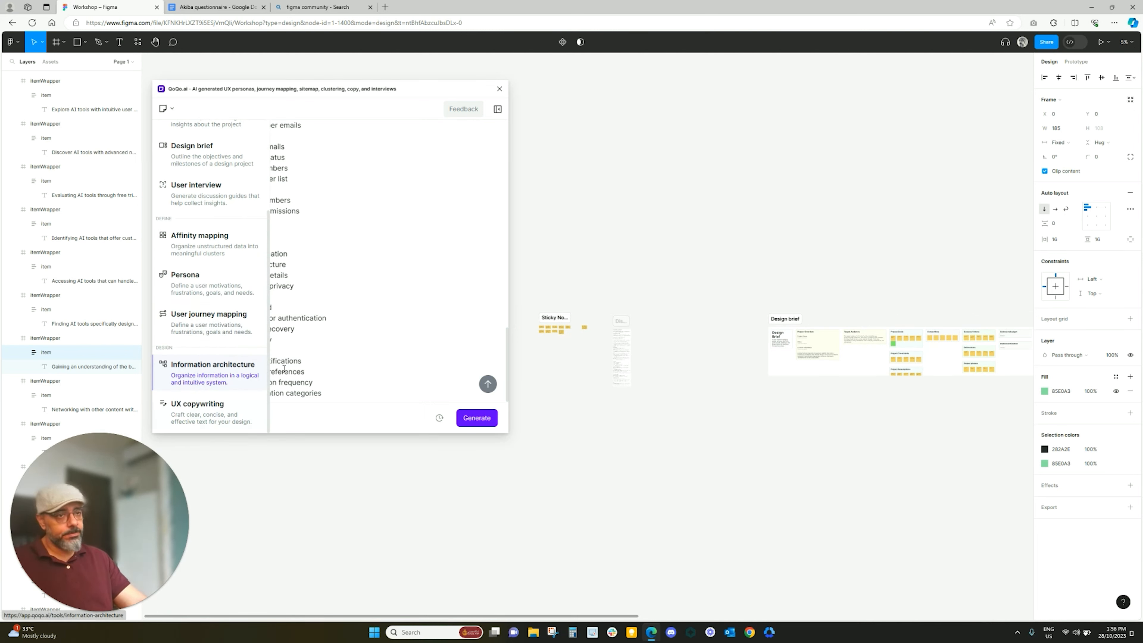
{"action": "left_click", "coordinate": [206, 408]}
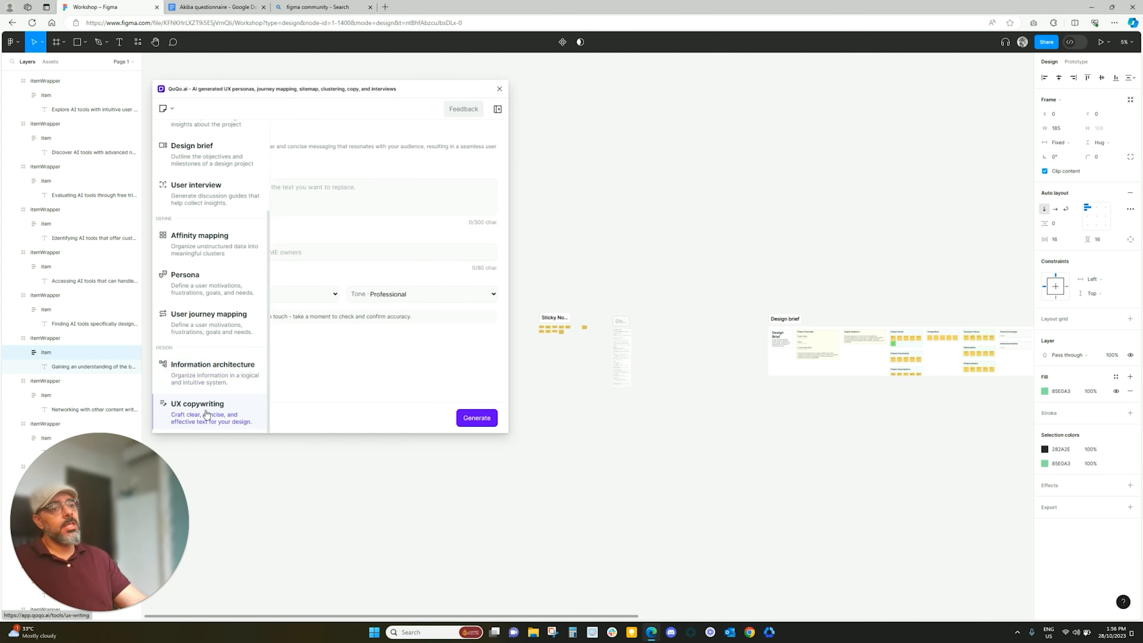